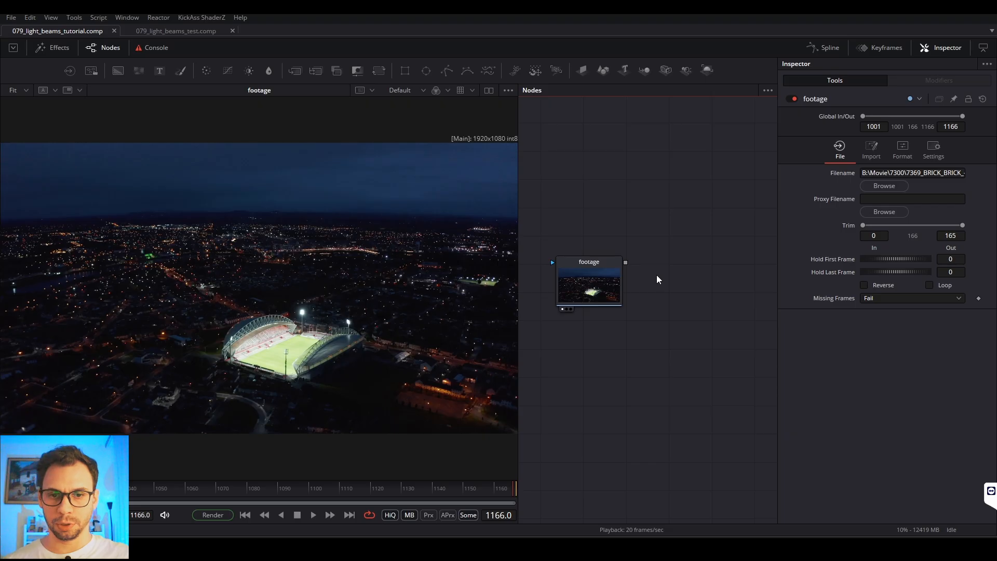
Step: Add a Camera Tracker node fed by the footage node and show it in the viewer
key("shift+space")
type("3x")
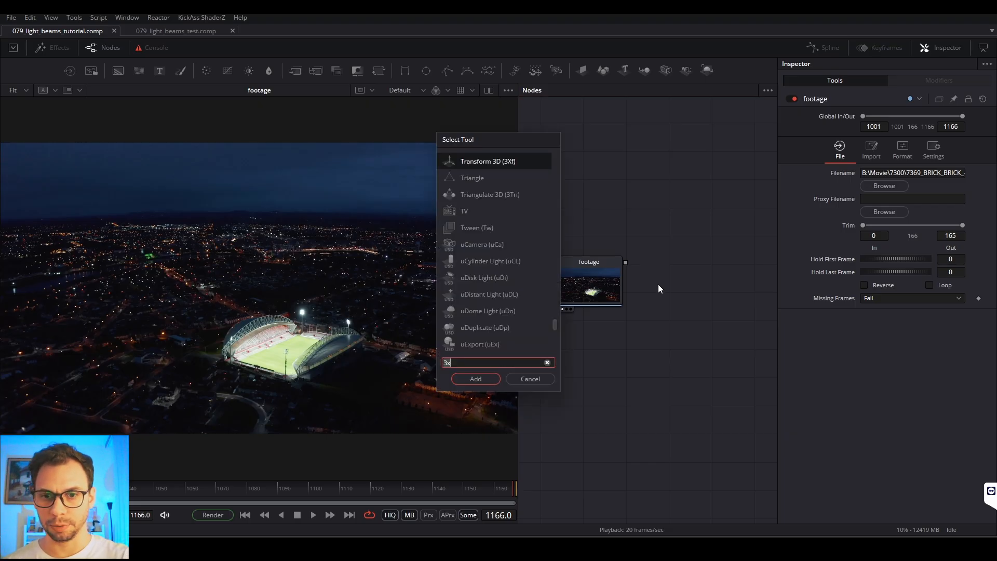
key("BackSpace")
key("BackSpace")
type("ca")
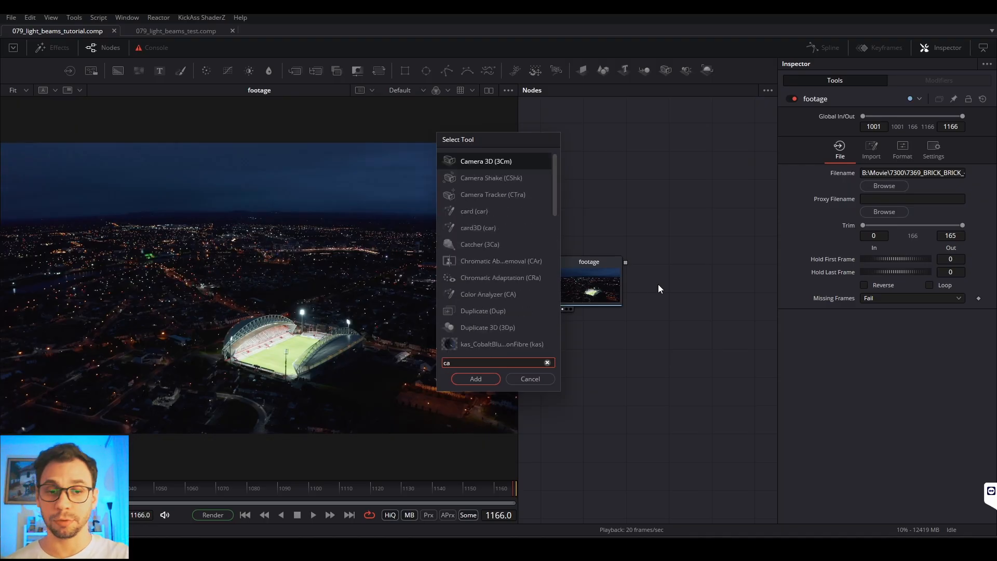
key("Down")
key("Down")
key("Return")
left_click_drag(658, 284, 673, 262)
left_click(862, 157)
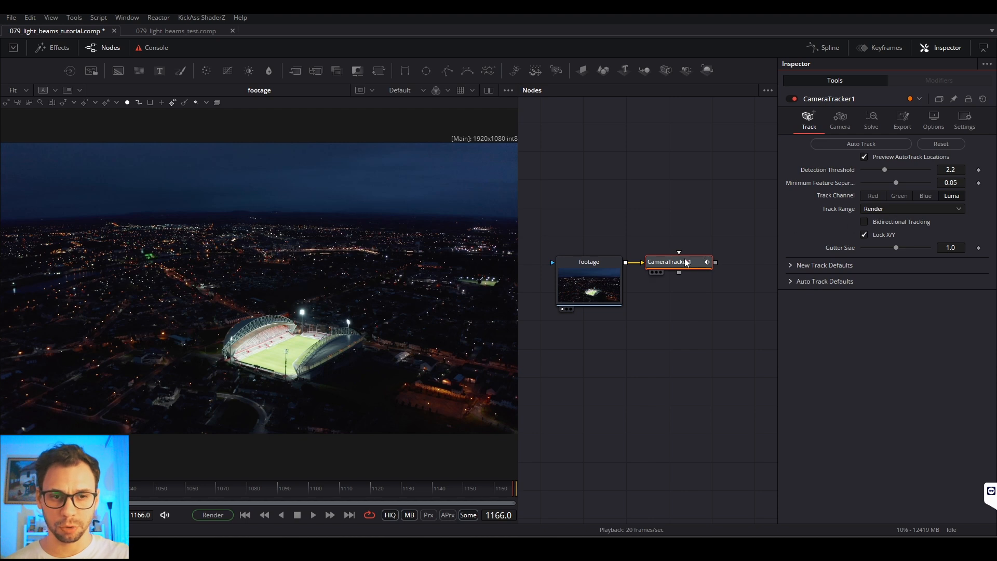
left_click(653, 272)
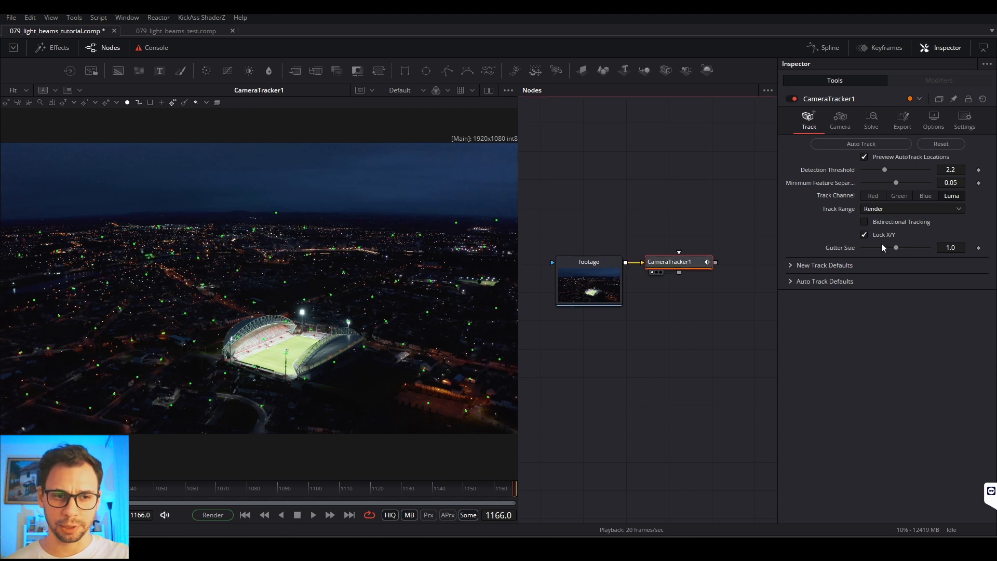
Step: Enable bidirectional tracking on the Camera Tracker and set its minimum feature separation to 0.02
left_click(865, 222)
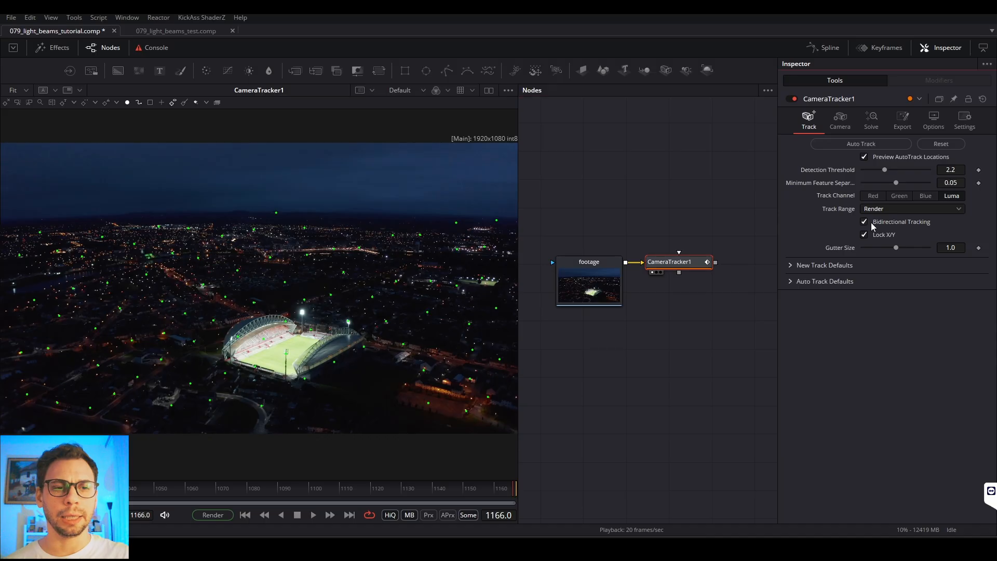
left_click(954, 171)
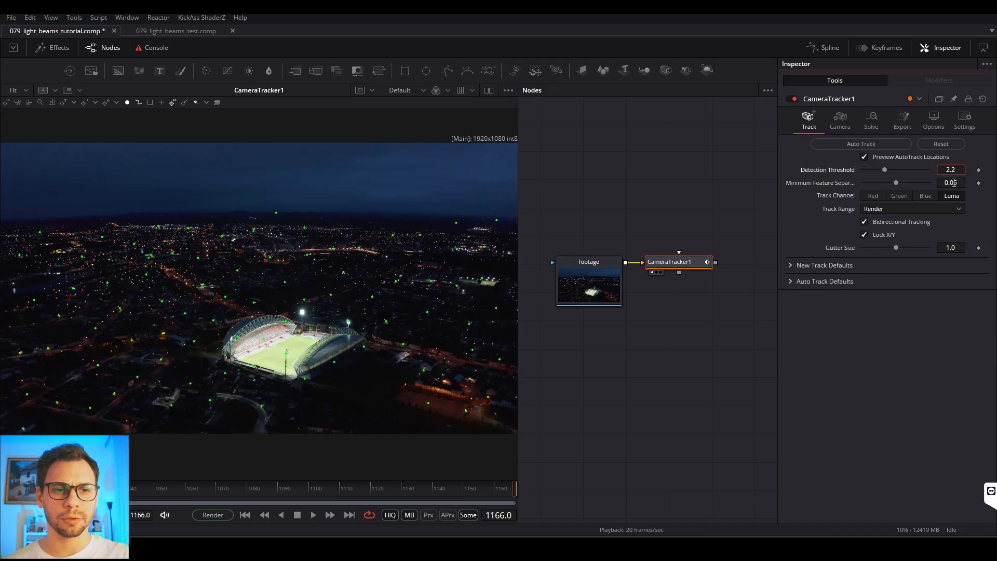
left_click(954, 183)
key("BackSpace")
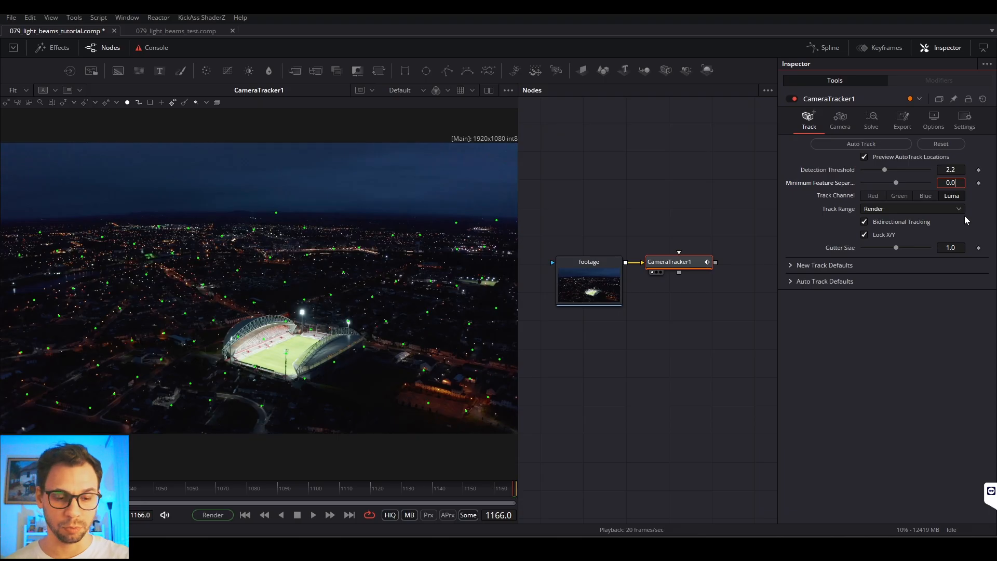
type("2")
key("Tab")
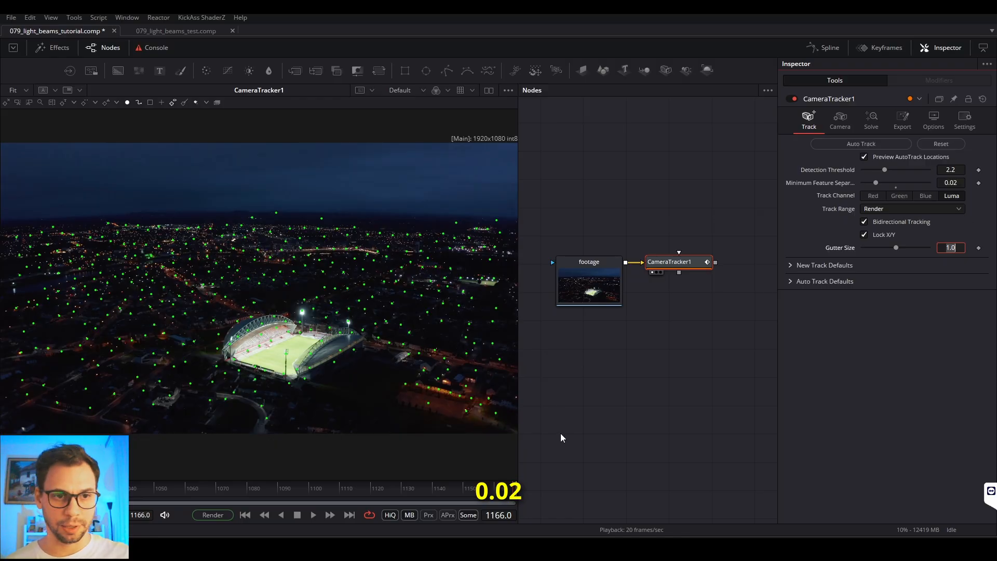
Step: Run the automatic track on the footage and scrub the timeline to check the track points
left_click(851, 145)
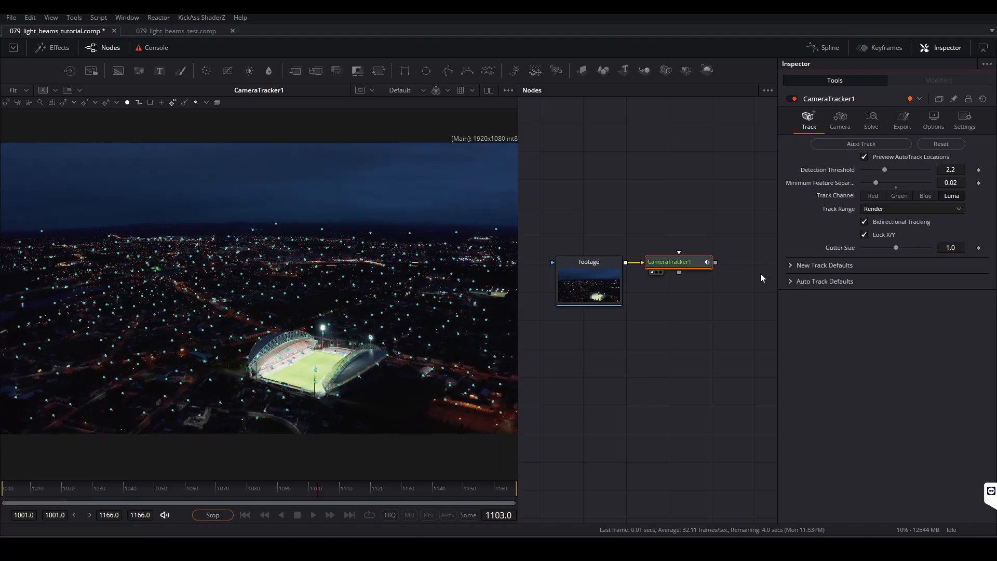
left_click(434, 491)
mouse_move(433, 491)
left_mouse_down()
mouse_move(5, 491)
mouse_move(444, 491)
left_mouse_up()
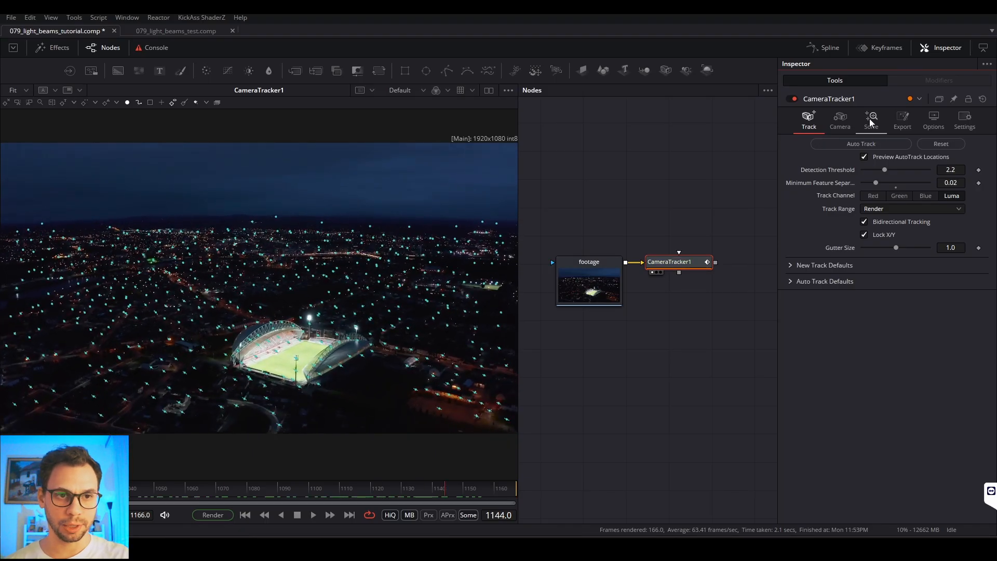
Step: Solve the camera from the tracked points and scrub through the shot to check the solved tracks
left_click(871, 120)
left_click(854, 146)
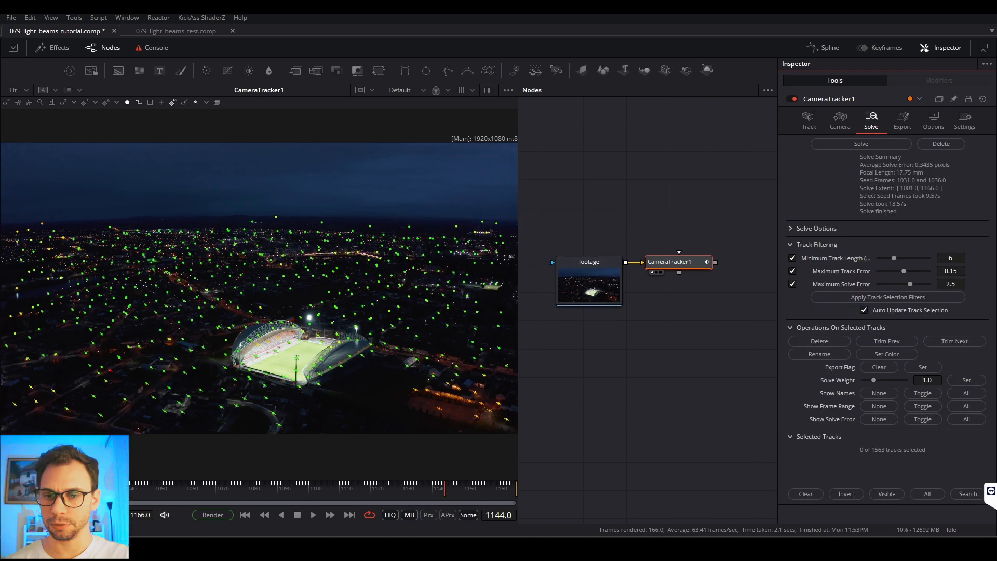
left_click_drag(78, 490, 419, 491)
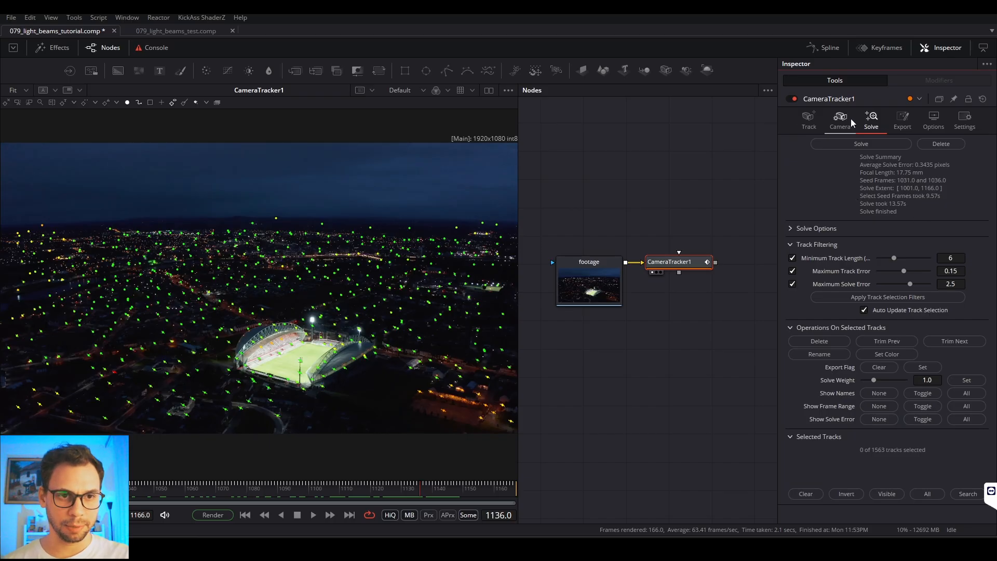
Step: Export the solved camera scene from the Camera Tracker and deselect the generated 3D nodes in the flow
left_click(904, 122)
left_click(835, 144)
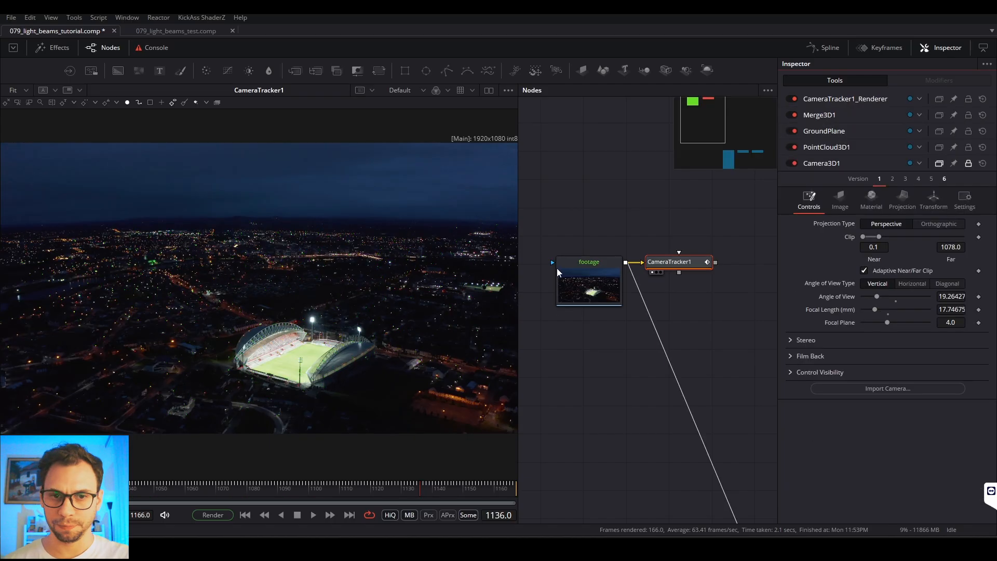
scroll(606, 282, "down", 3)
scroll(675, 287, "up", 4)
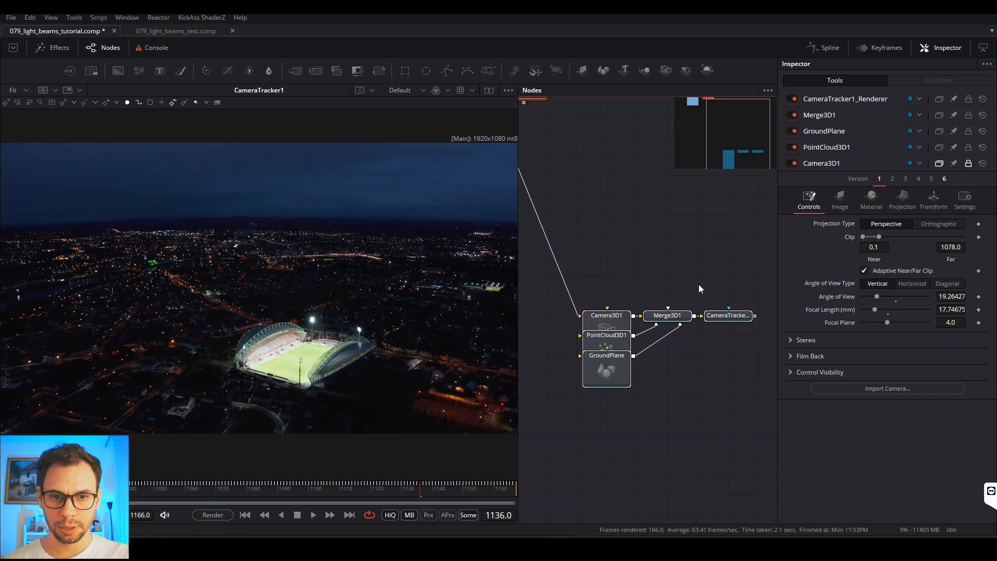
left_click(647, 276)
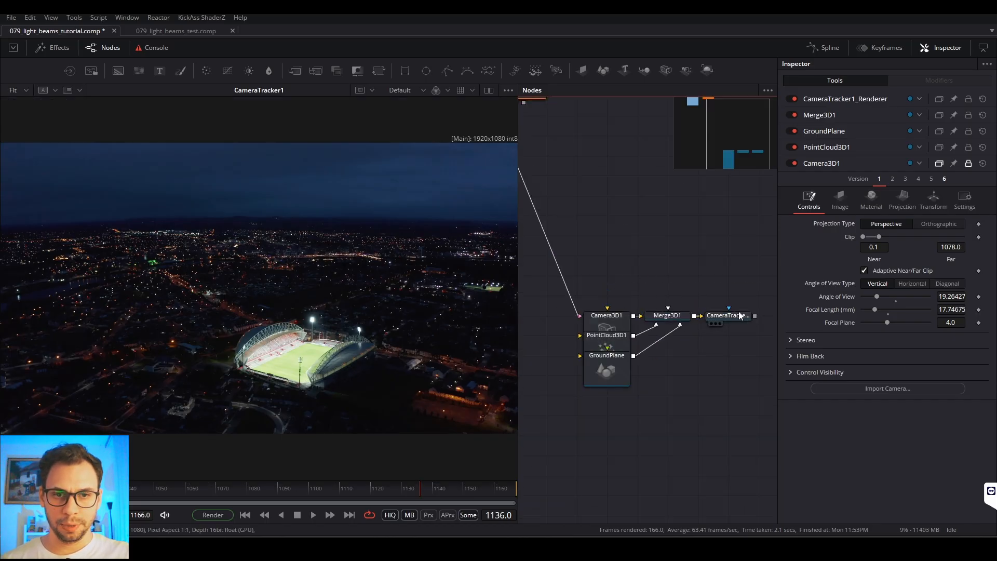
scroll(675, 262, "down", 3)
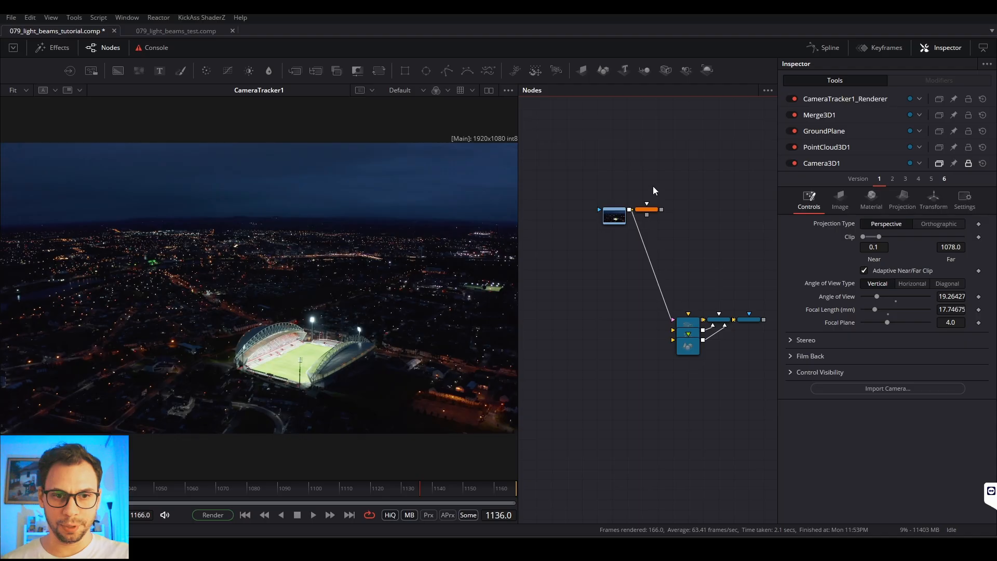
Step: Examine the camera and point cloud in Merge3D1's 3D scene, and check the output of the CameraTracker1_Renderer node
left_click_drag(718, 327, 363, 319)
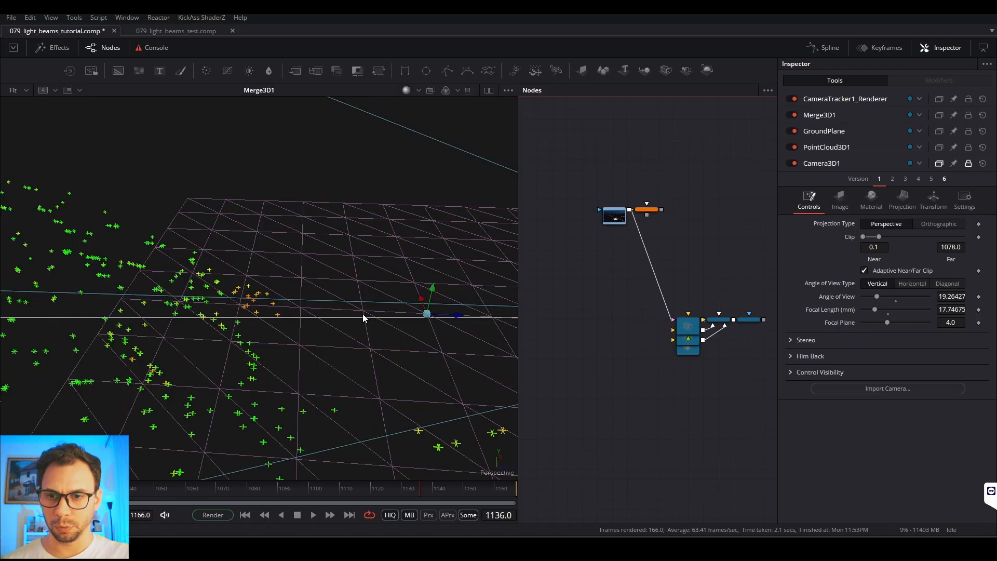
scroll(264, 264, "down", 6)
left_click_drag(263, 263, 300, 209)
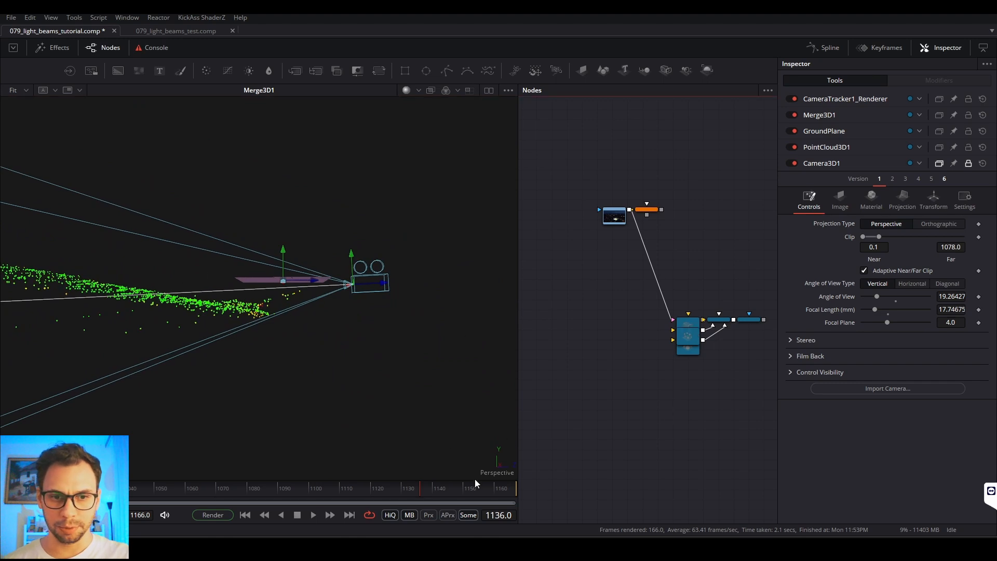
scroll(753, 340, "up", 3)
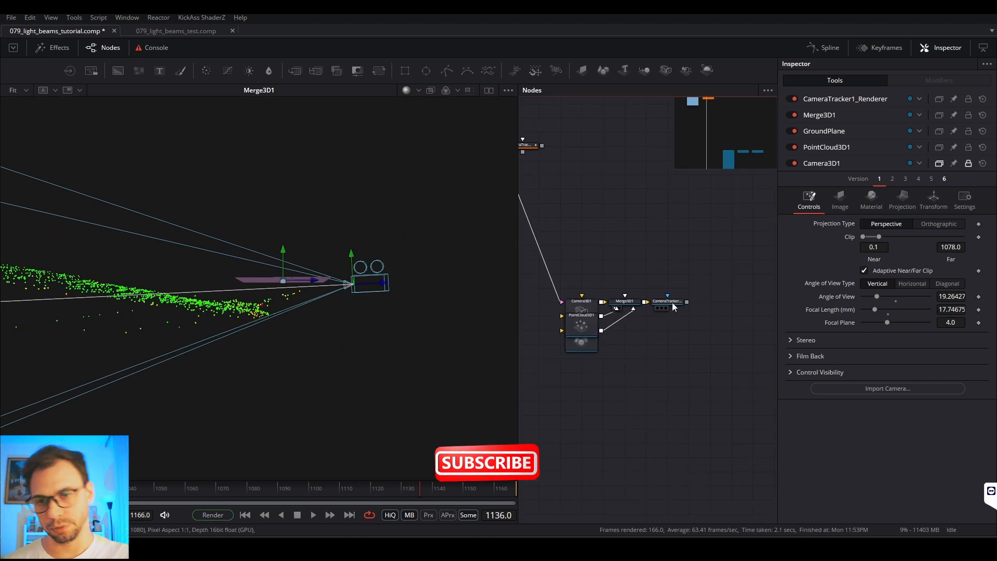
left_click_drag(708, 302, 400, 218)
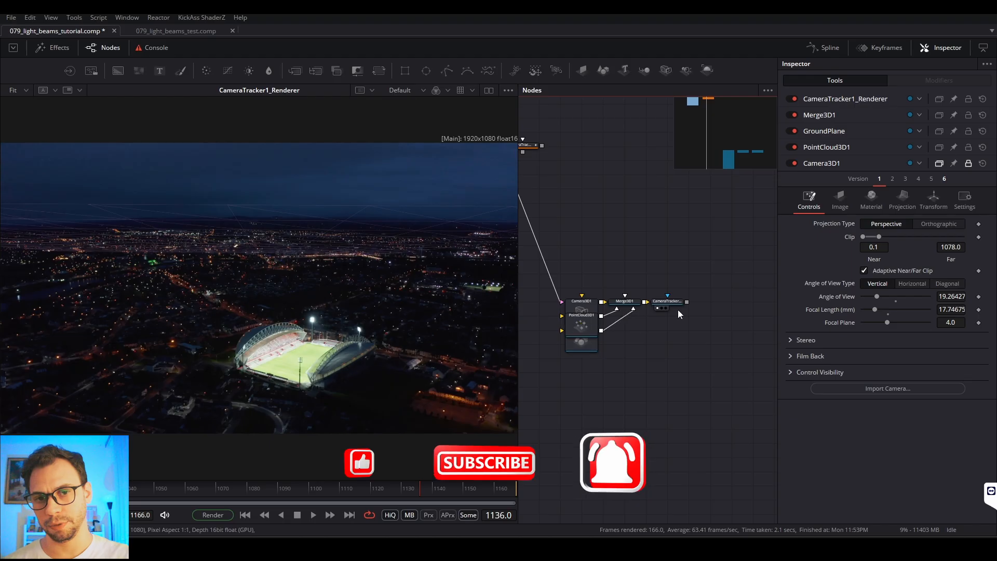
Step: Insert a Transform 3D node between Merge3D1 and the CameraTracker1_Renderer node, moving the renderer along to make room
left_click(714, 302)
left_click_drag(628, 303, 314, 336)
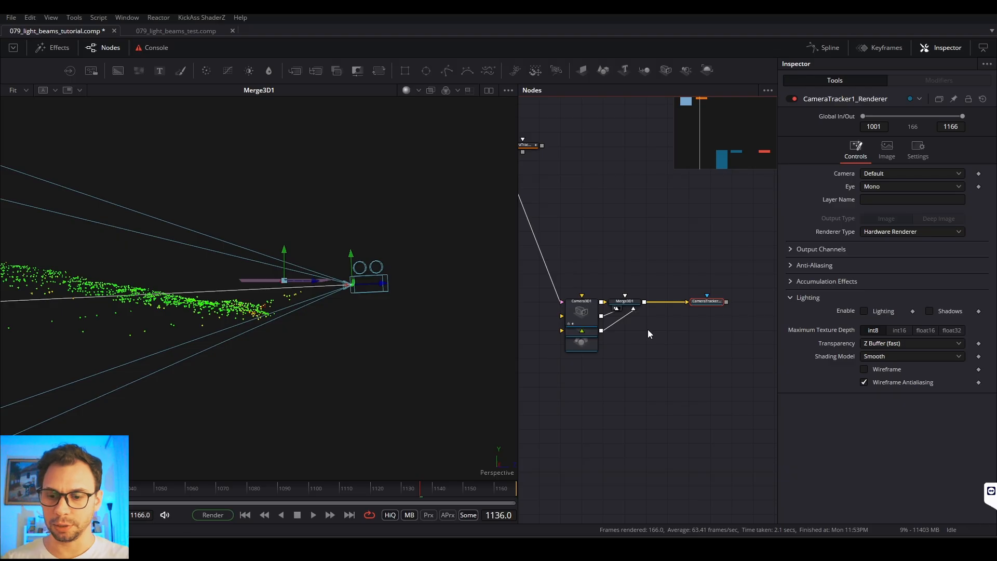
key("shift+space")
type("ca")
key("BackSpace")
key("BackSpace")
type("3")
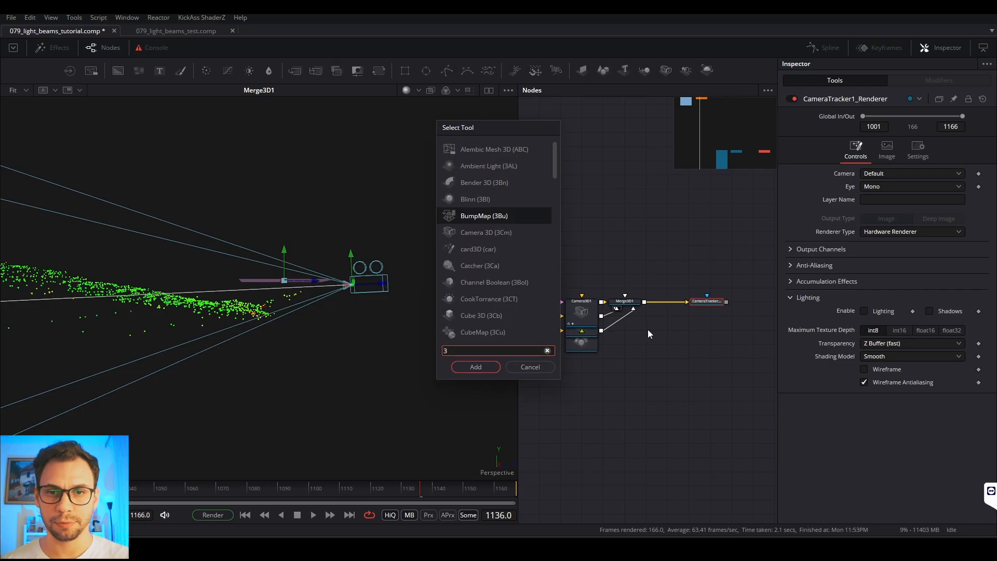
type("x")
key("Return")
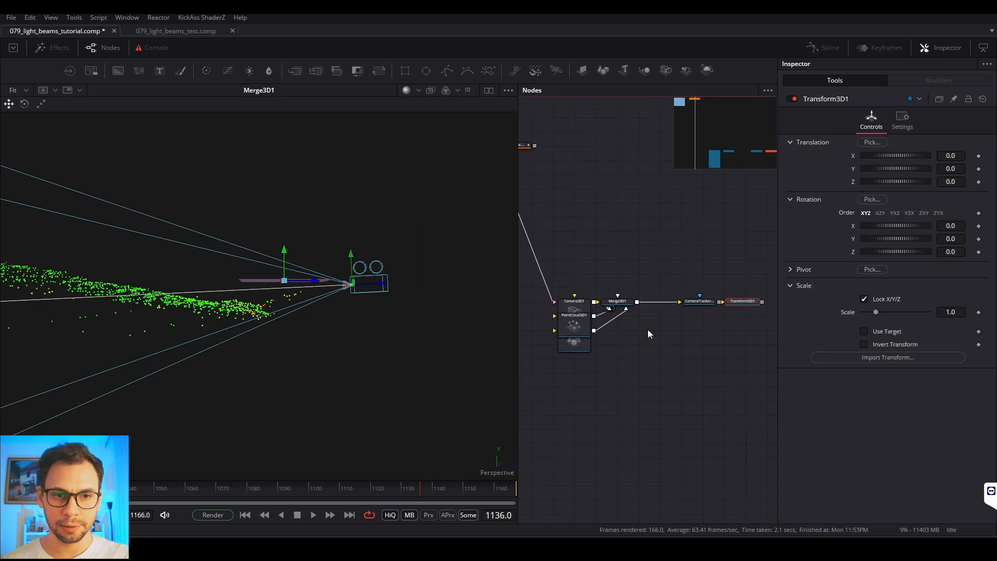
mouse_move(750, 305)
left_mouse_down()
mouse_move(684, 328)
mouse_move(741, 303)
left_mouse_up()
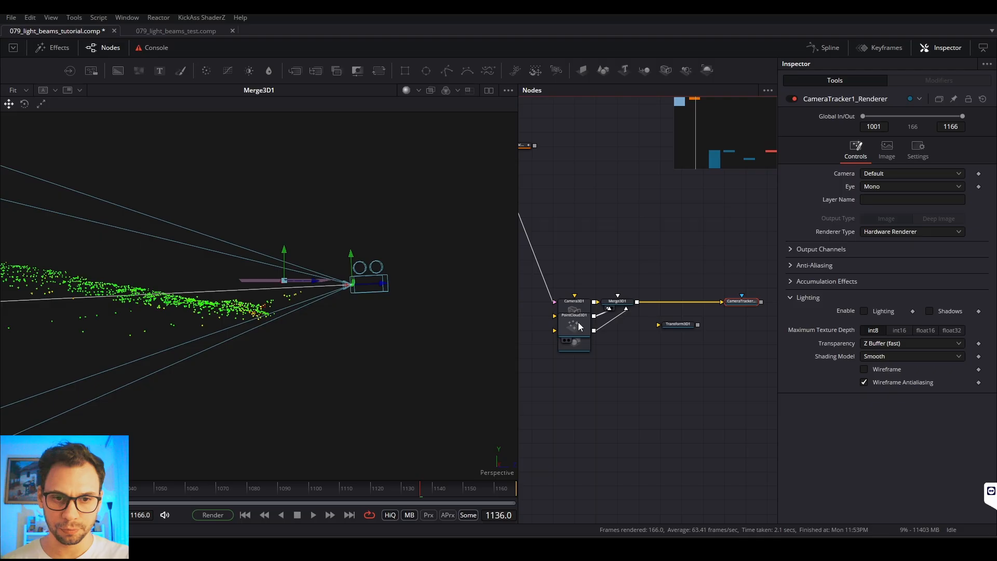
left_click_drag(680, 324, 680, 301)
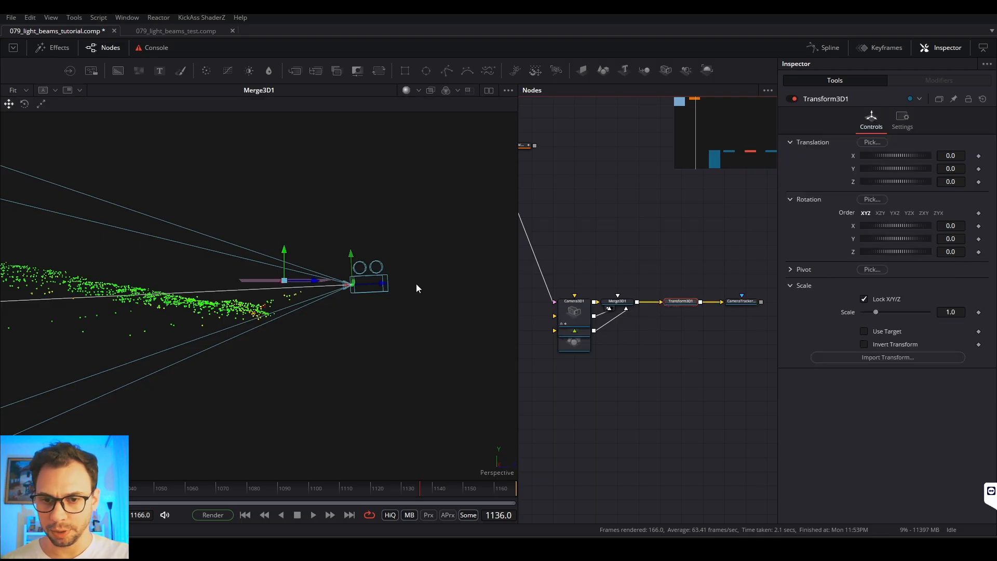
Step: Level the point cloud in the Left view of Transform3D1 by setting its X rotation to -9.7
right_click(491, 473)
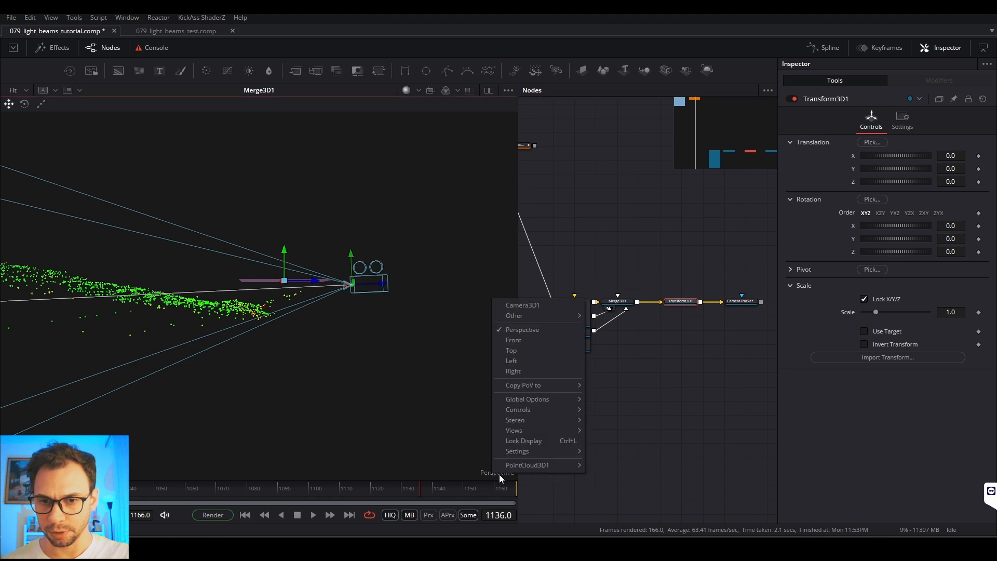
left_click(511, 360)
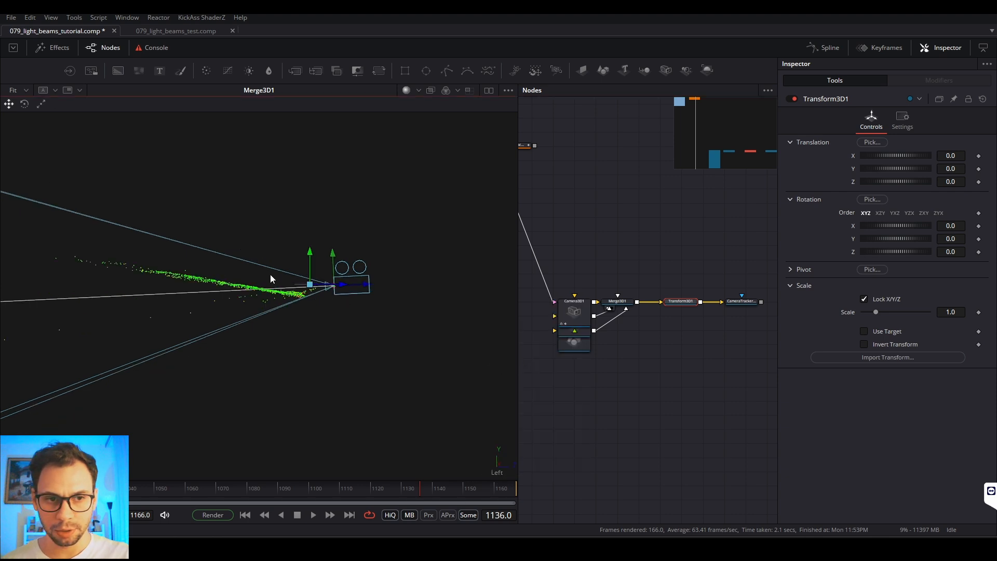
left_click(694, 303)
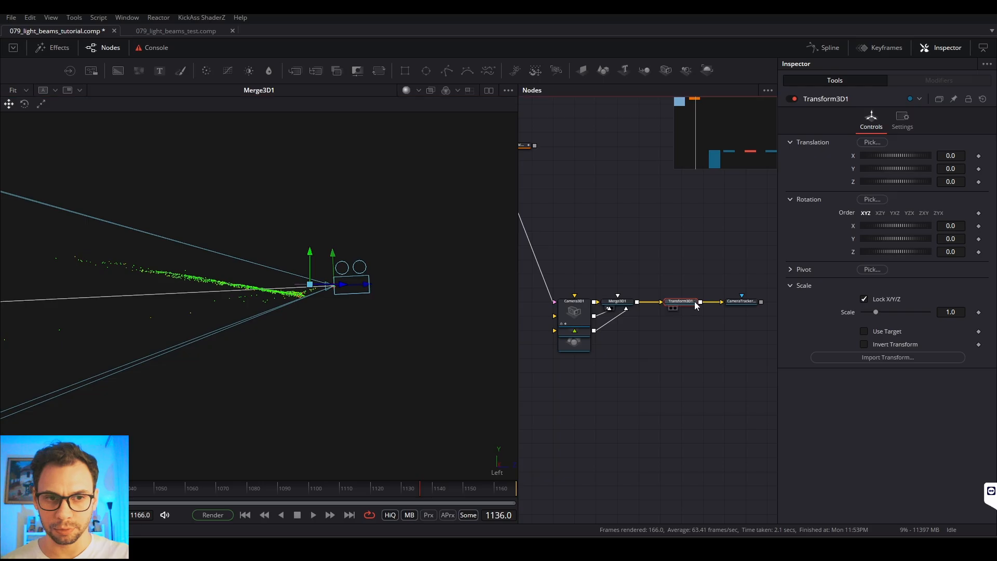
left_click_drag(948, 225, 920, 225)
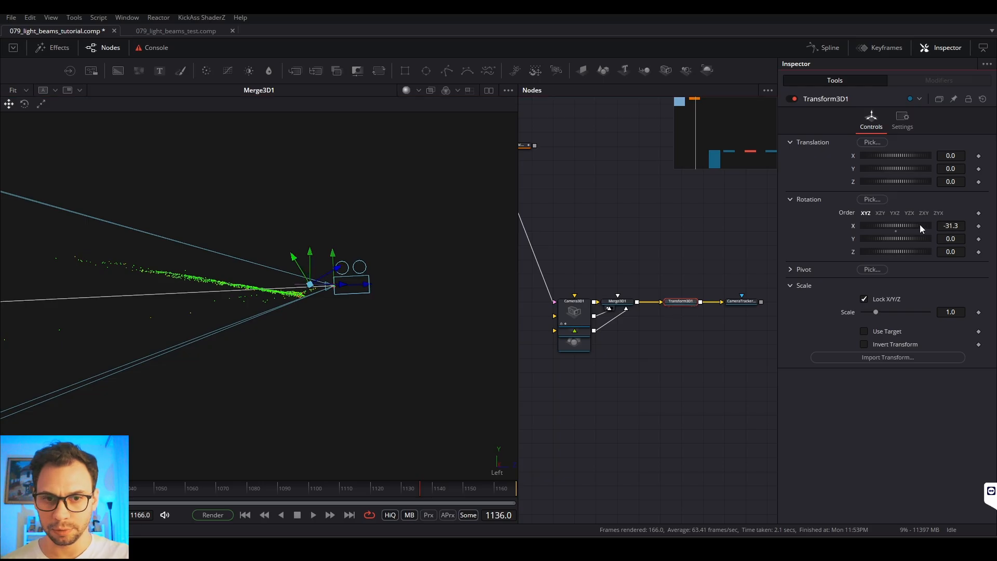
left_click_drag(677, 302, 337, 300)
left_click_drag(922, 224, 943, 226)
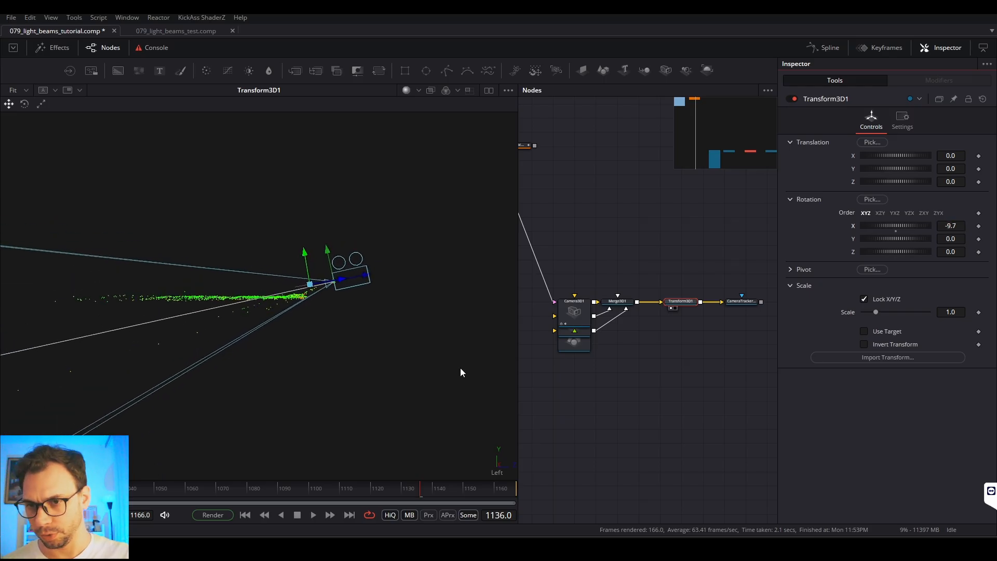
scroll(247, 300, "up", 2)
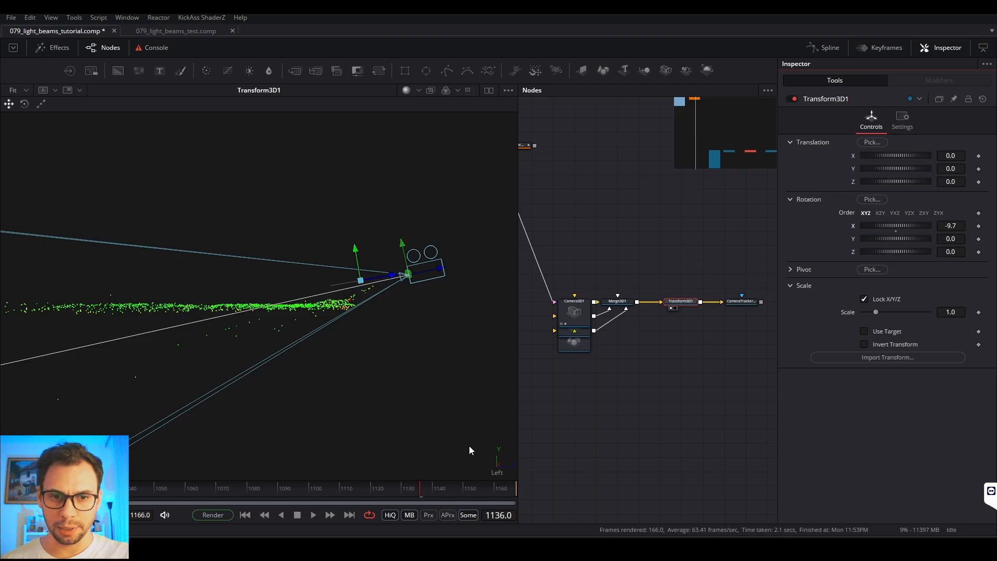
Step: Delete the GroundPlane node and place PointCloud3D1 above Merge3D1, with the CameraTracker1_Renderer output shown in the viewer
left_click_drag(573, 344, 620, 360)
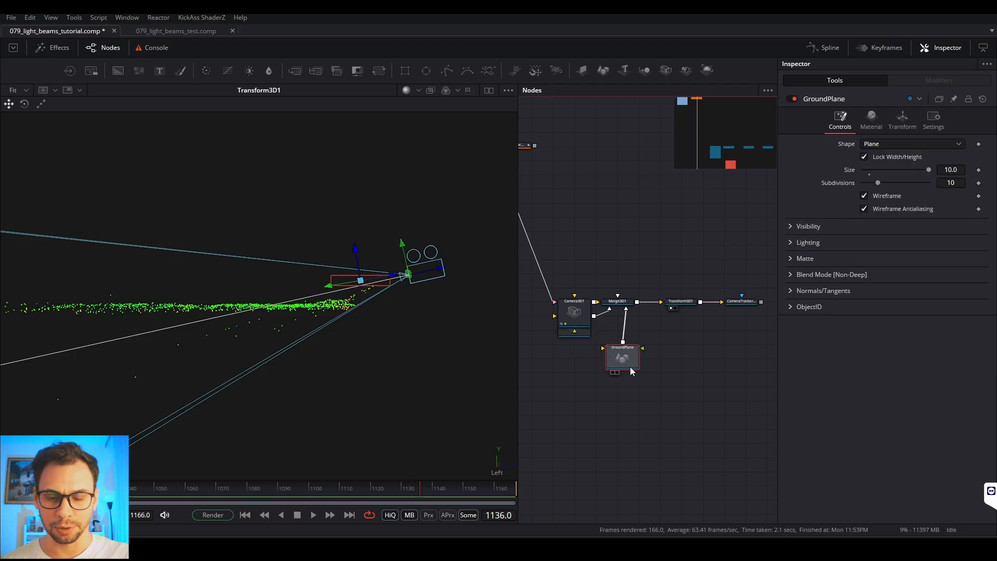
key("Delete")
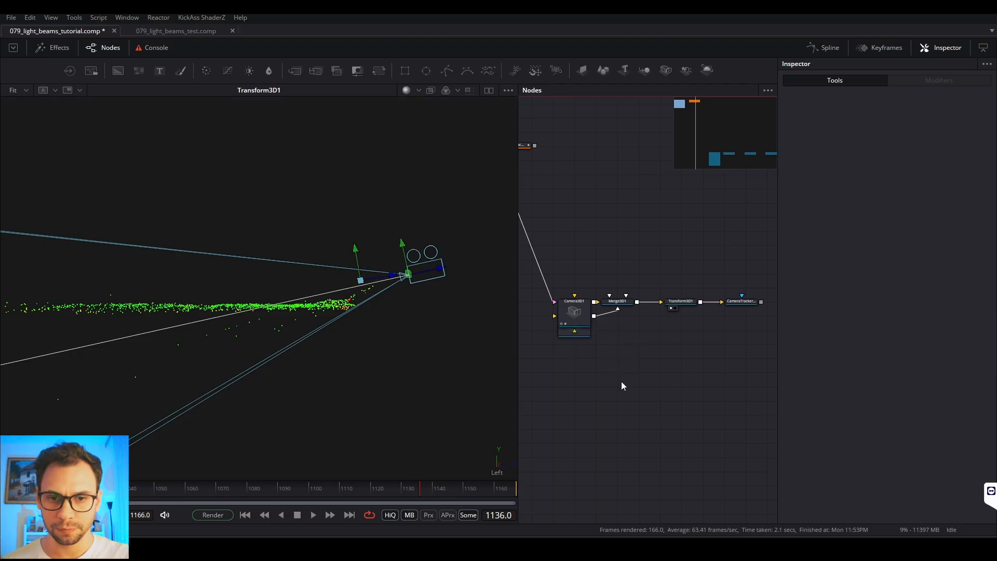
left_click_drag(575, 325, 618, 271)
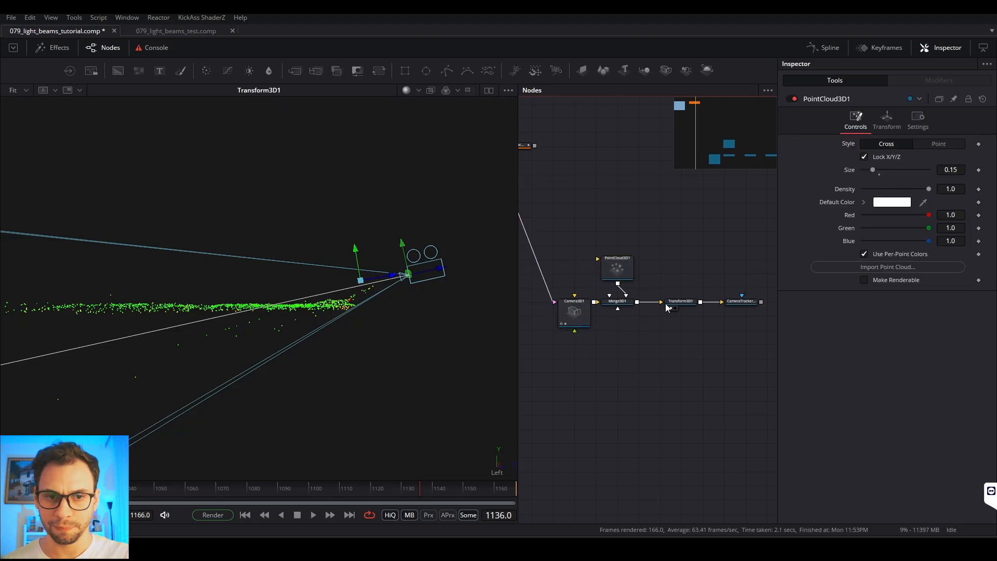
left_click(732, 308)
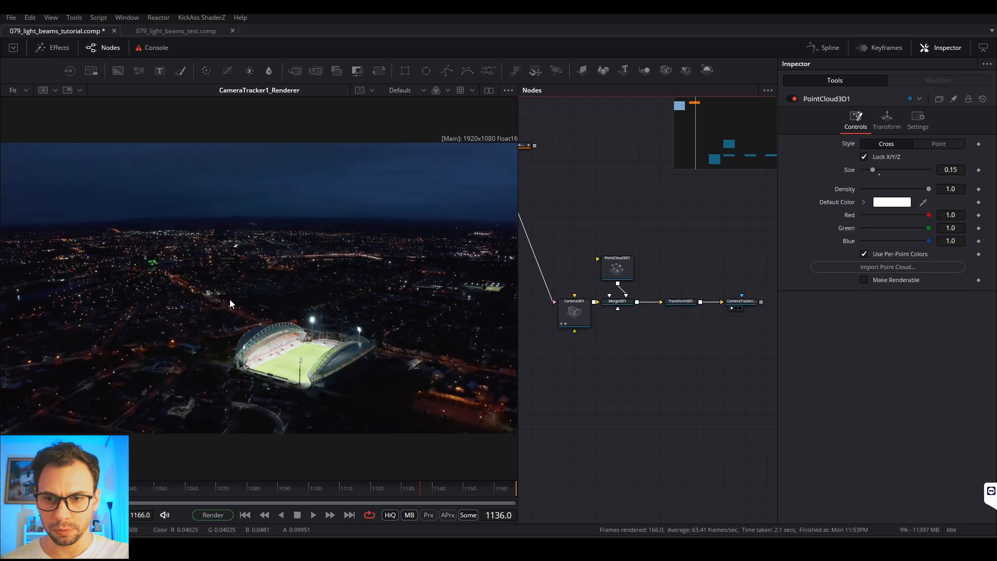
Step: Play through the rendered footage and inspect Transform3D1's levelled scene in the Perspective view
key("space")
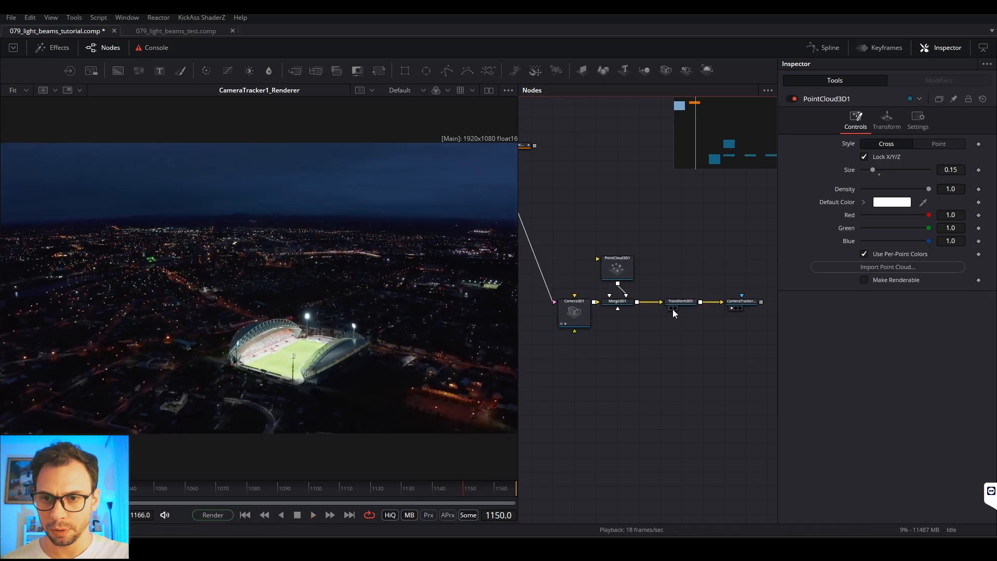
left_click(672, 308)
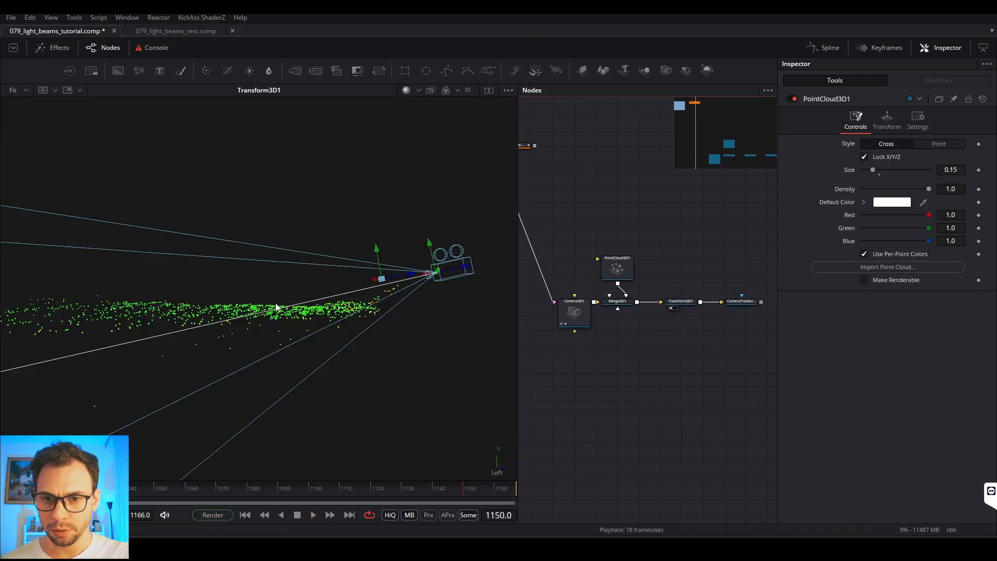
right_click(500, 470)
left_click(538, 329)
left_click_drag(385, 276, 378, 329)
Step: Add a Shape 3D node in the empty area below Merge3D1
left_click_drag(619, 382, 621, 309)
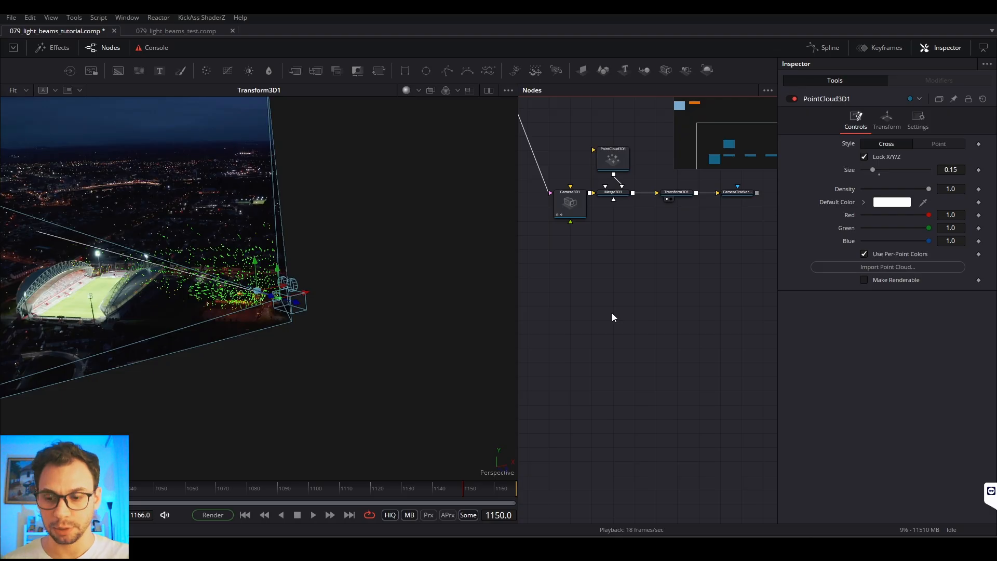
key("shift+space")
type("3x")
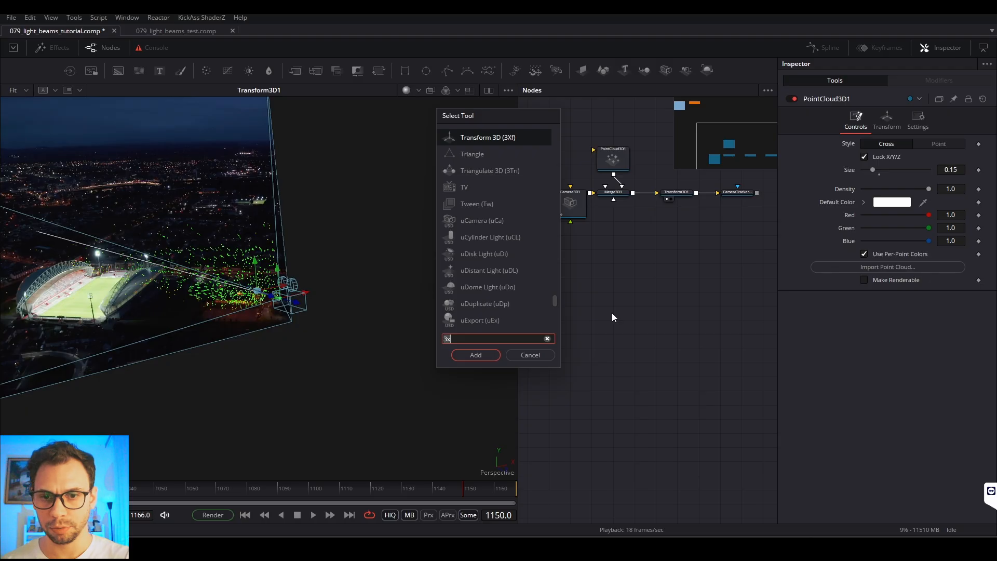
key("BackSpace")
key("BackSpace")
type("sh")
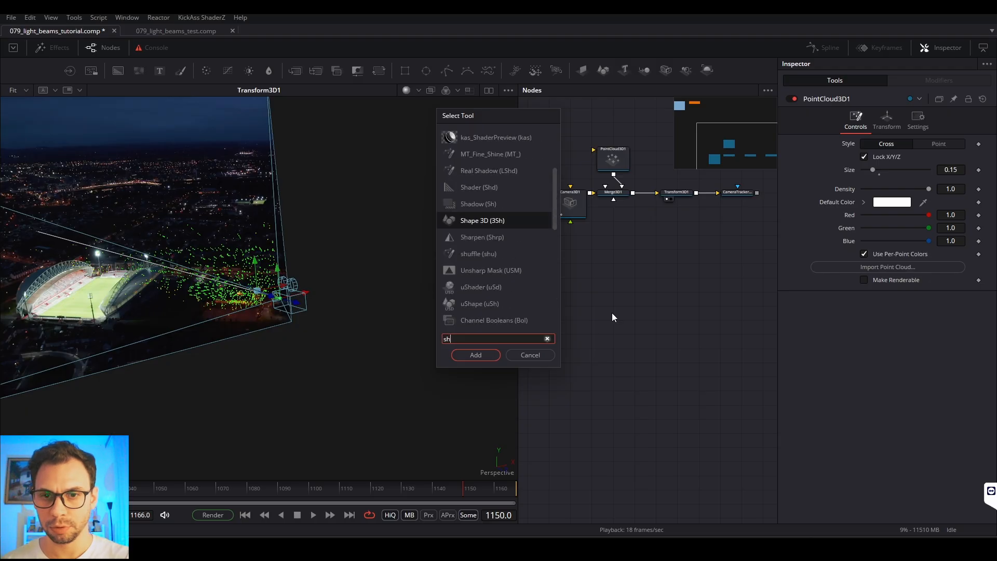
type("ape")
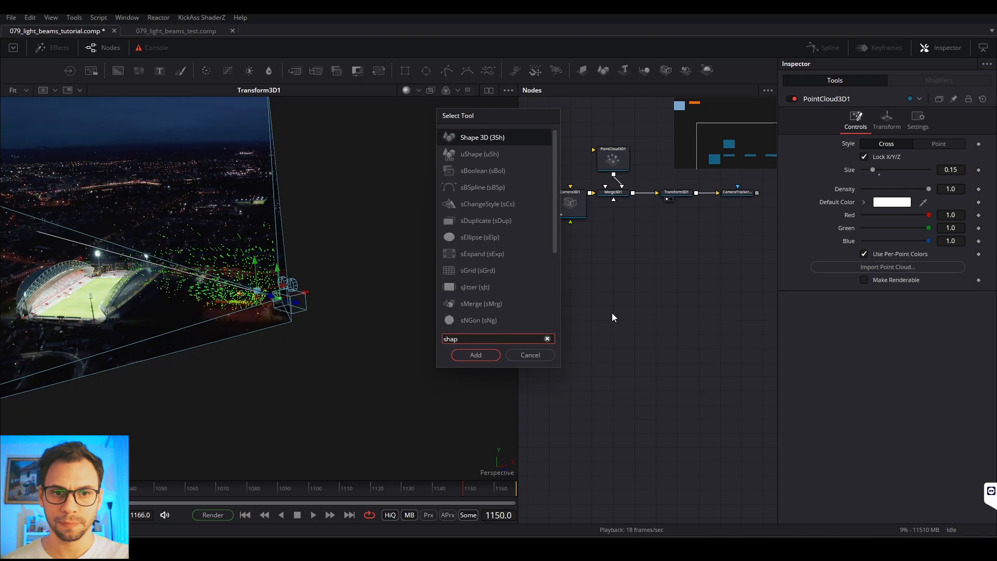
key("Return")
left_click_drag(667, 288, 609, 301)
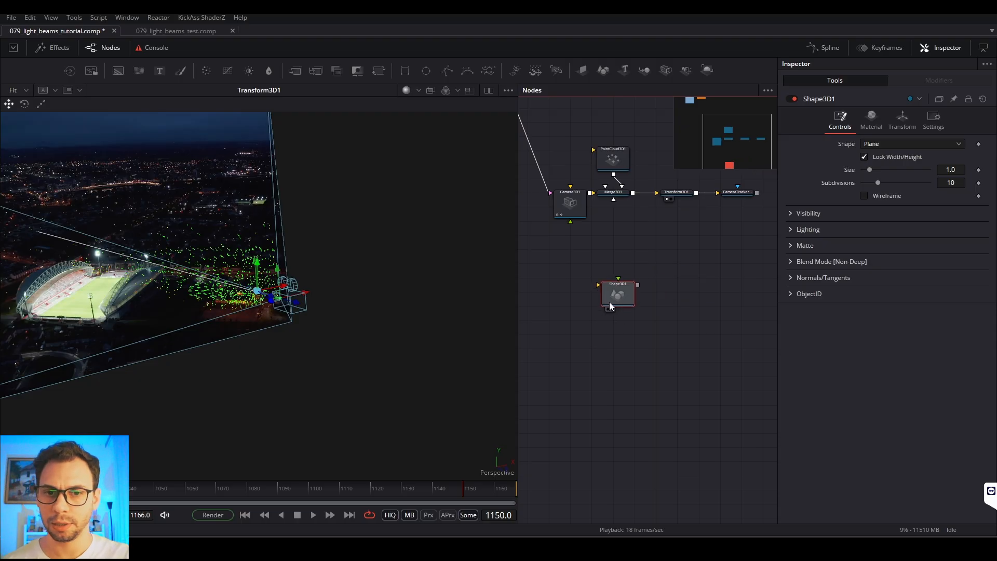
Step: Show Shape3D1 in the viewer and change its shape to Cone, framing the whole cone
key("1")
left_click(420, 291)
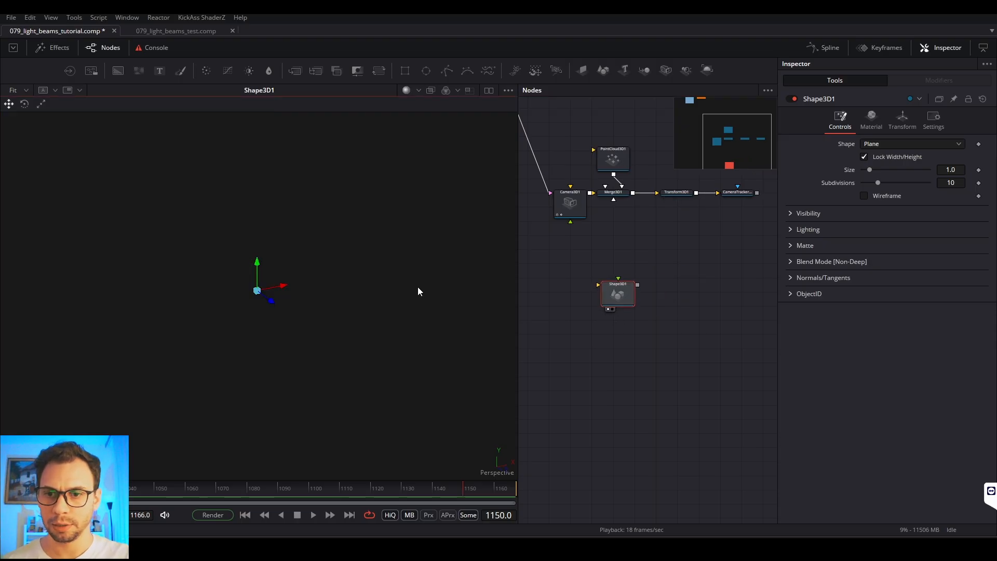
key("f")
left_click_drag(422, 305, 295, 310)
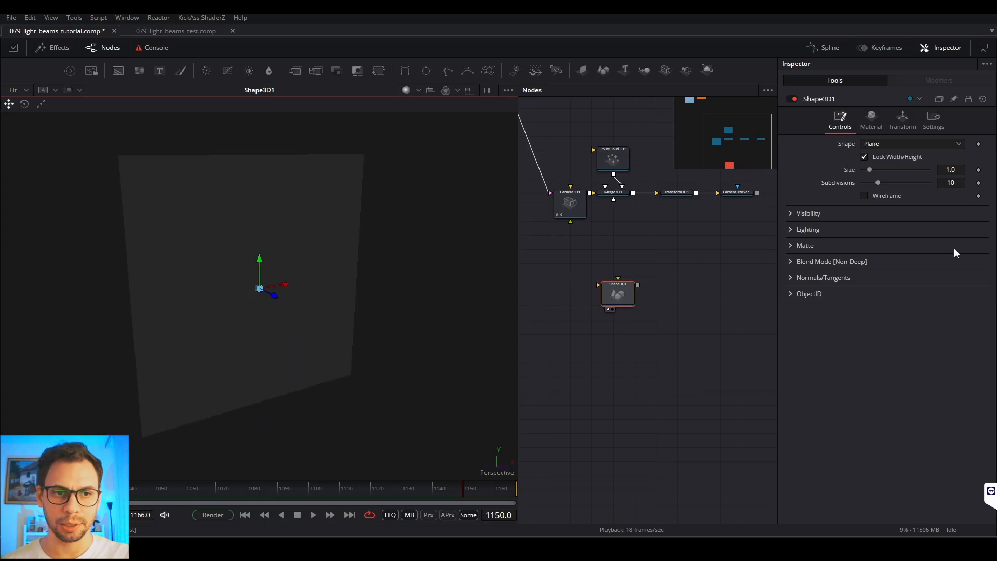
left_click(888, 144)
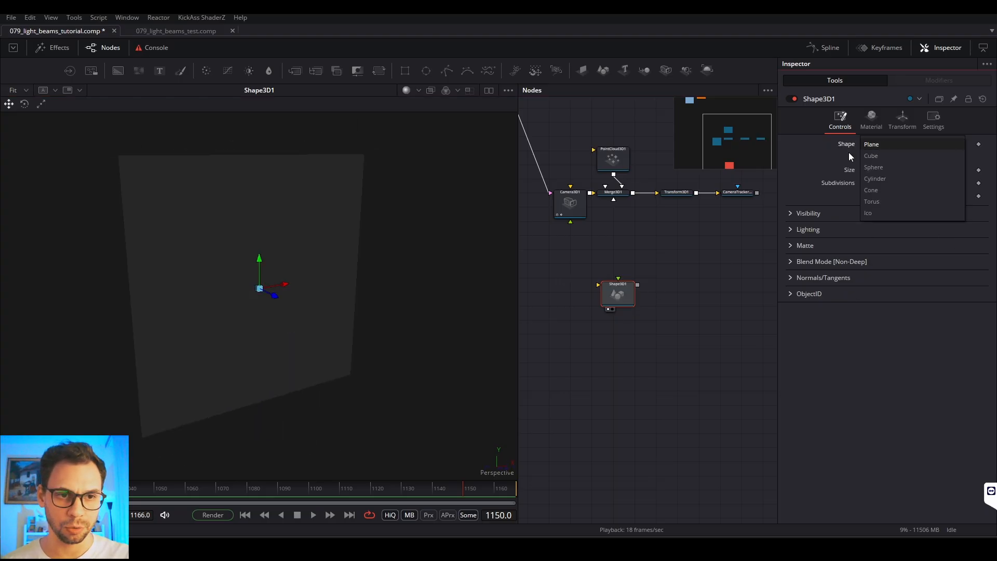
left_click(880, 190)
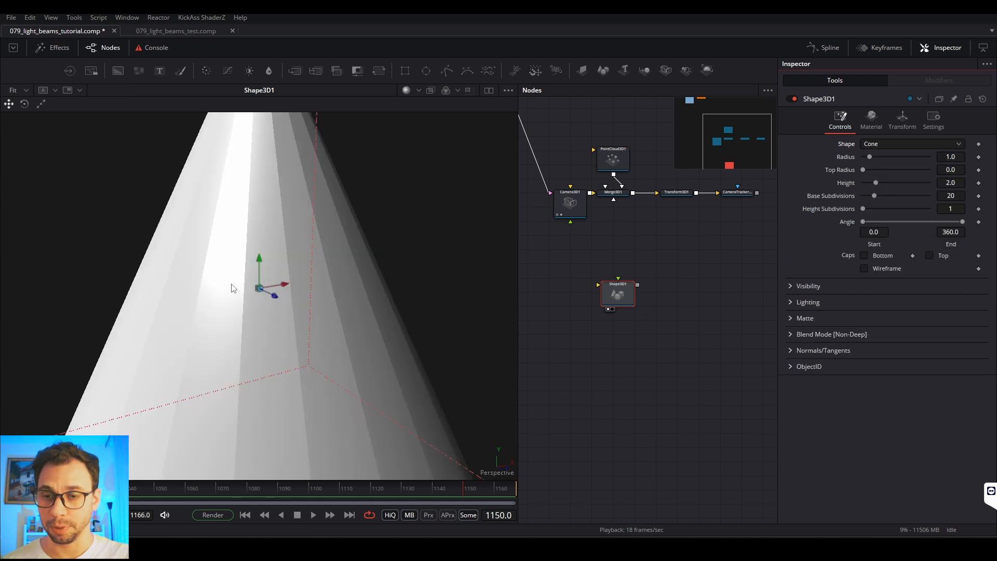
key("f")
scroll(262, 286, "up", 5)
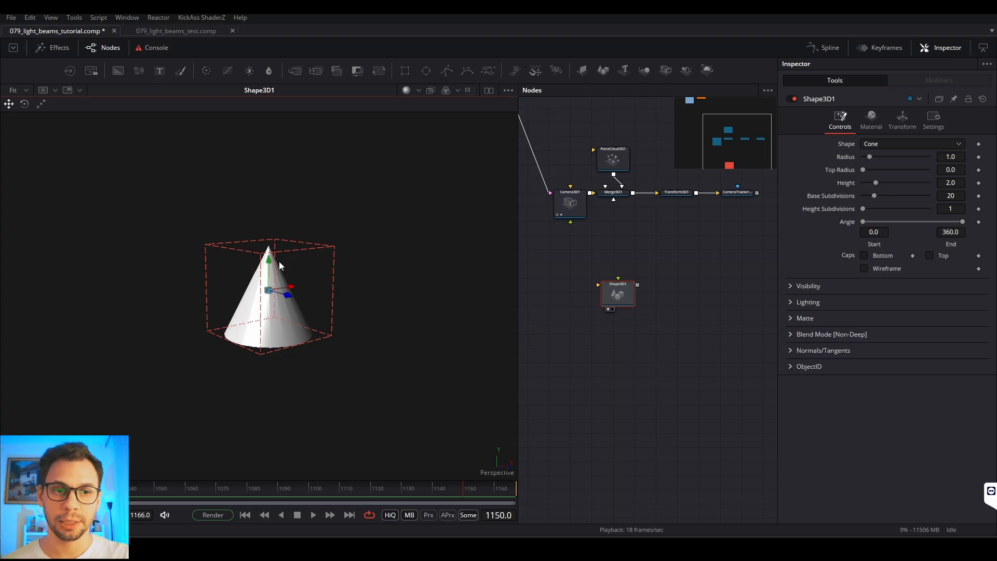
Step: Increase the cone's height to 6.77
left_click_drag(875, 182, 912, 183)
left_click_drag(892, 185, 899, 185)
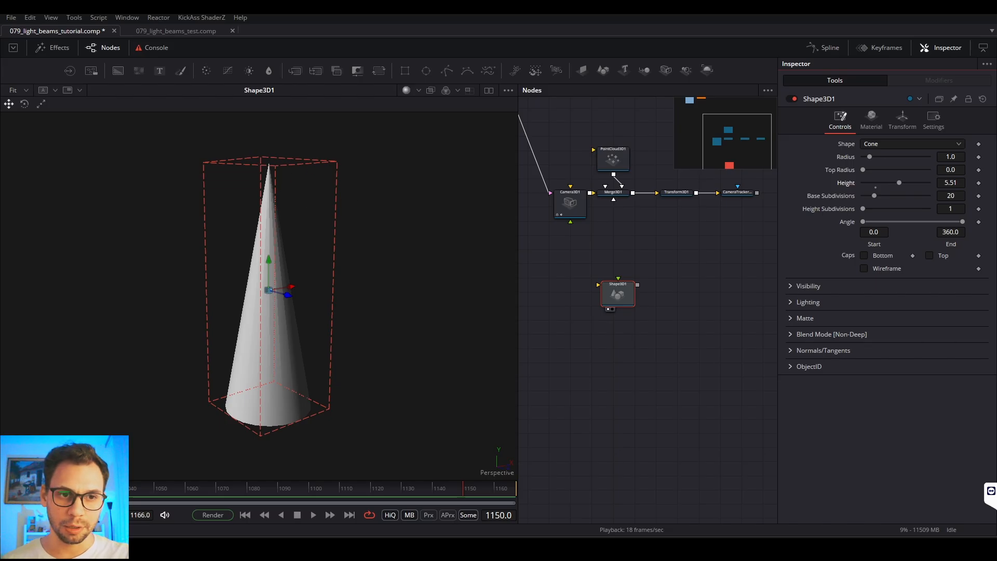
mouse_move(897, 182)
left_mouse_down()
mouse_move(880, 183)
mouse_move(907, 186)
left_mouse_up()
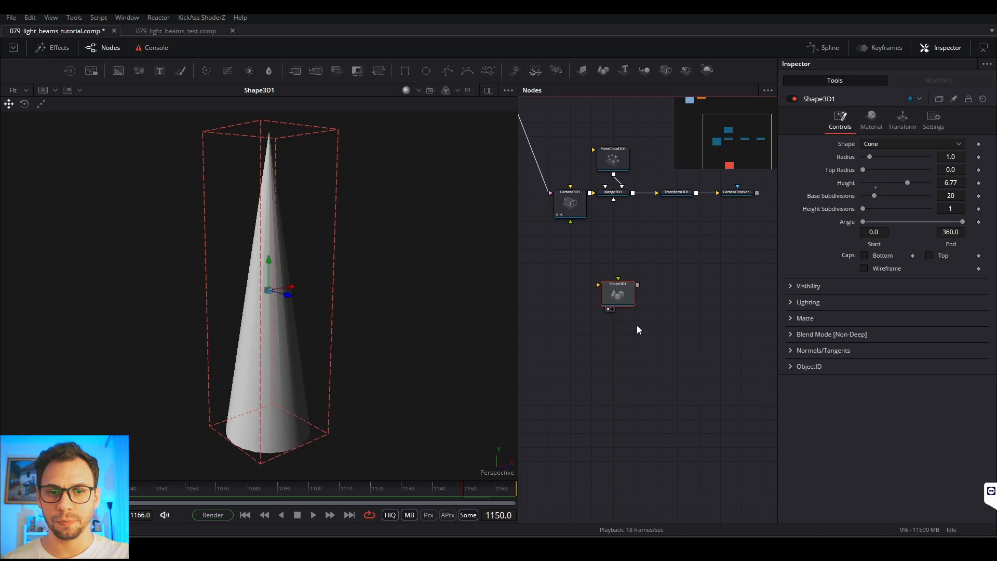
Step: Shift Shape3D1 down and add a Transform 3D node above it, connecting the cone into it and showing the result in the viewer
left_click_drag(621, 305, 618, 333)
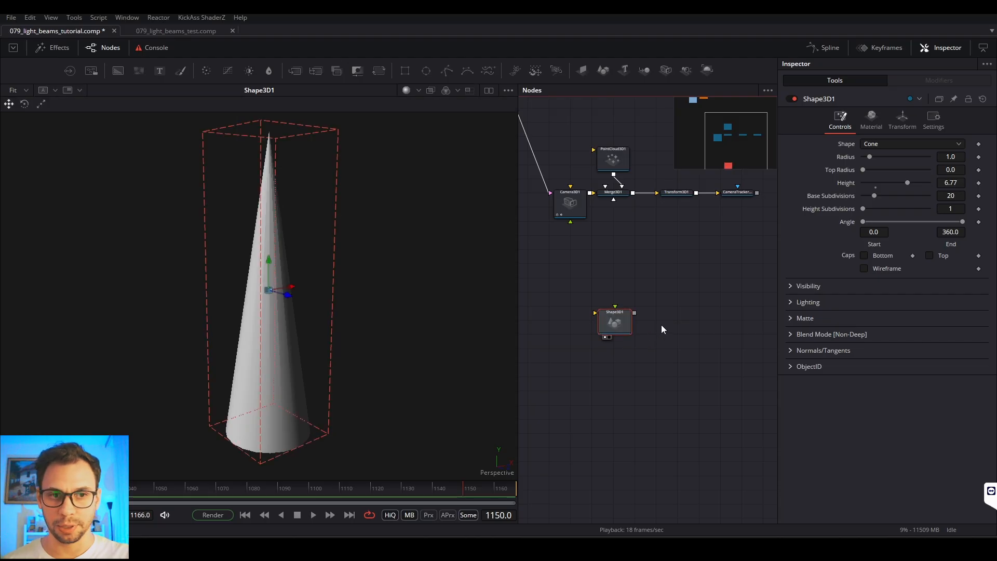
left_click_drag(604, 315, 621, 320)
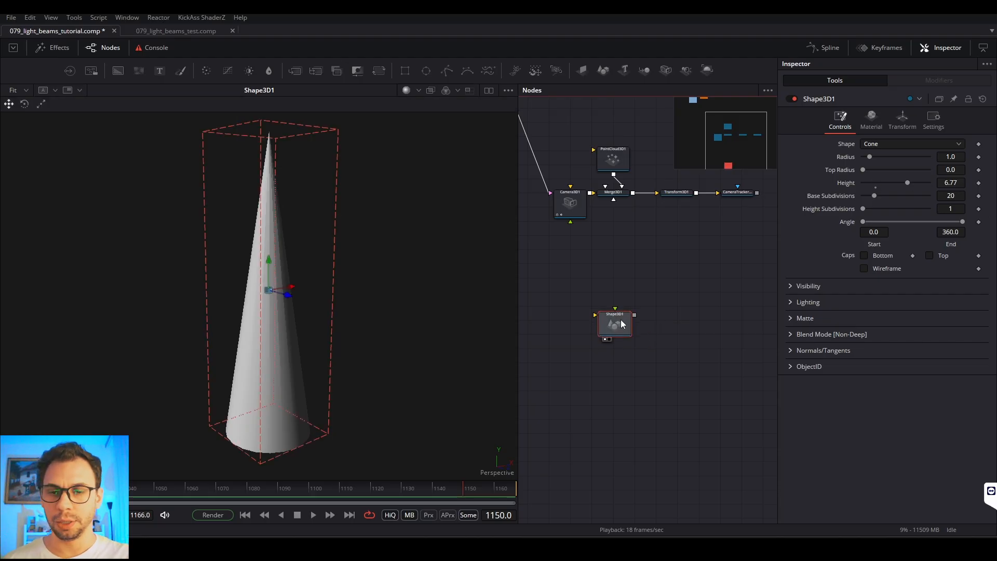
left_click(630, 292)
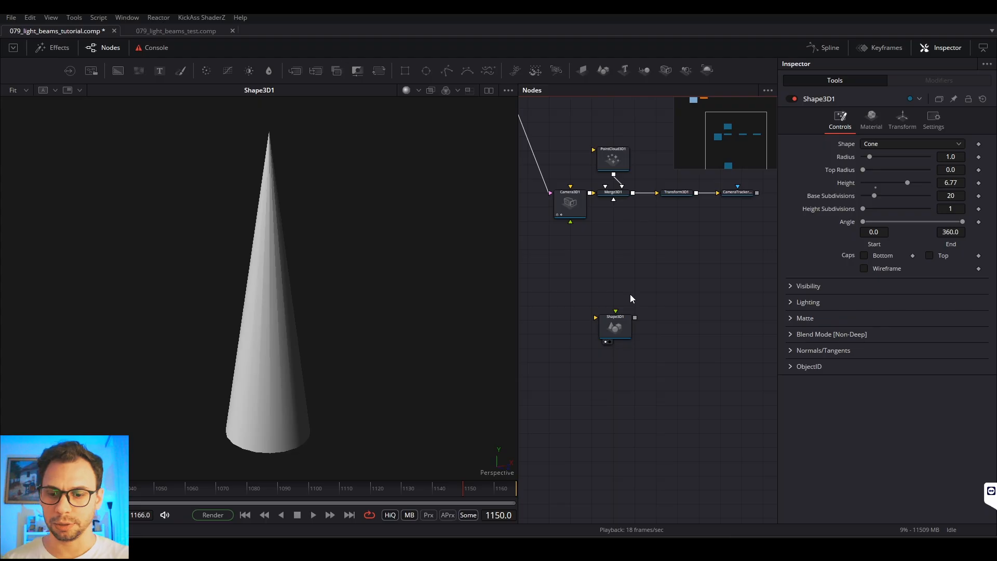
key("shift+space")
type("shap")
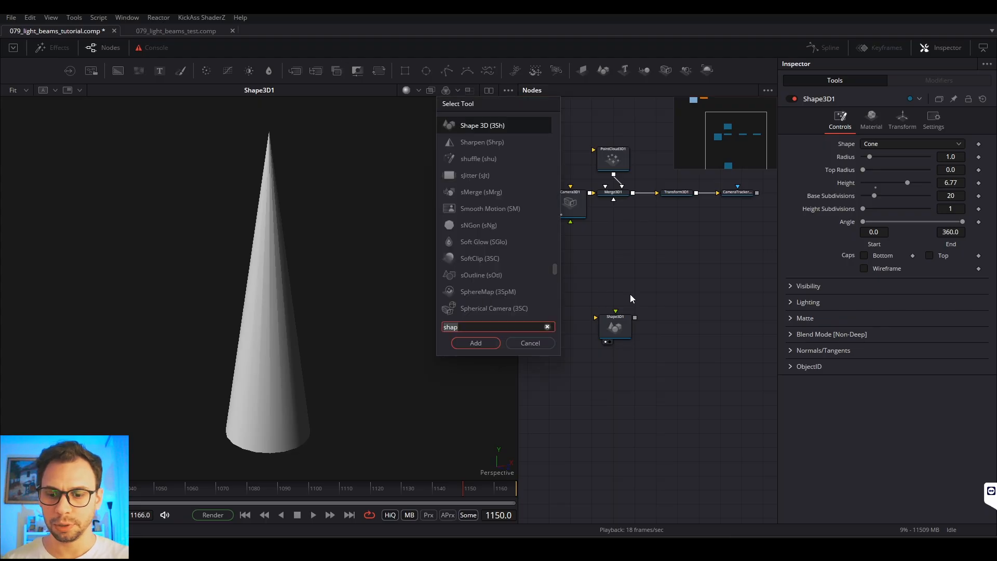
key("BackSpace")
key("BackSpace")
key("BackSpace")
key("BackSpace")
type("3x")
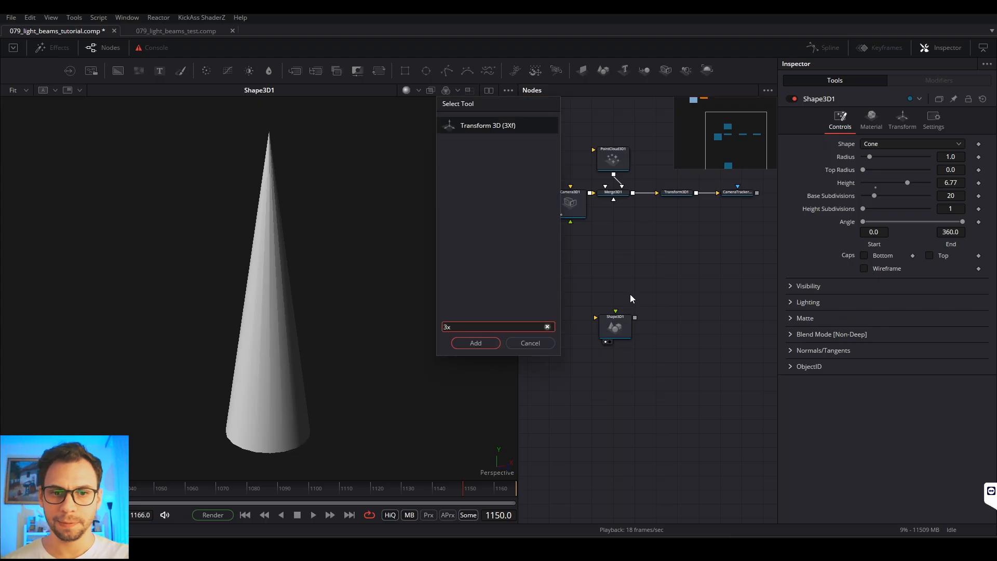
key("Return")
left_click_drag(634, 318, 418, 322)
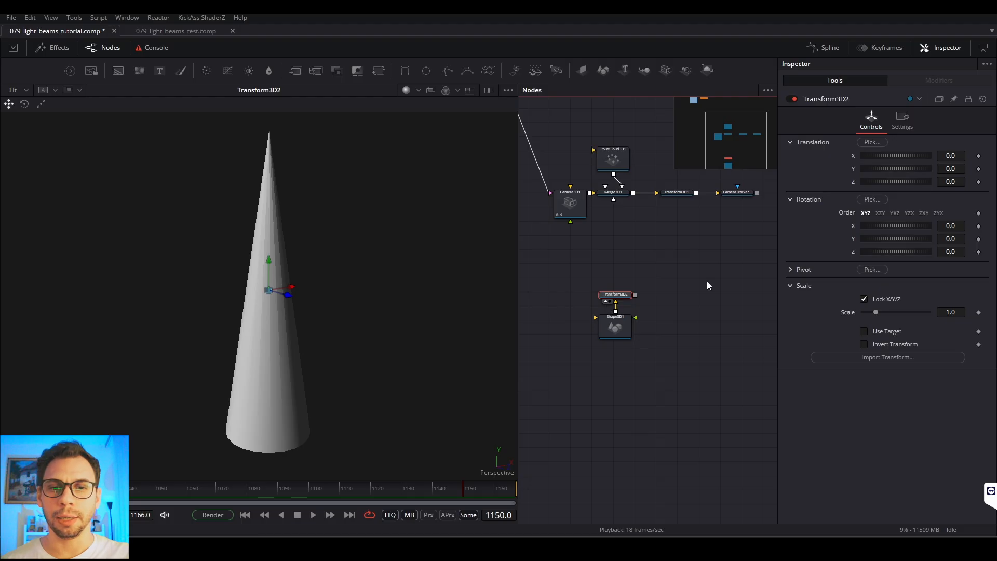
Step: Pin Shape3D1's controls so they stay open together with those of Transform3D2
left_click(610, 324)
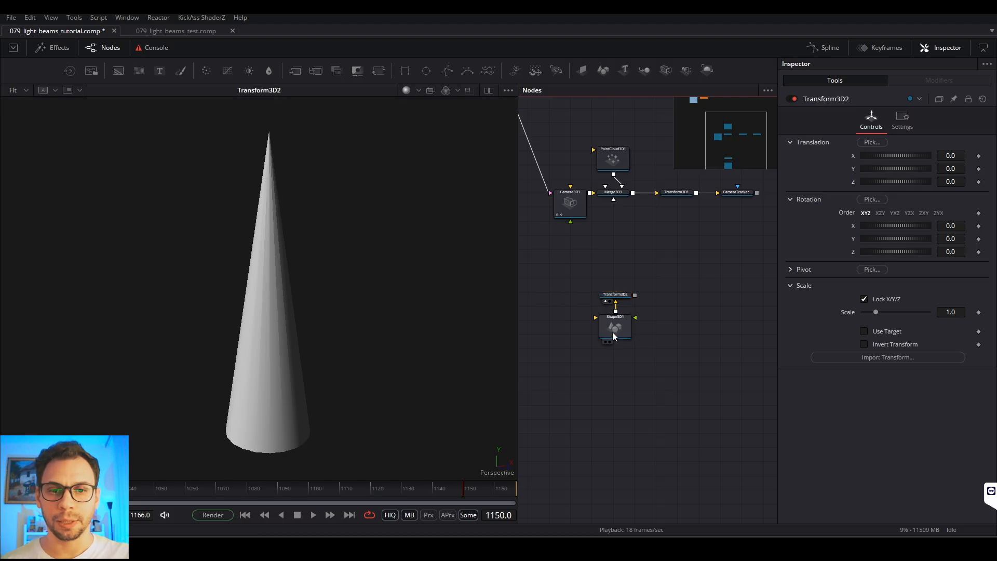
left_click(612, 335)
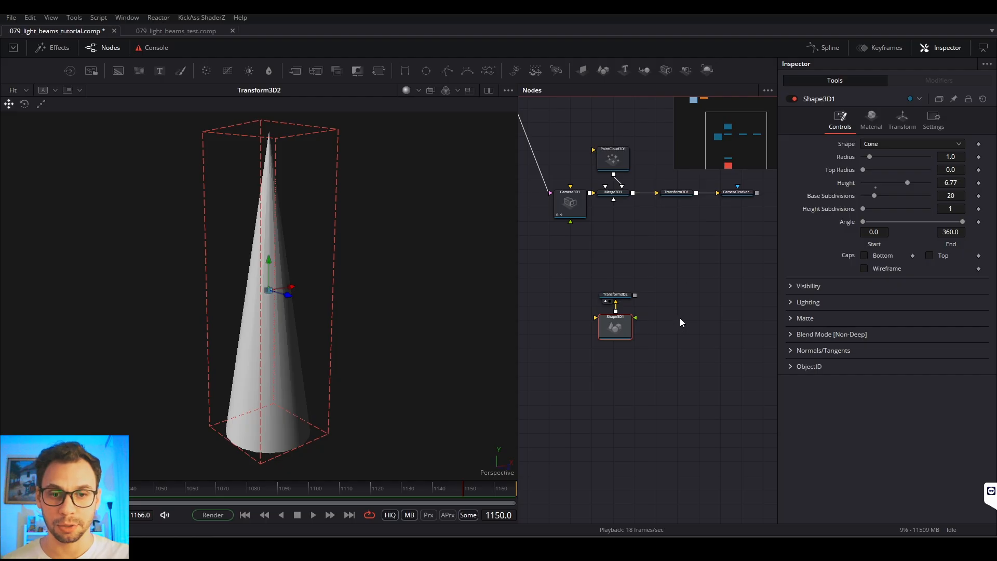
scroll(613, 306, "up", 3)
scroll(619, 348, "up", 3)
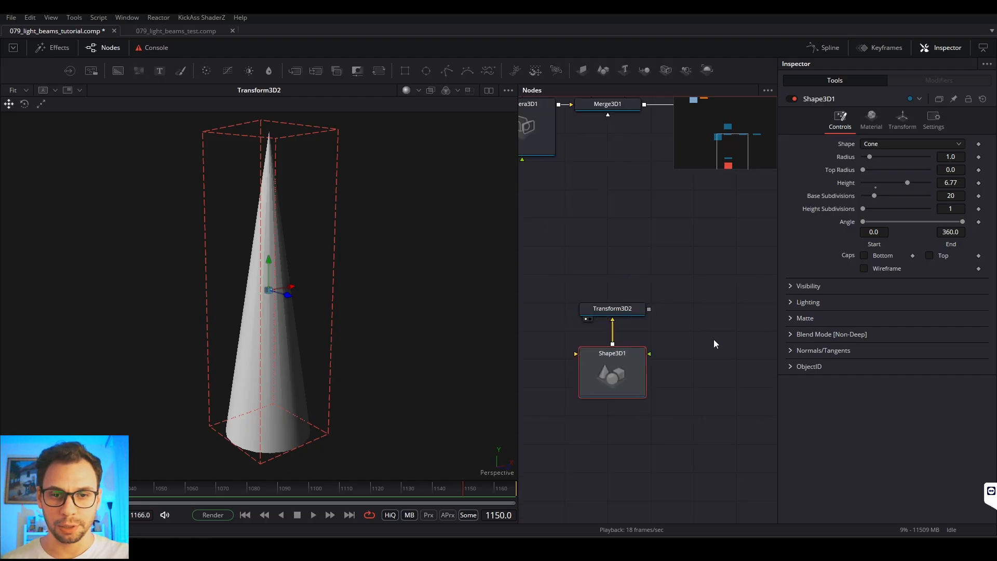
left_click_drag(706, 331, 694, 258)
left_click(652, 308)
left_click(621, 315)
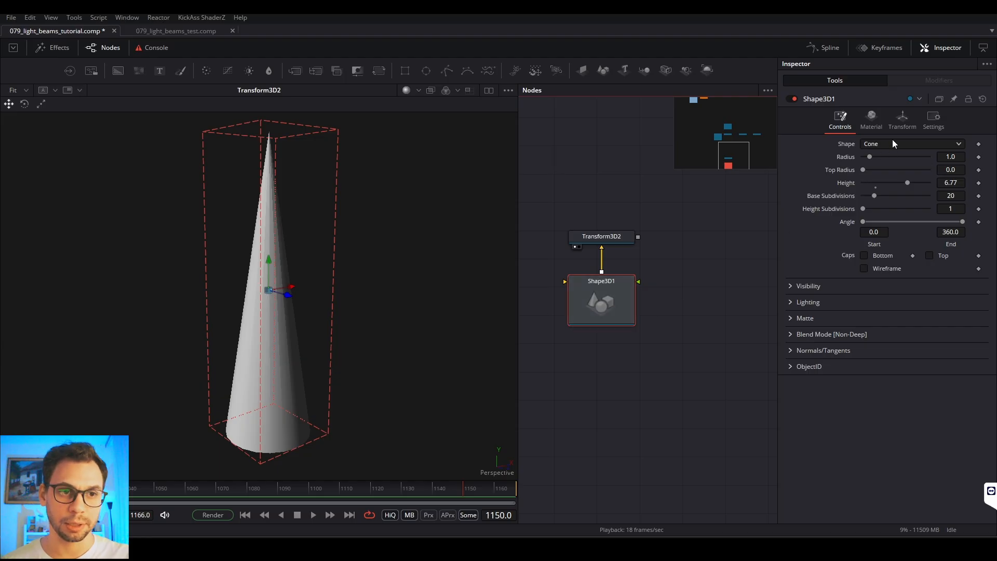
left_click(953, 99)
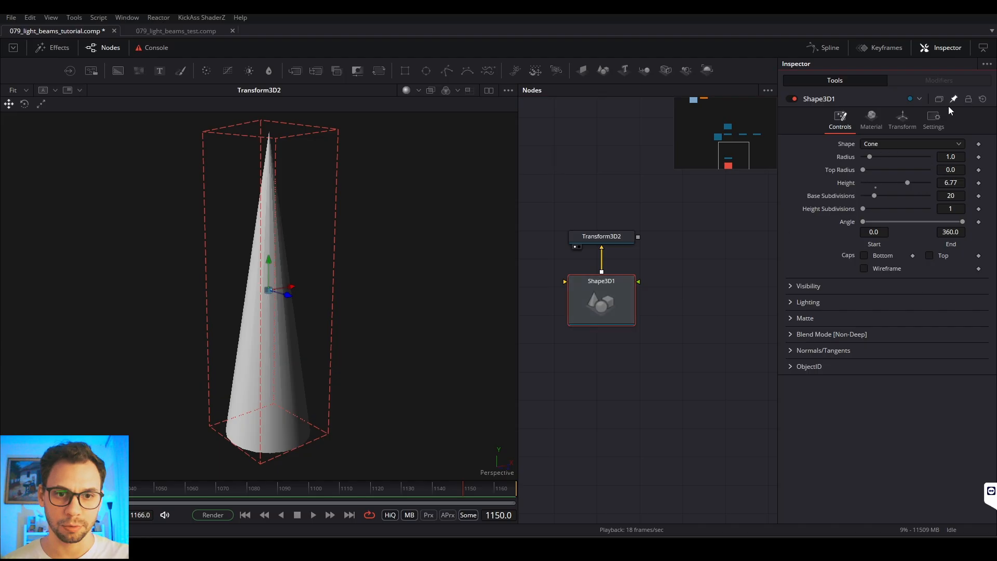
left_click(603, 237)
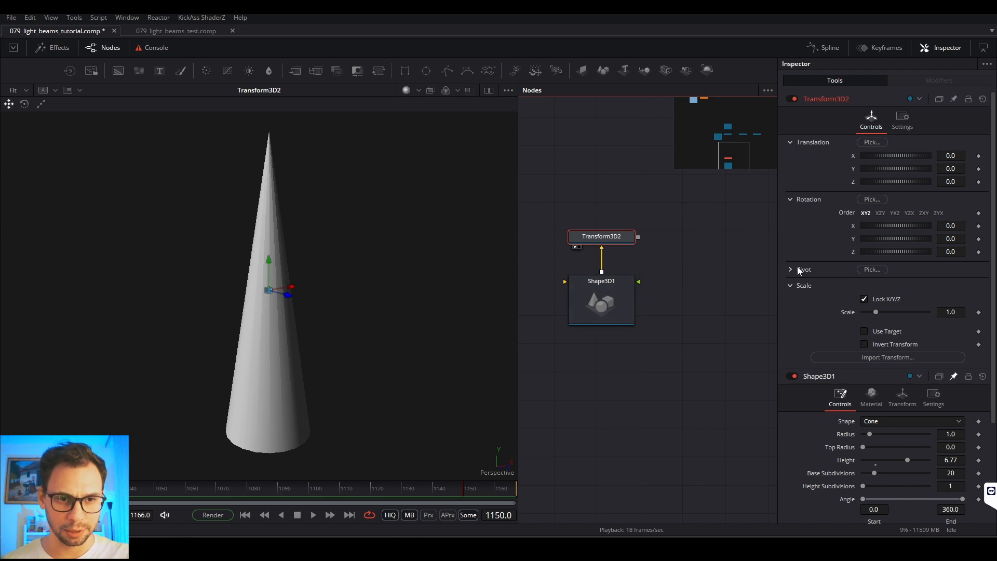
Step: Collapse the Scale and Rotation groups of Transform3D2 so both nodes' controls fit together
left_click(790, 285)
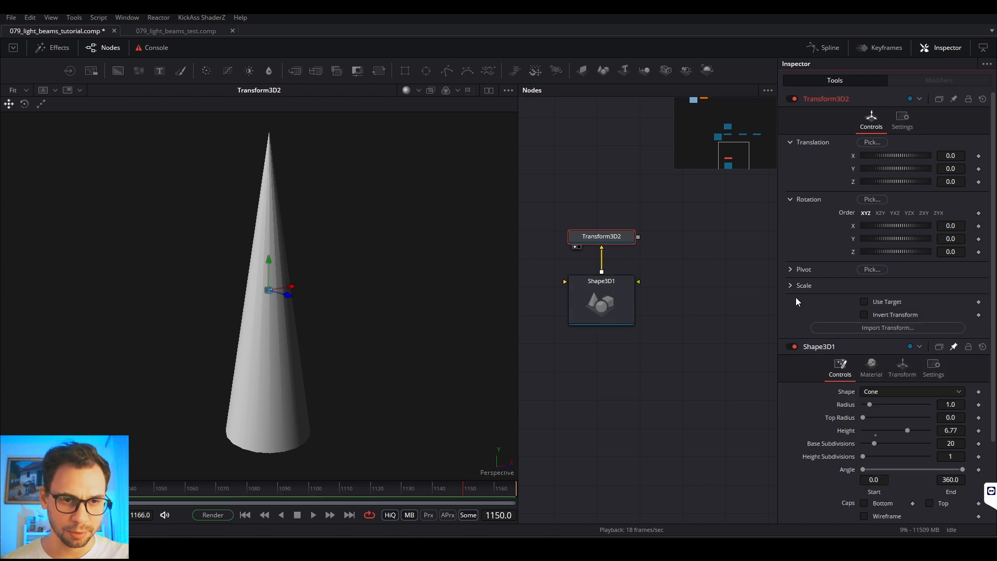
left_click(790, 200)
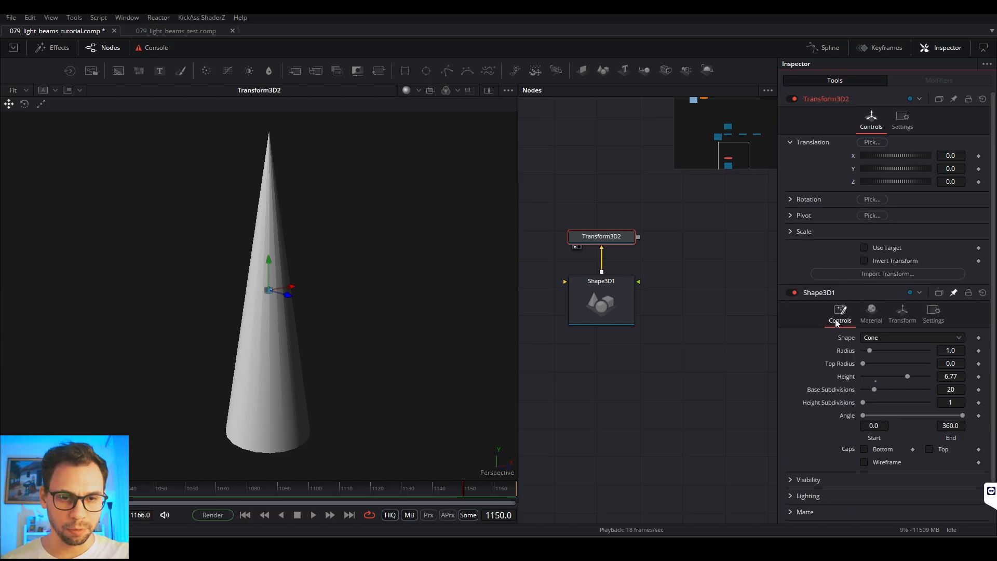
left_click(609, 308)
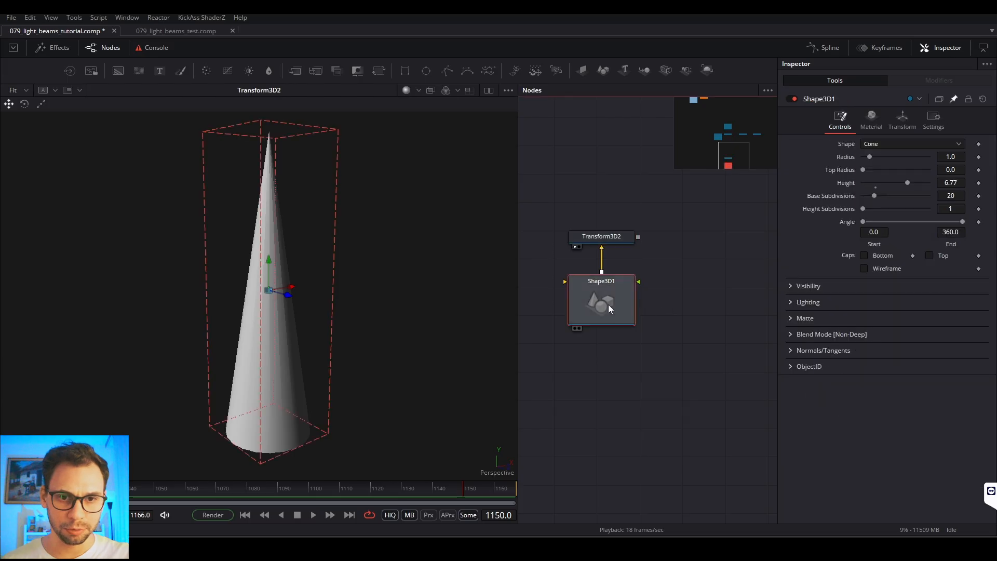
left_click(611, 239)
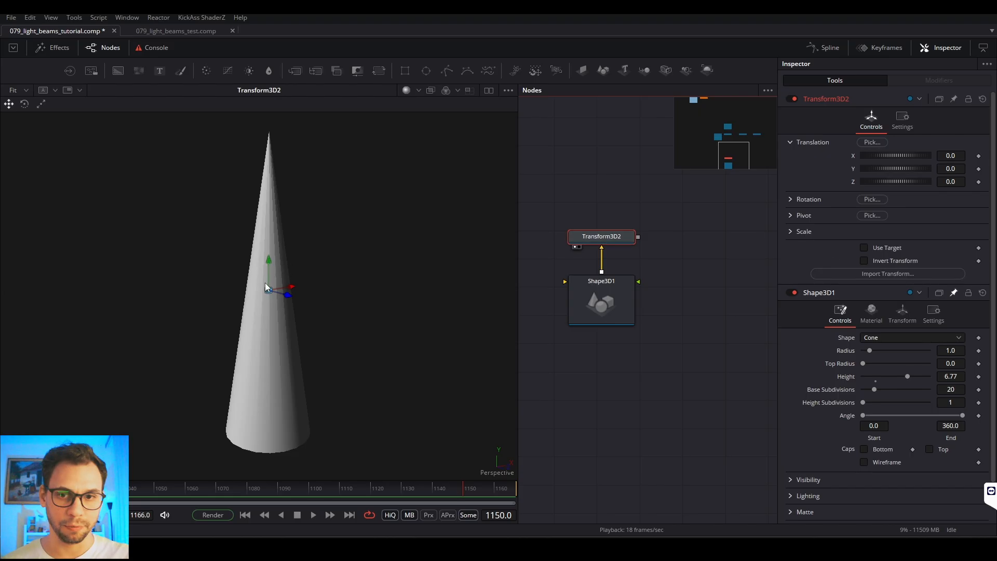
Step: Add an expression to Transform3D2's Y translation and link it to the Height of Shape3D1
right_click(854, 171)
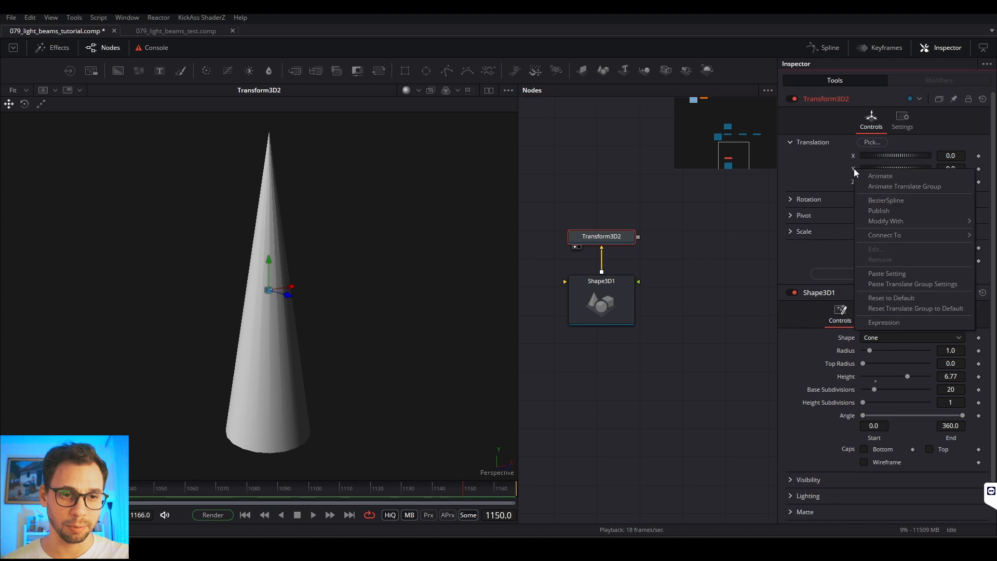
left_click(896, 324)
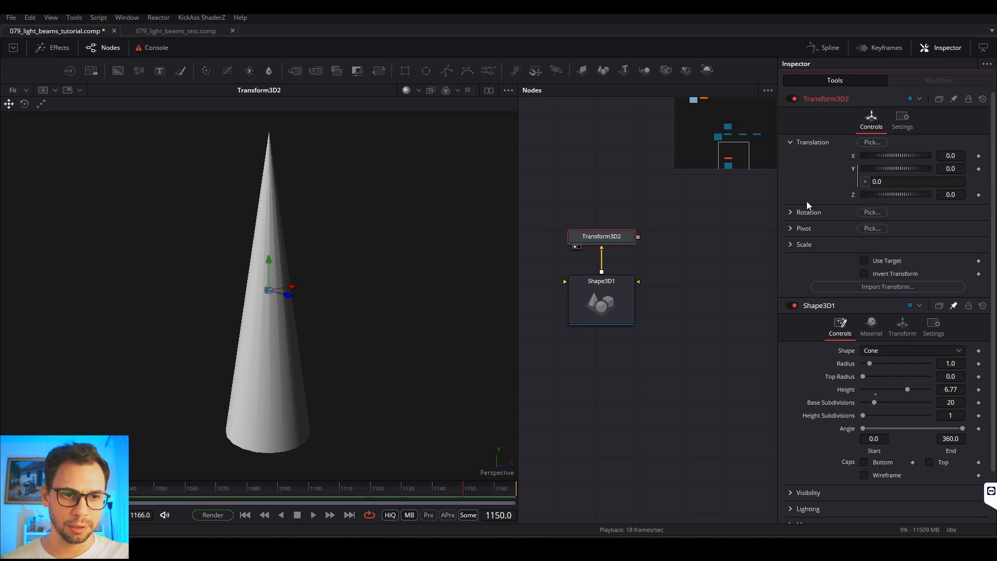
left_click(904, 181)
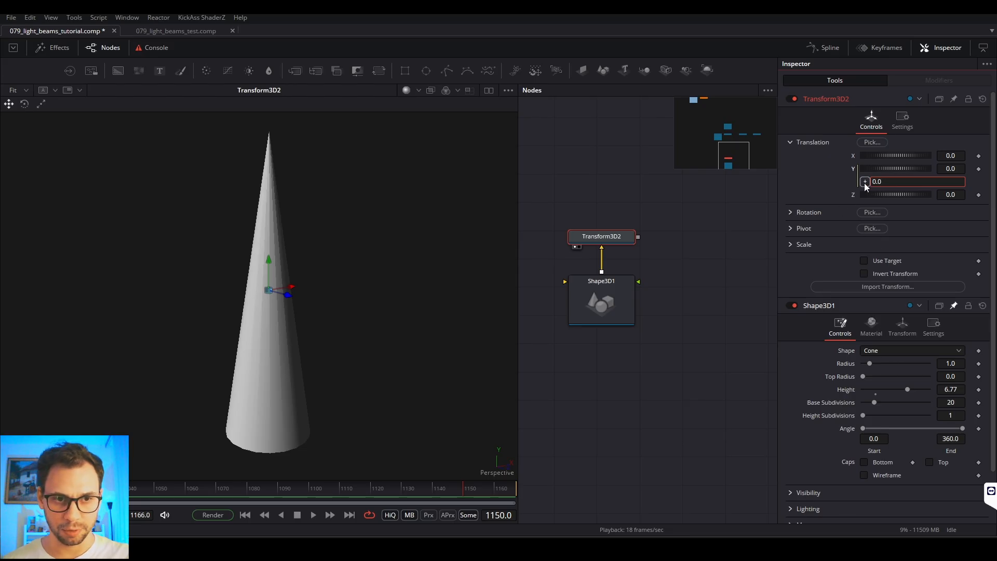
left_click_drag(863, 183, 843, 389)
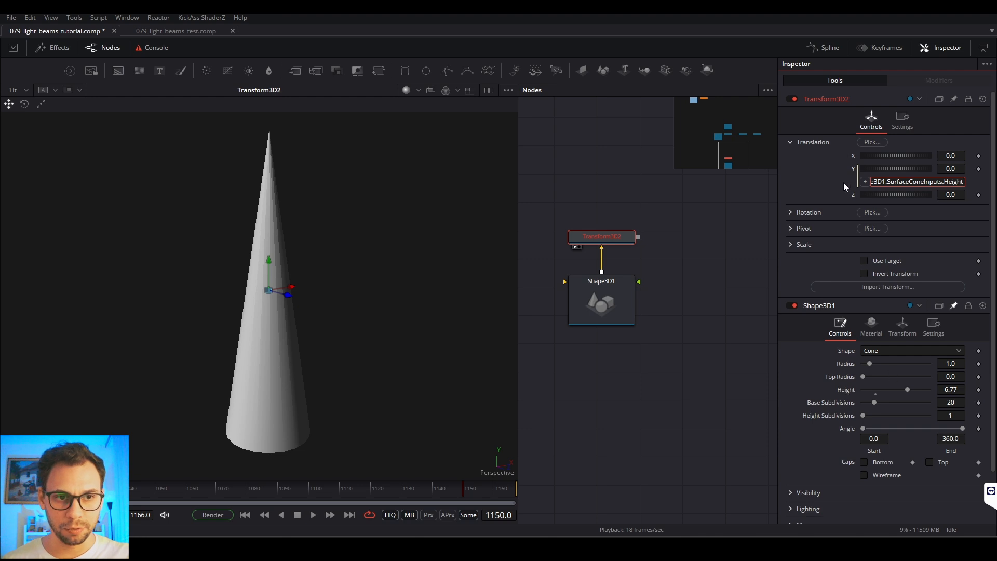
Step: Widen the Inspector, remove the leading 0.0 so the Y translation expression reads Shape3D1.SurfaceConeInputs.Height, and apply it
left_click_drag(777, 178, 666, 171)
triple_click(820, 183)
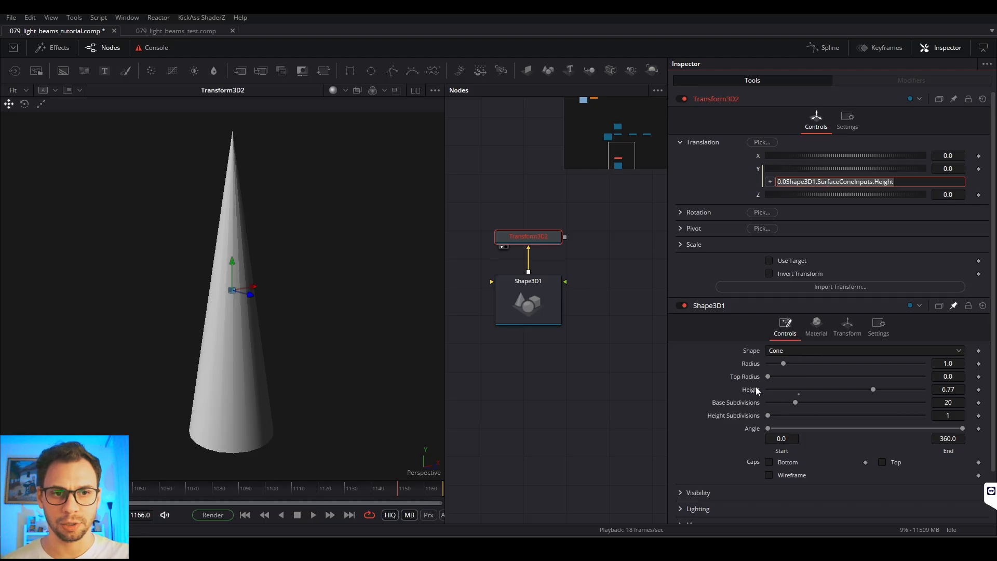
mouse_move(785, 181)
left_mouse_down()
mouse_move(799, 182)
mouse_move(784, 182)
left_mouse_up()
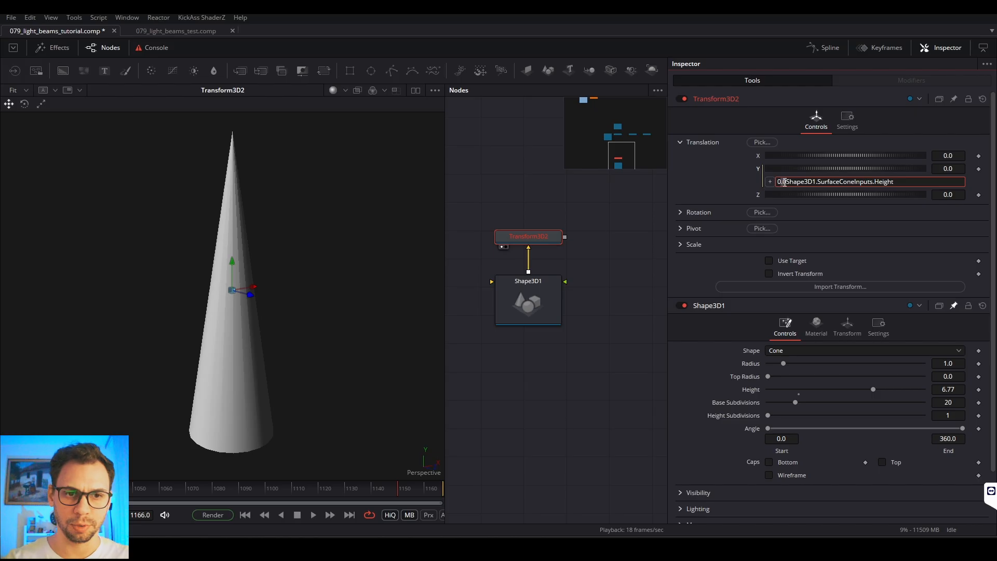
key("BackSpace")
key("BackSpace")
key("BackSpace")
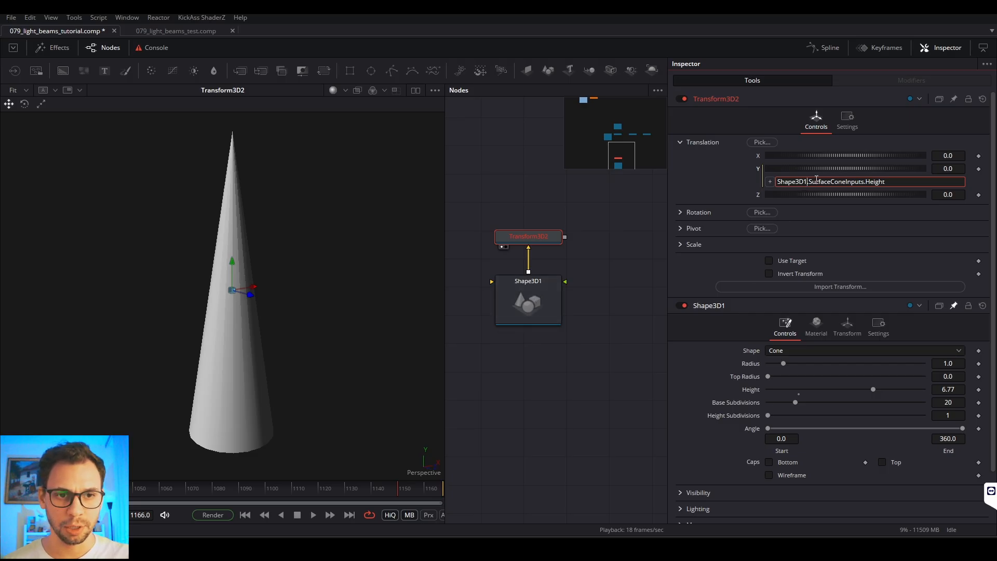
left_click_drag(809, 182, 866, 181)
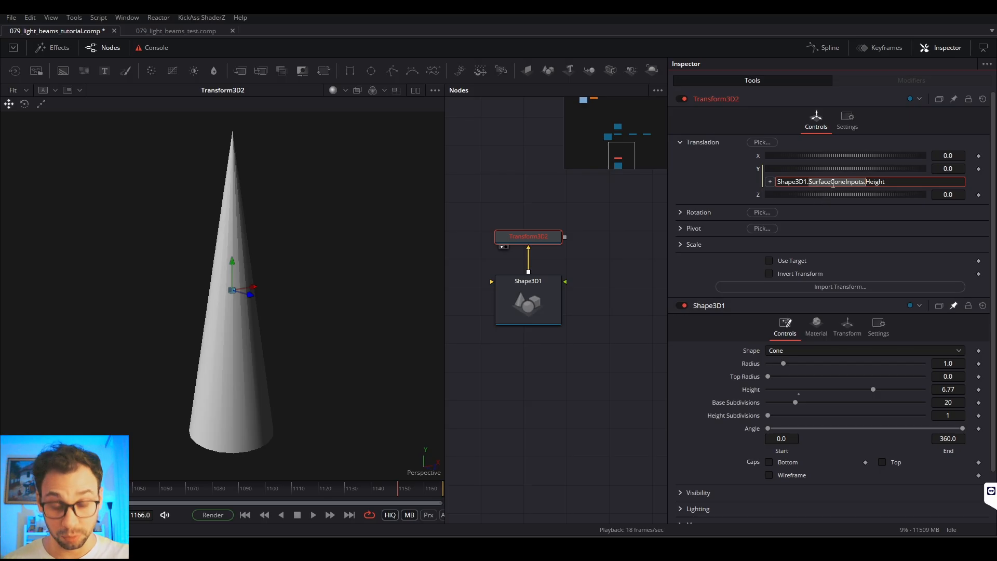
left_click_drag(866, 182, 889, 200)
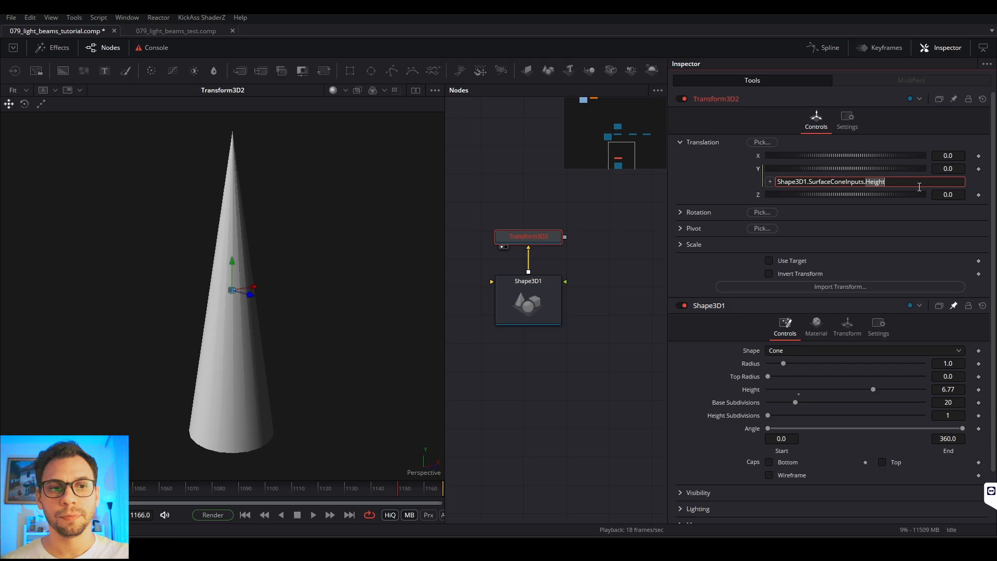
key("Return")
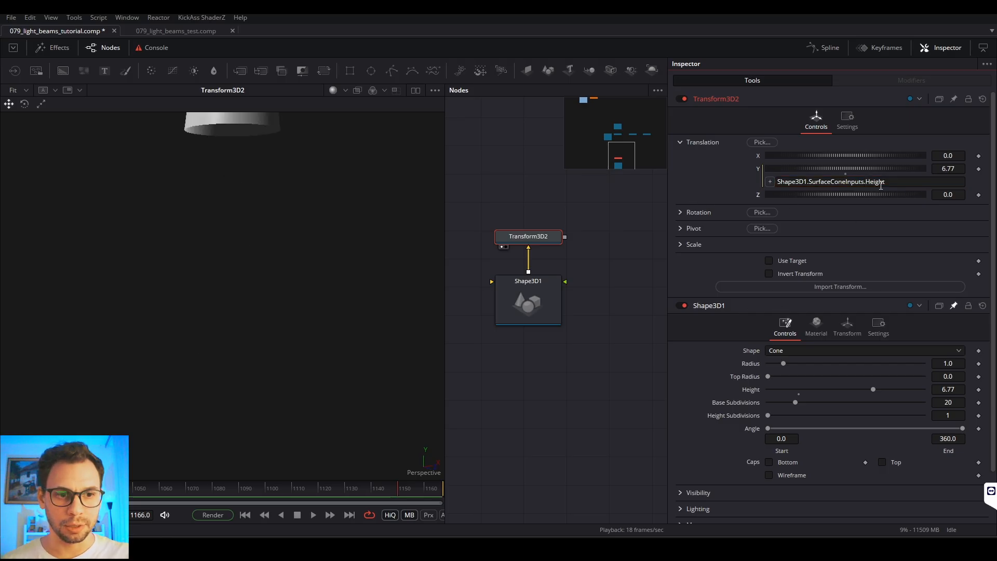
Step: Test the link by varying the cone's height between 3.23 and 5.97 while watching Transform3D2's Y translation
left_click_drag(885, 392, 851, 389)
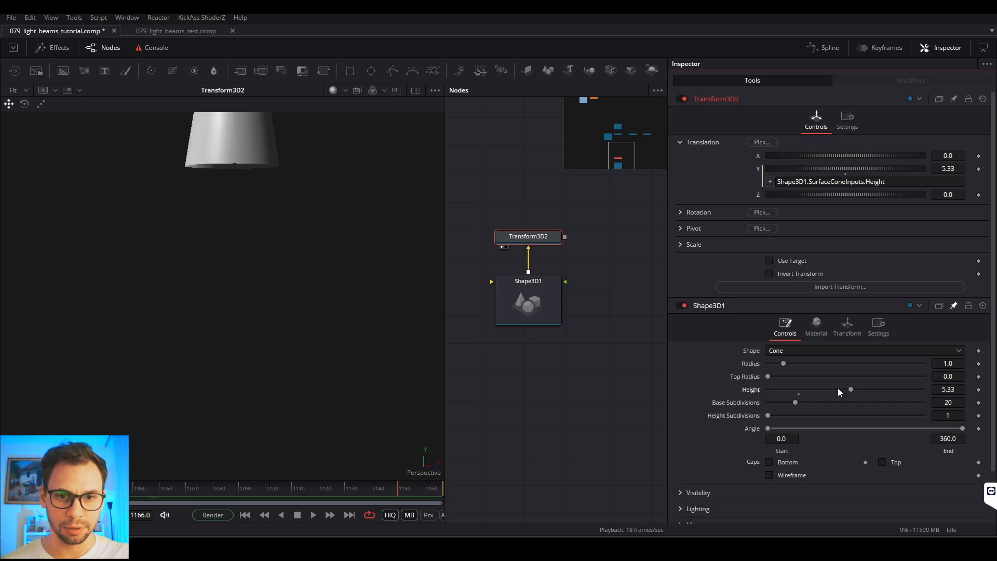
left_click(533, 299)
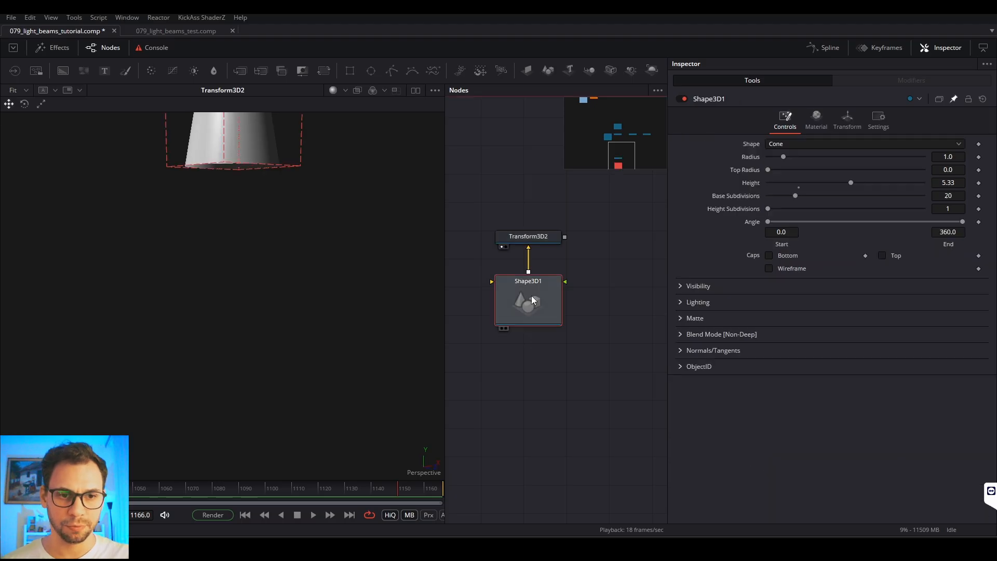
left_click(548, 240)
left_click_drag(852, 390, 827, 390)
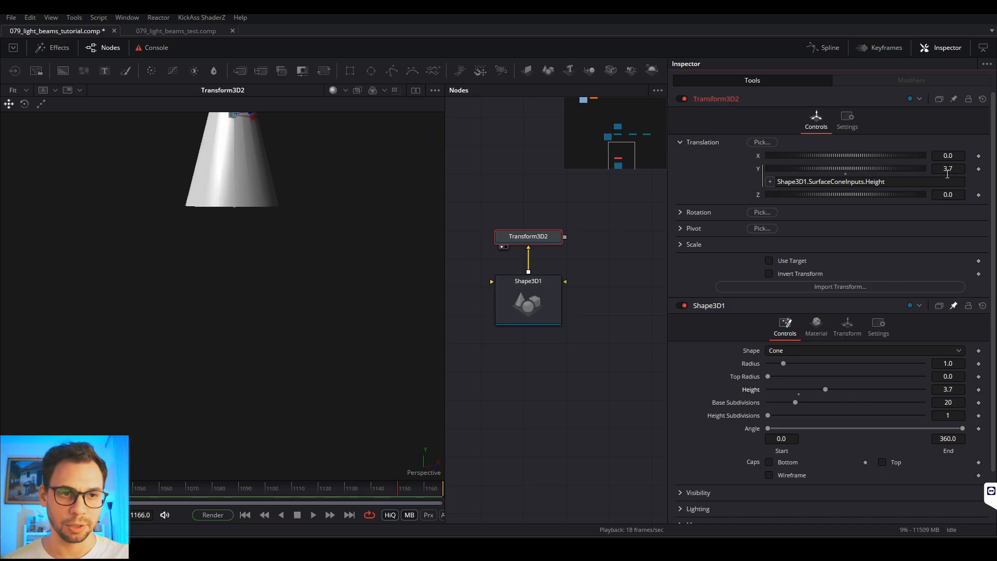
mouse_move(825, 390)
left_mouse_down()
mouse_move(790, 388)
mouse_move(848, 390)
mouse_move(797, 391)
mouse_move(833, 395)
mouse_move(815, 393)
left_mouse_up()
scroll(237, 232, "up", 3)
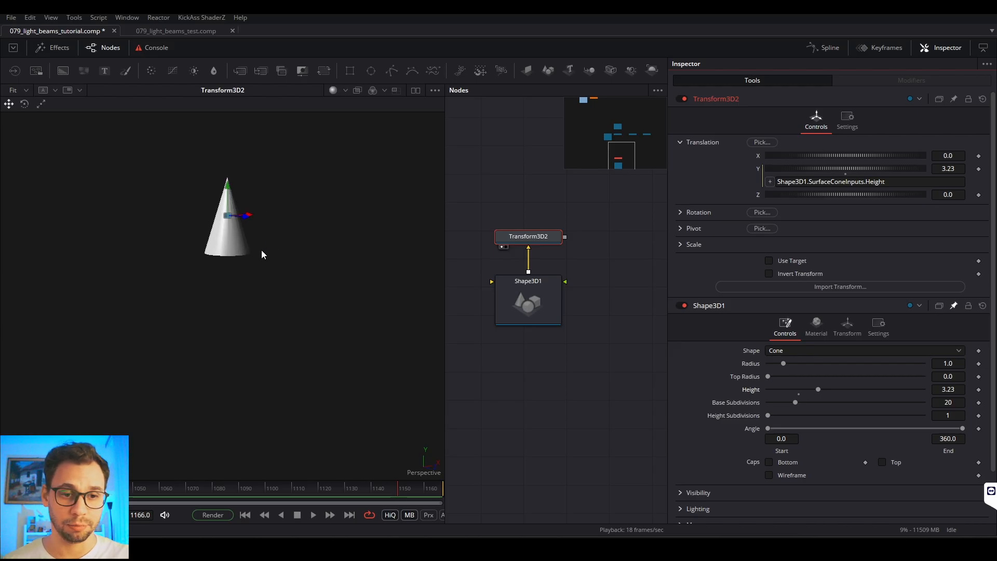
left_click_drag(819, 393, 860, 395)
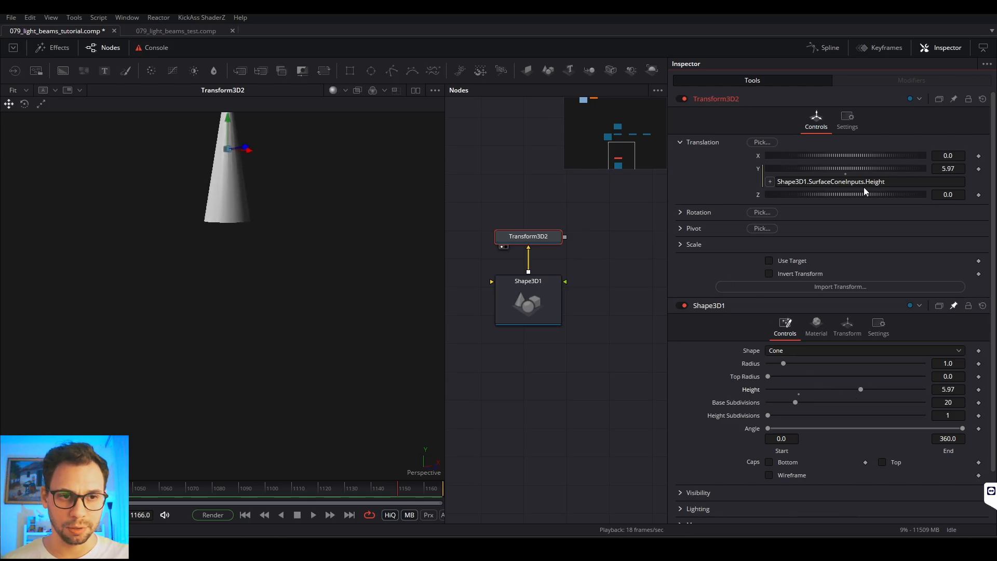
Step: Extend the Y translation expression to Shape3D1.SurfaceConeInputs.Height / 2
left_click(912, 184)
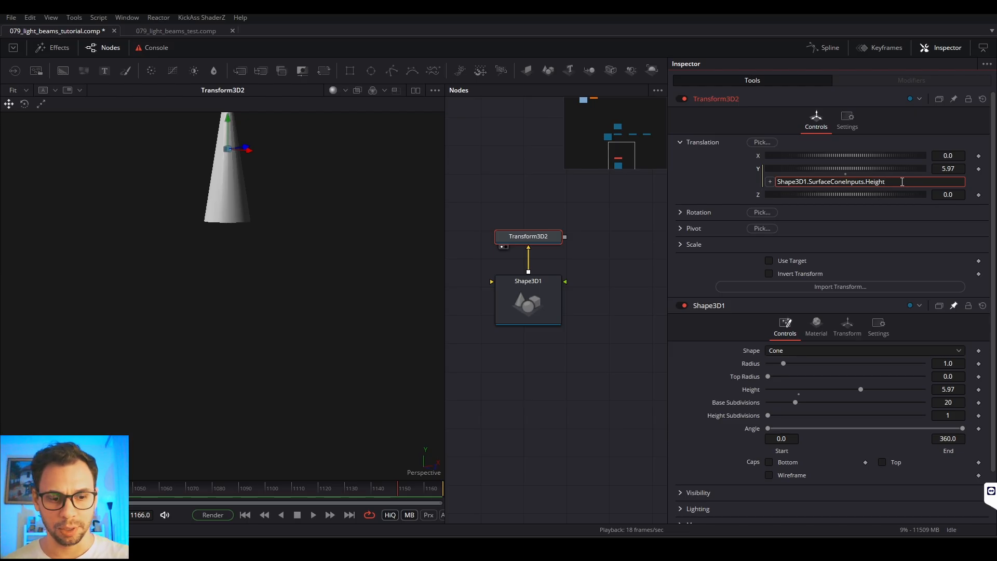
type("/ 2")
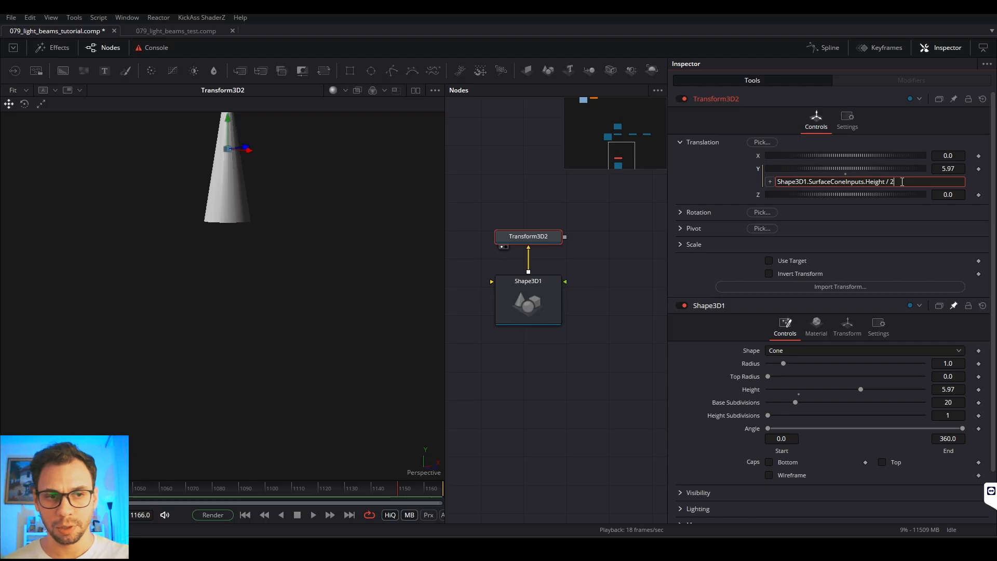
key("Return")
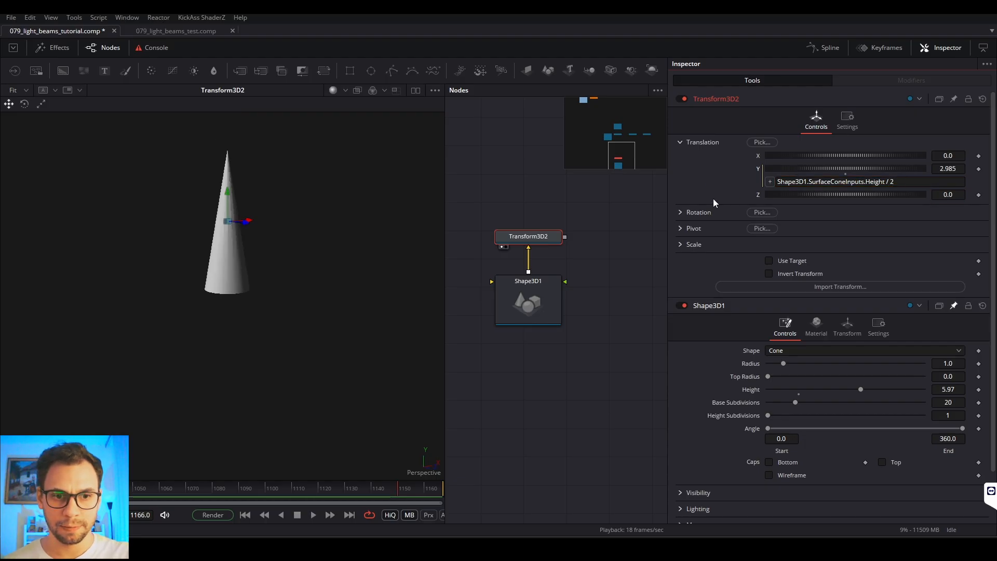
Step: Reduce the cone's height to 4.87 to check that its base stays in place
left_click_drag(864, 389, 845, 393)
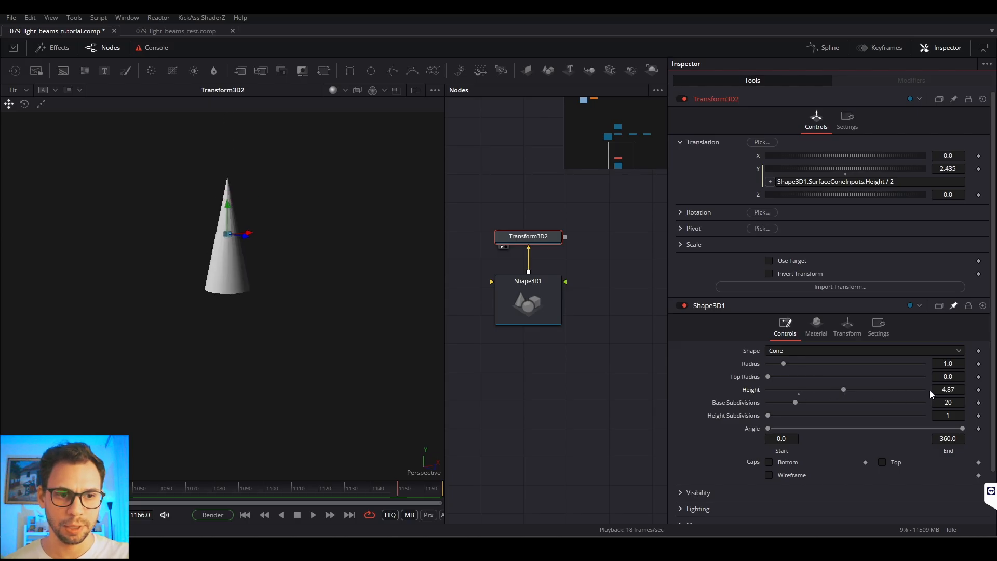
left_click(961, 390)
type("4")
key("Tab")
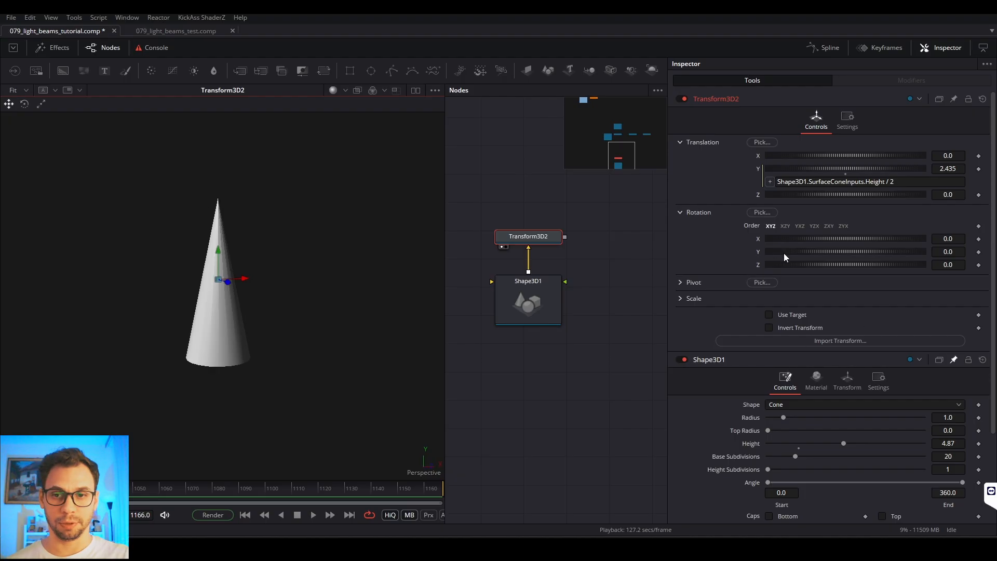
Step: Try out Transform3D2's X rotation on the cone, reset it to 0.0 and collapse the Rotation group
mouse_move(811, 239)
left_mouse_down()
mouse_move(892, 245)
mouse_move(793, 245)
mouse_move(878, 251)
mouse_move(799, 251)
mouse_move(821, 249)
left_mouse_up()
double_click(821, 248)
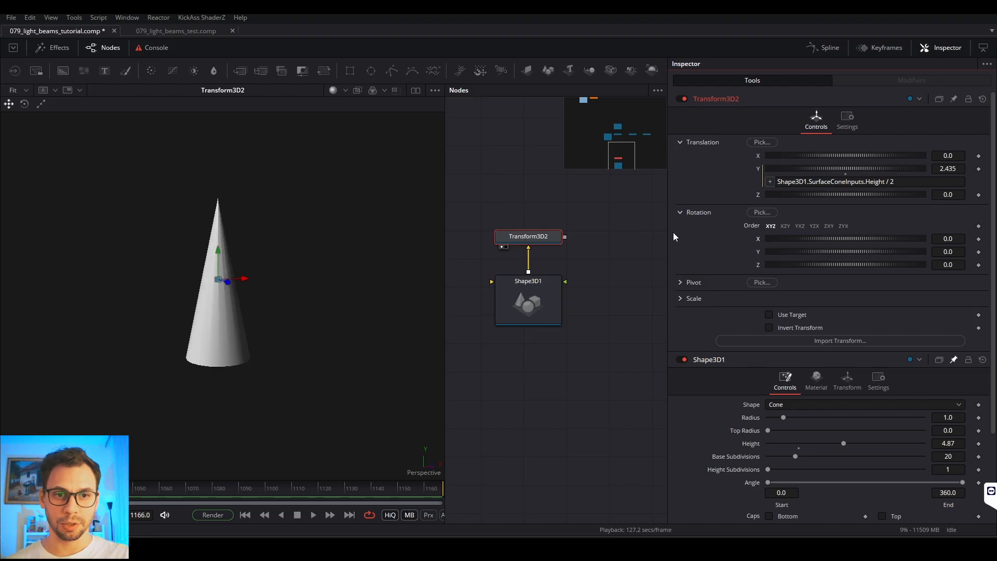
left_click(680, 213)
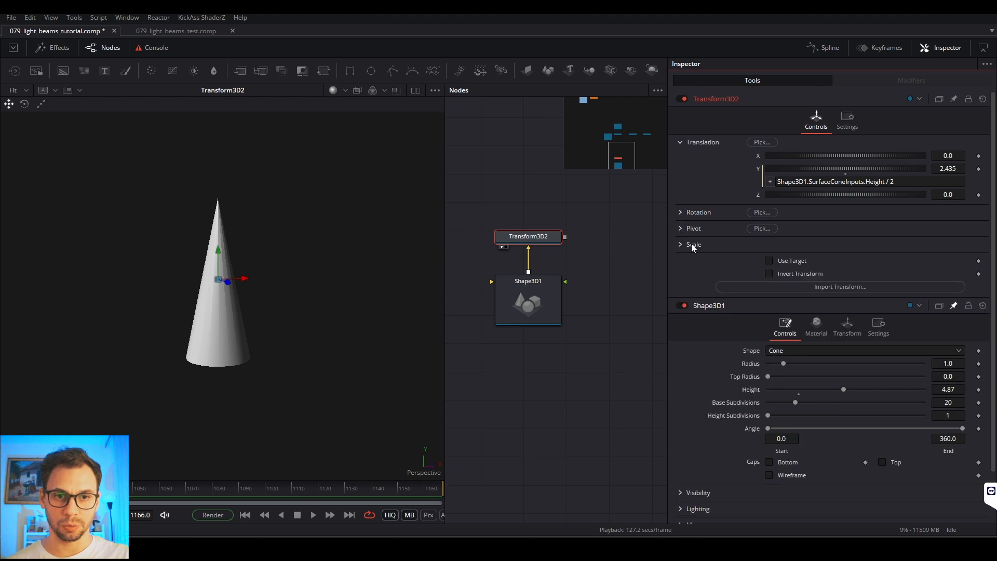
Step: Expand Transform3D2's Pivot group, narrow the Inspector slightly and add an expression to the Y pivot
left_click(678, 228)
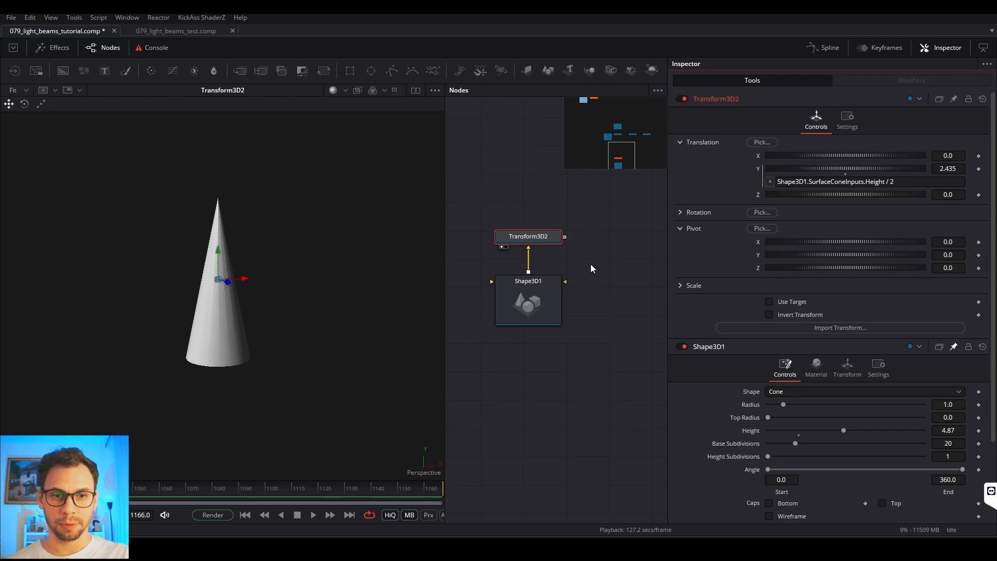
left_click_drag(665, 251, 698, 245)
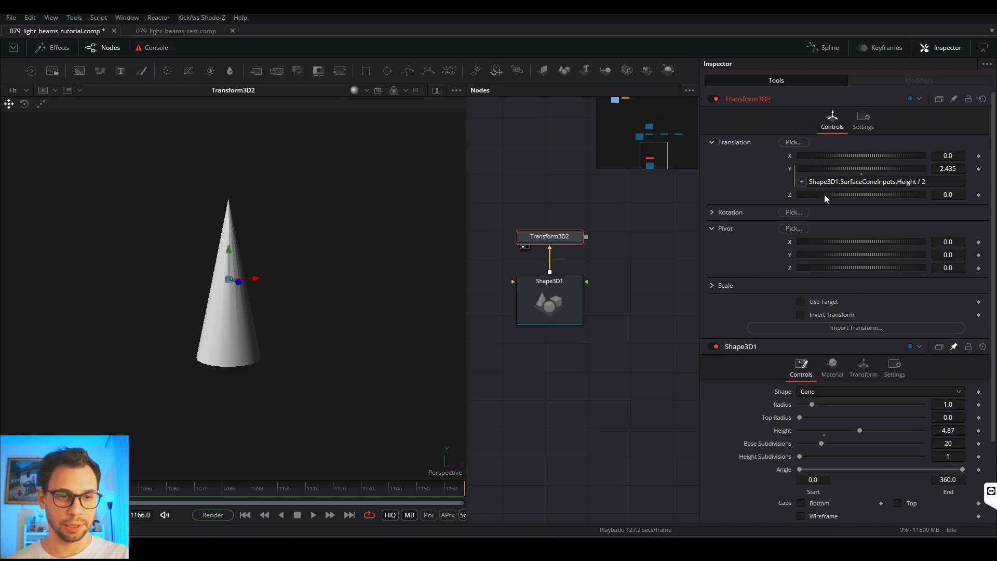
right_click(793, 254)
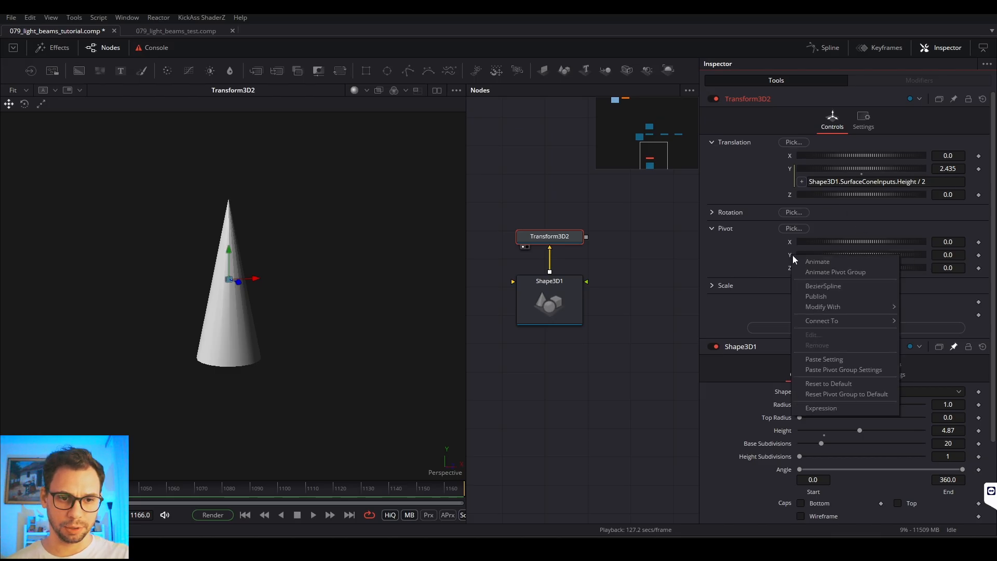
left_click(826, 410)
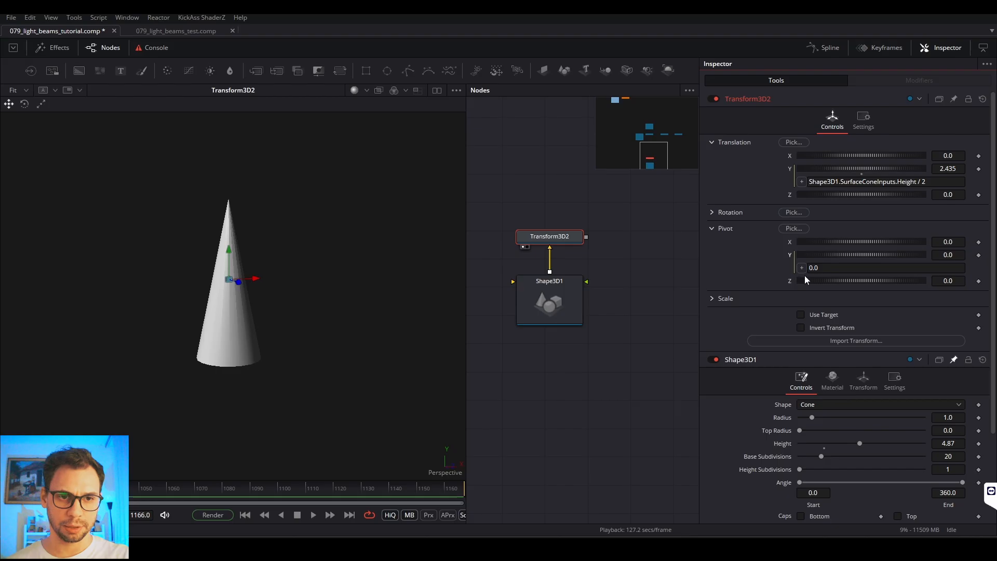
Step: Copy the Y translation expression Shape3D1.SurfaceConeInputs.Height / 2 into the Y pivot expression and apply it
left_click(826, 182)
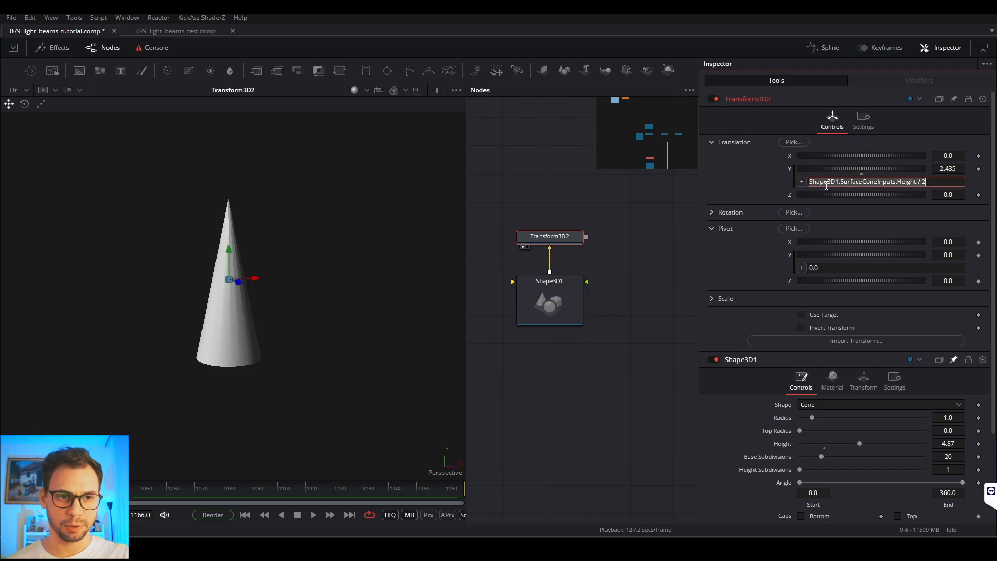
right_click(926, 186)
key("Escape")
left_click(824, 268)
double_click(824, 268)
right_click(830, 268)
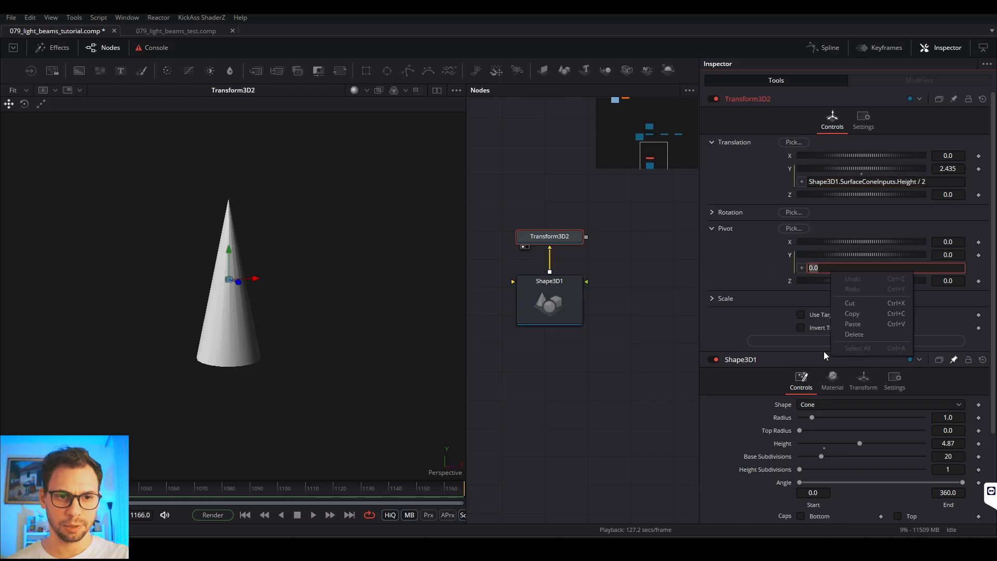
left_click(855, 325)
key("Return")
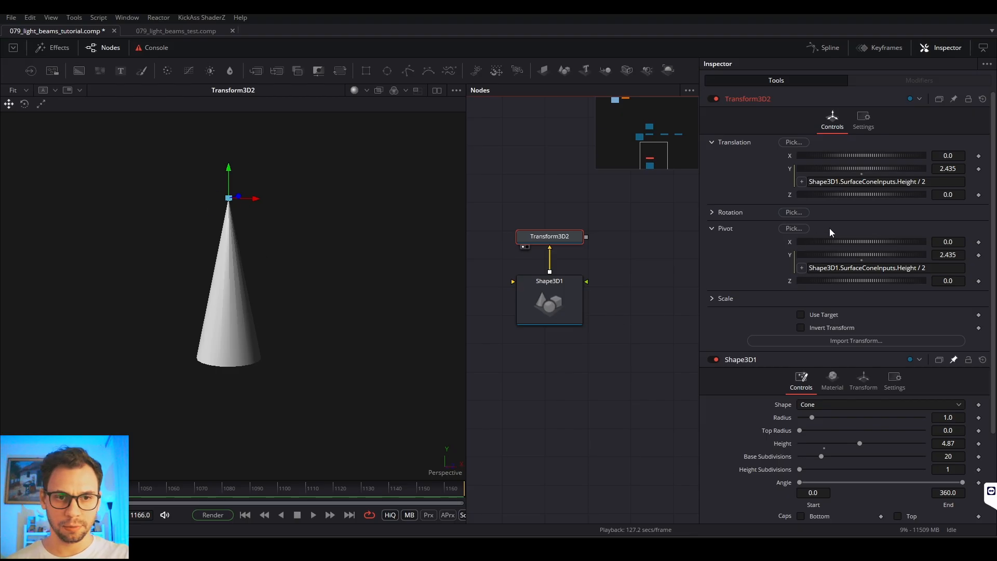
Step: Expand Transform3D2's Rotation group, try rotating the cone about its tip on X and return it to 0.0
left_click(713, 212)
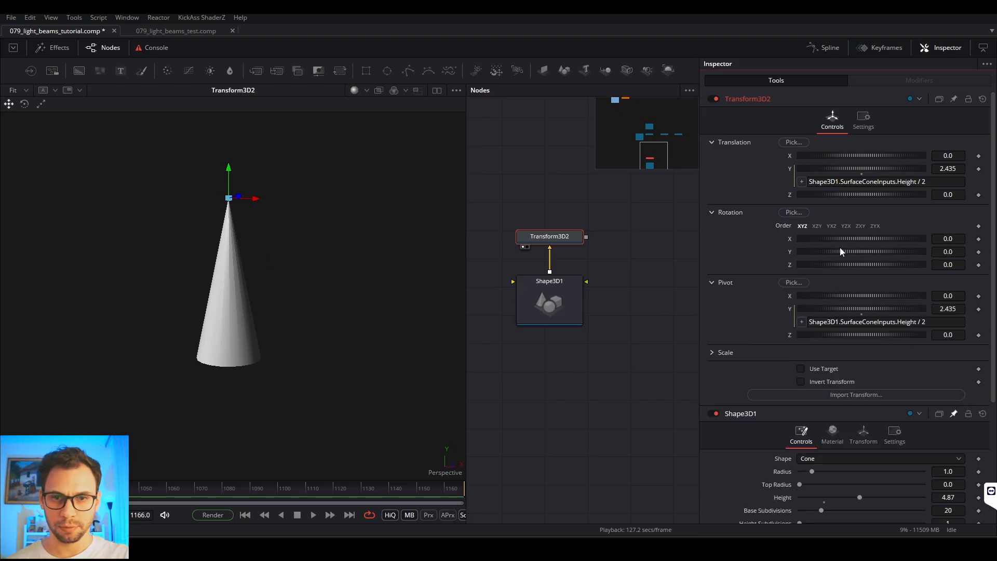
mouse_move(861, 238)
left_mouse_down()
mouse_move(838, 238)
mouse_move(870, 241)
mouse_move(811, 242)
mouse_move(853, 250)
left_mouse_up()
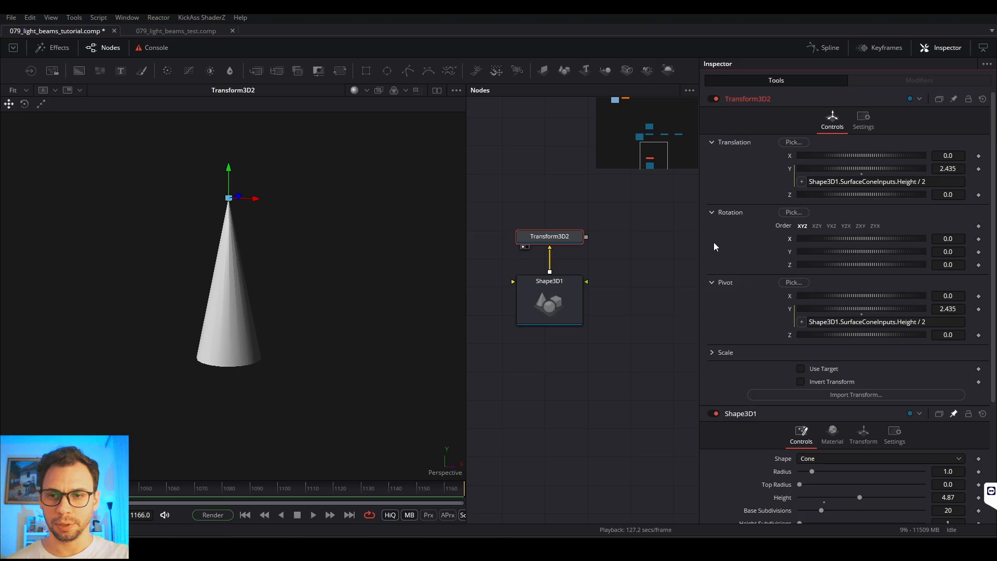
Step: Look over the Shape3D1 and Transform3D2 nodes and open Shape3D1's own transform settings
left_click(552, 302)
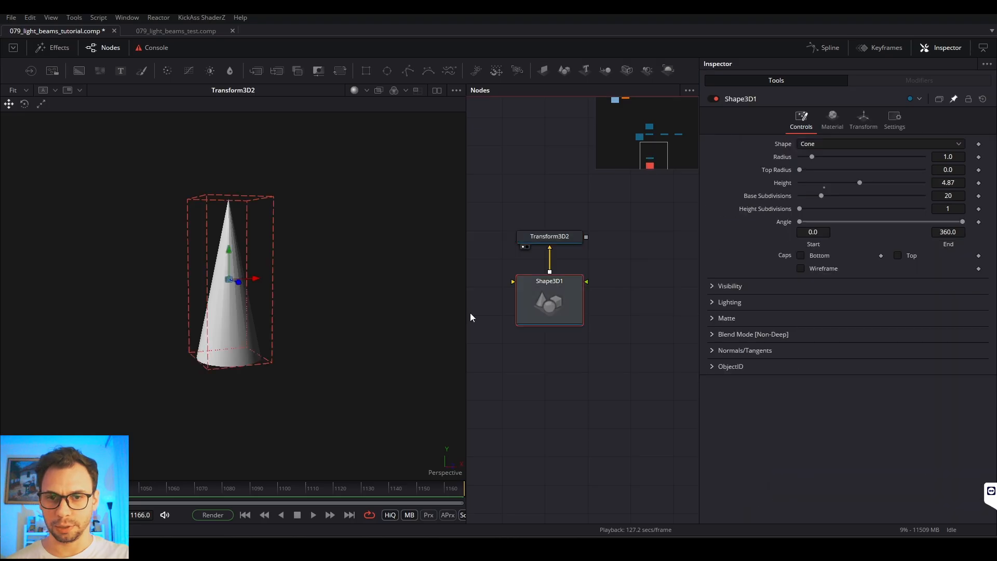
left_click(519, 242)
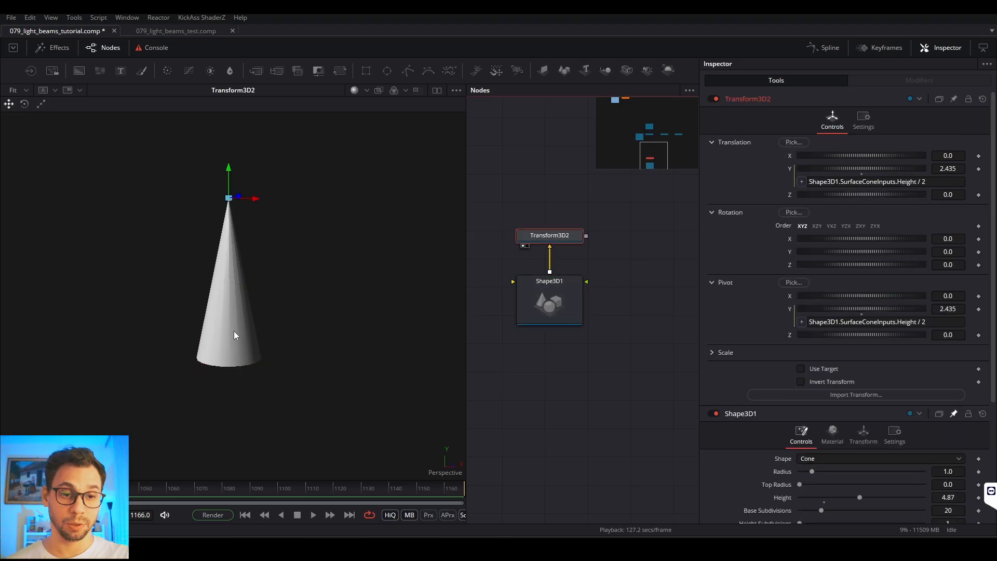
scroll(725, 424, "down", 3)
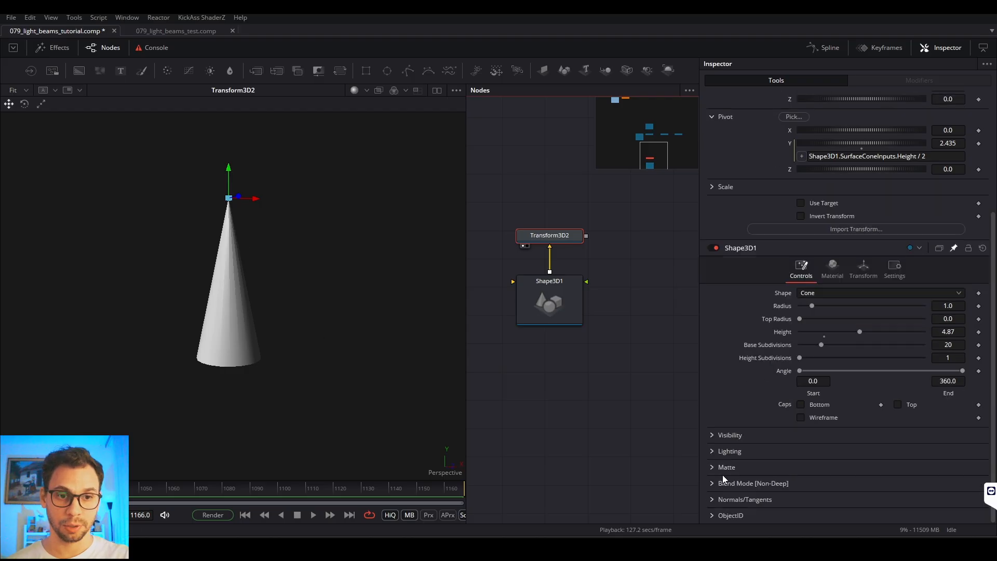
left_click(573, 308)
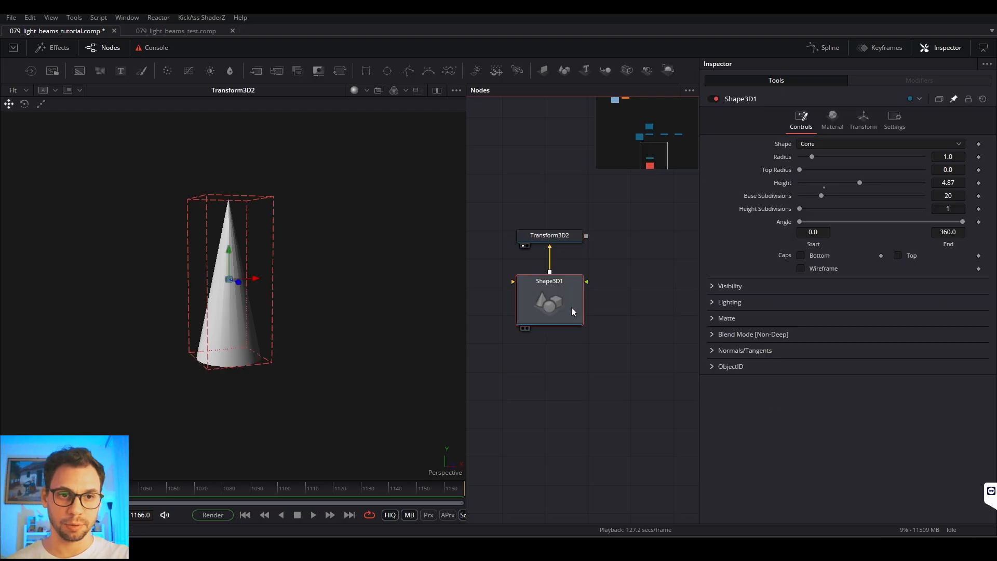
left_click(868, 126)
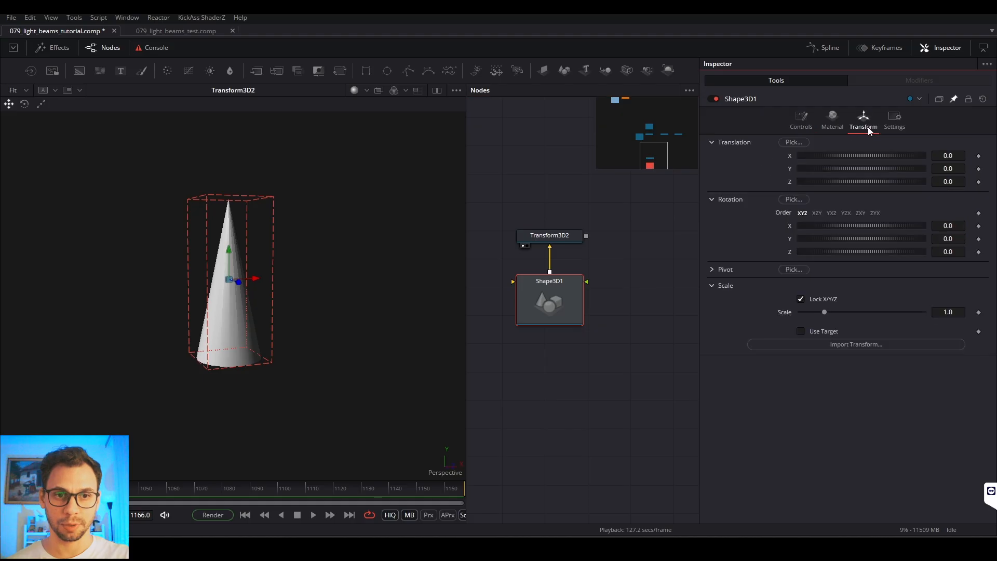
Step: Try a Y rotation of 180 on Shape3D1 and reset it to 0
left_click(941, 239)
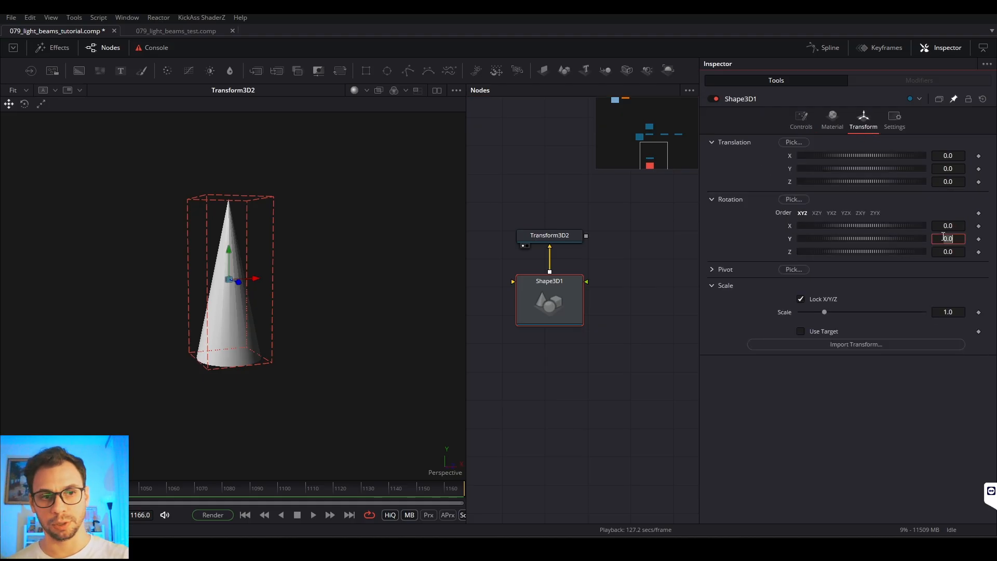
type("180")
key("Tab")
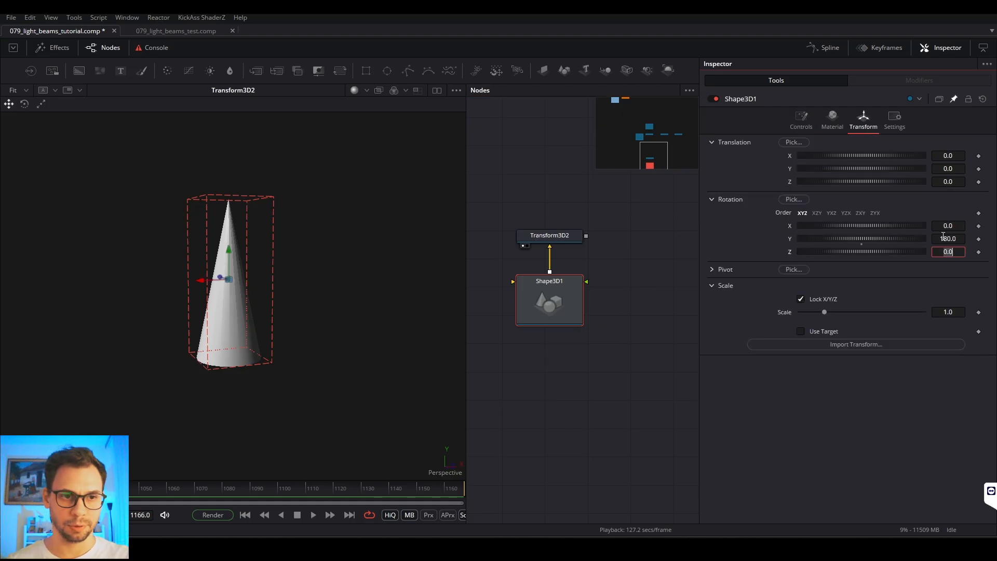
left_click(941, 237)
type("0")
key("Tab")
Step: Turn the cone upside down by setting Shape3D1's X rotation to 180
left_click(958, 226)
double_click(958, 226)
type("180")
key("Tab")
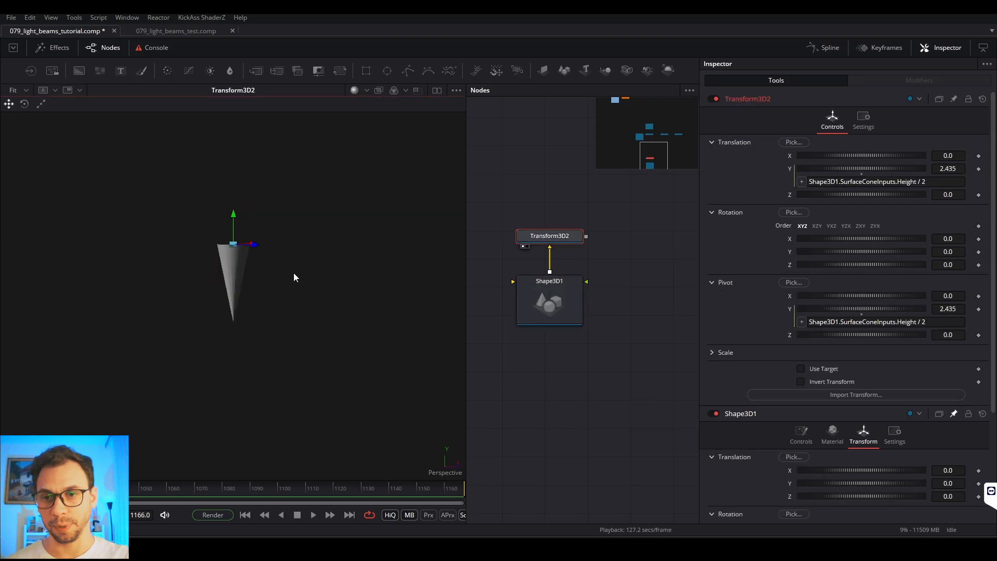
Step: Change Transform3D2's Y pivot expression to Shape3D1.SurfaceConeInputs.Height / -2 so the pivot sits at the inverted cone's tip
scroll(248, 275, "up", 5)
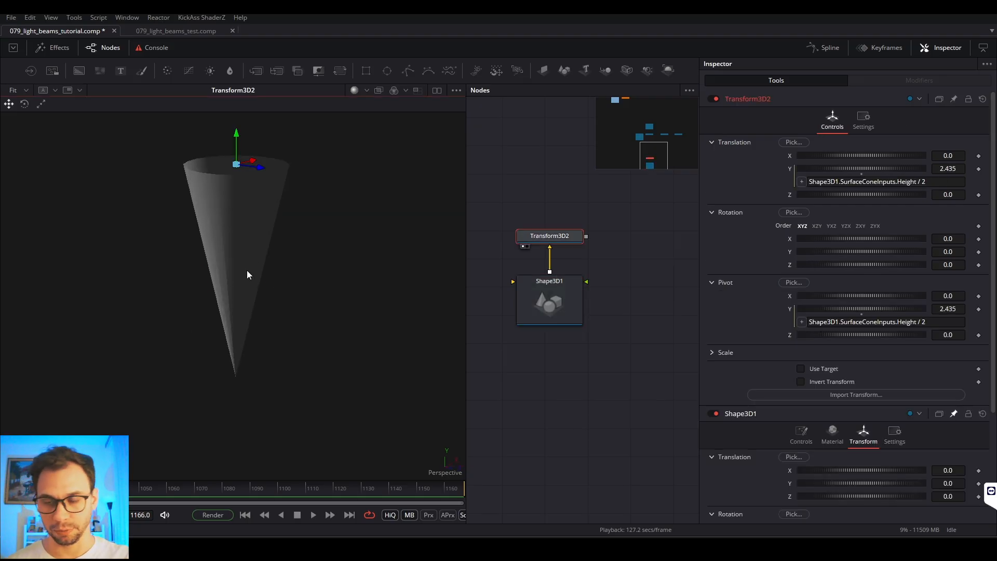
scroll(241, 263, "down", 4)
mouse_move(241, 262)
left_mouse_down()
mouse_move(298, 206)
mouse_move(245, 211)
mouse_move(231, 251)
mouse_move(241, 272)
left_mouse_up()
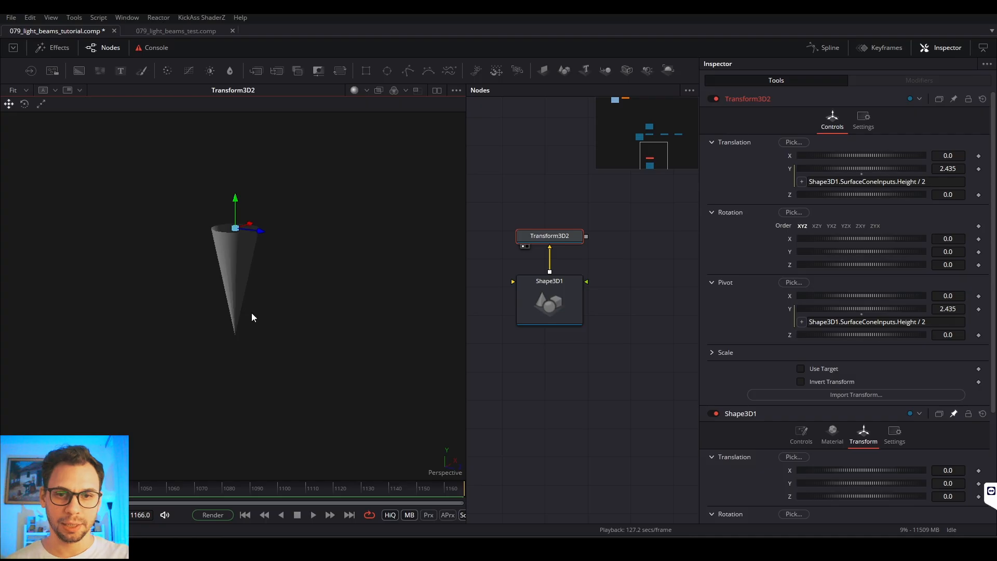
left_click(935, 321)
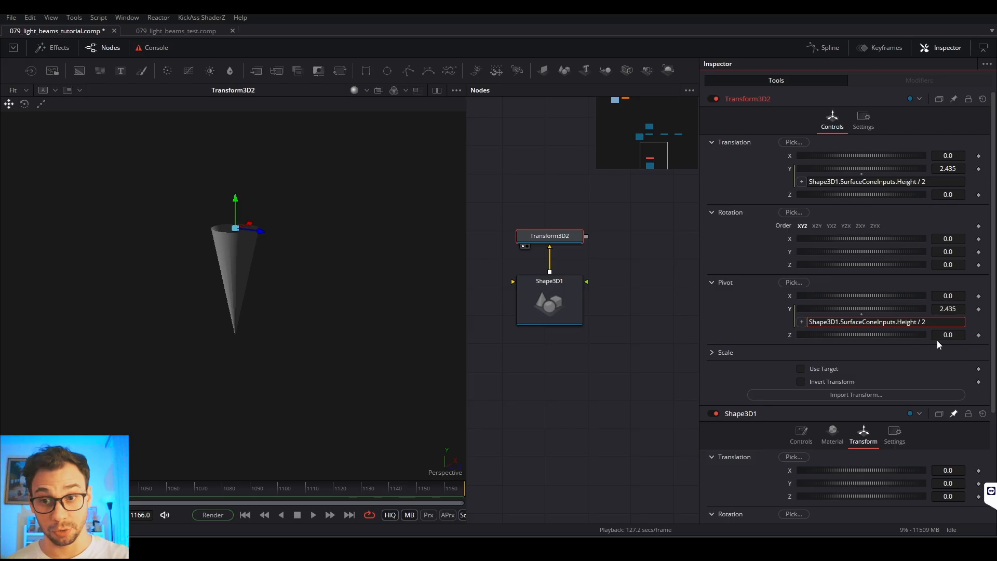
key("Tab")
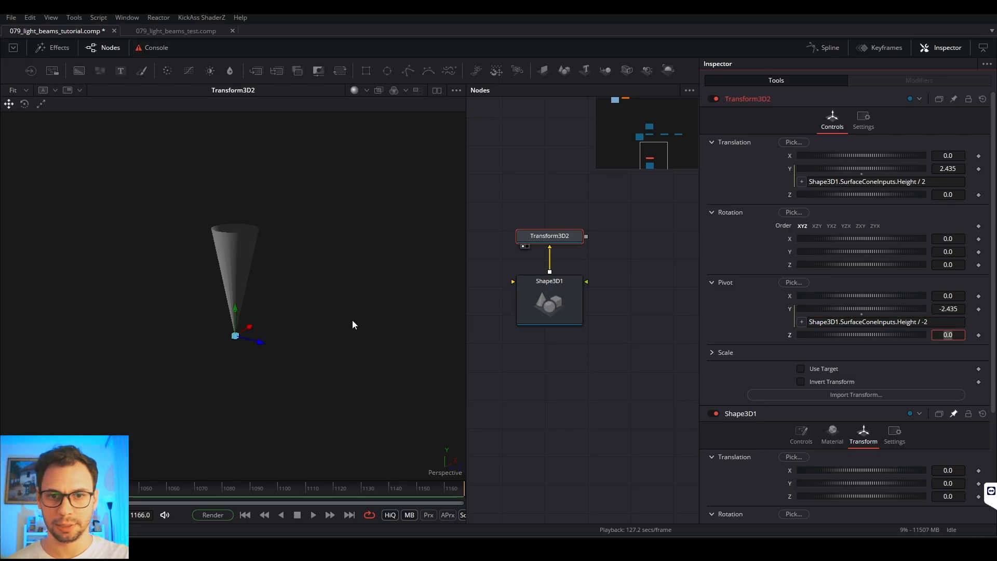
left_click_drag(352, 321, 342, 297)
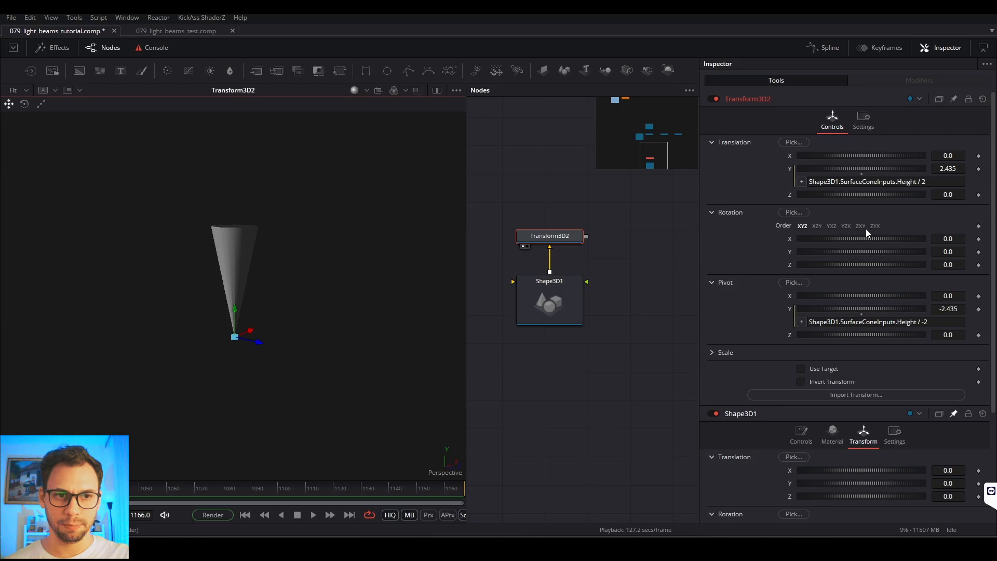
Step: Narrow the Inspector and add a Merge 3D node below the tracked camera's node chain
left_click_drag(705, 239, 786, 237)
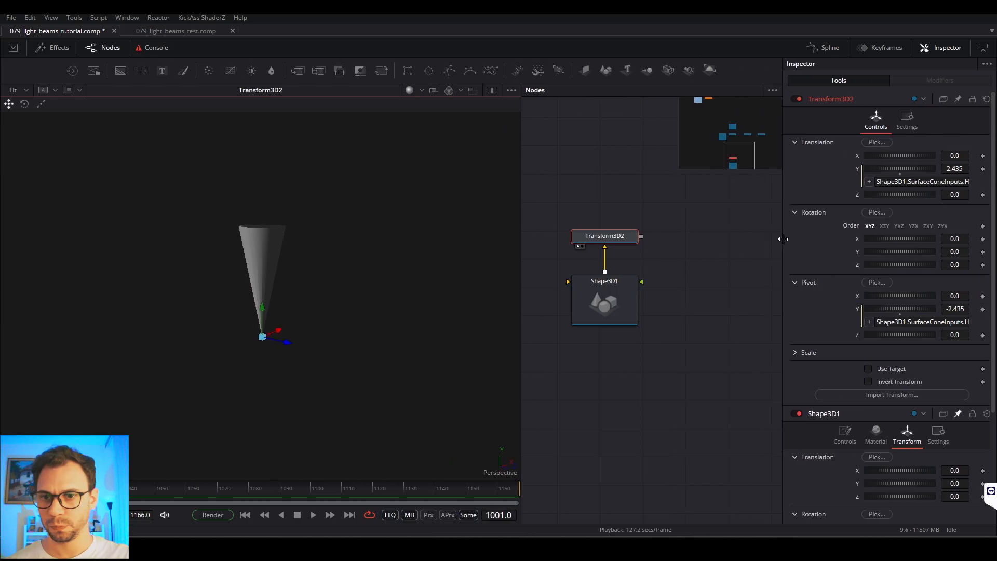
left_click_drag(312, 301, 341, 340)
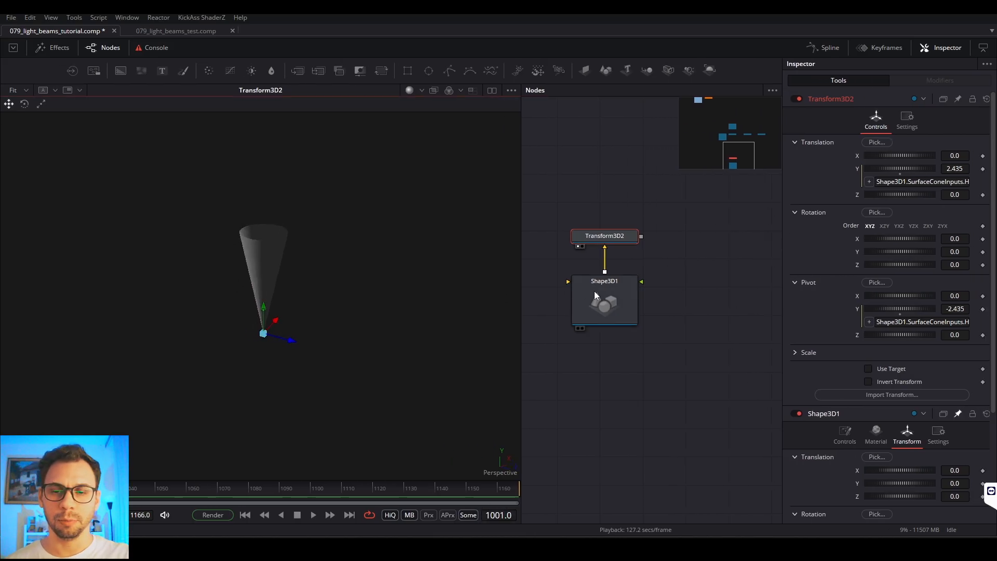
scroll(691, 397, "down", 3)
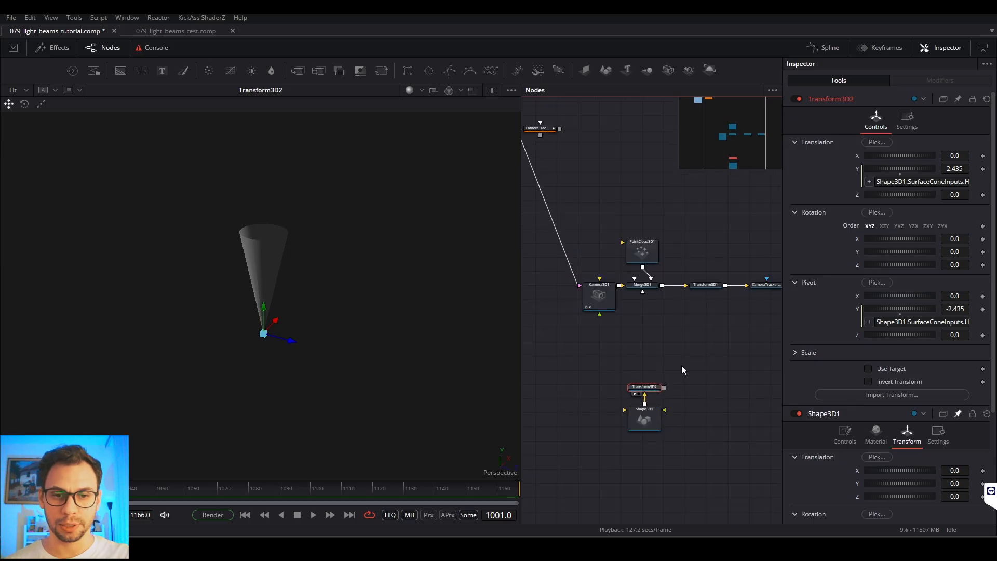
scroll(679, 374, "down", 1)
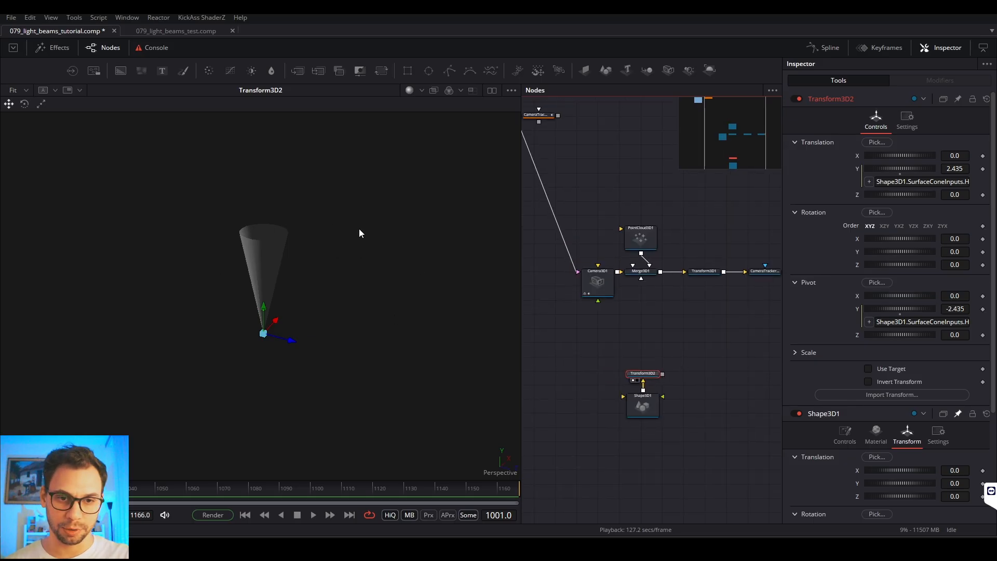
scroll(692, 358, "down", 2)
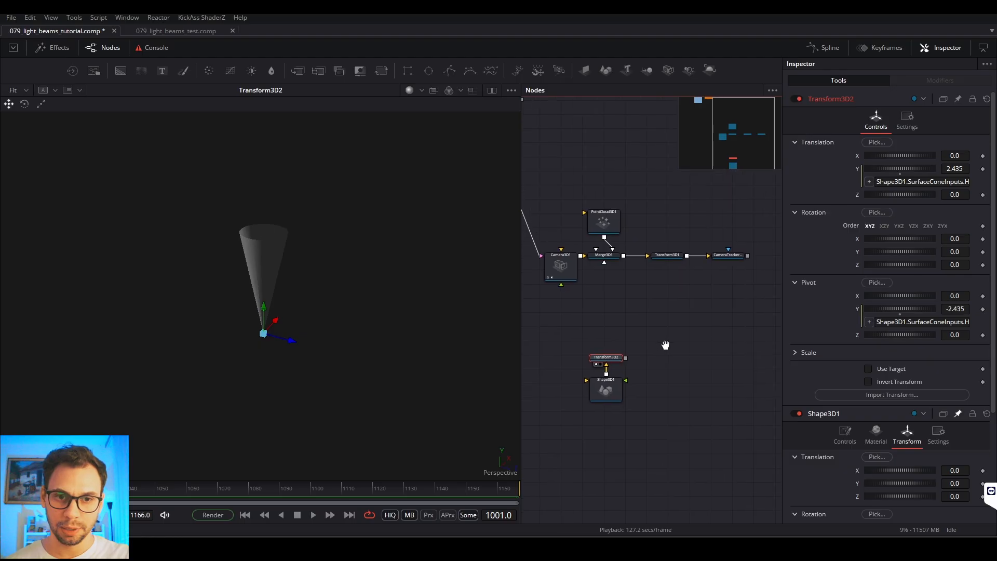
left_click(666, 310)
key("shift+space")
type("3x")
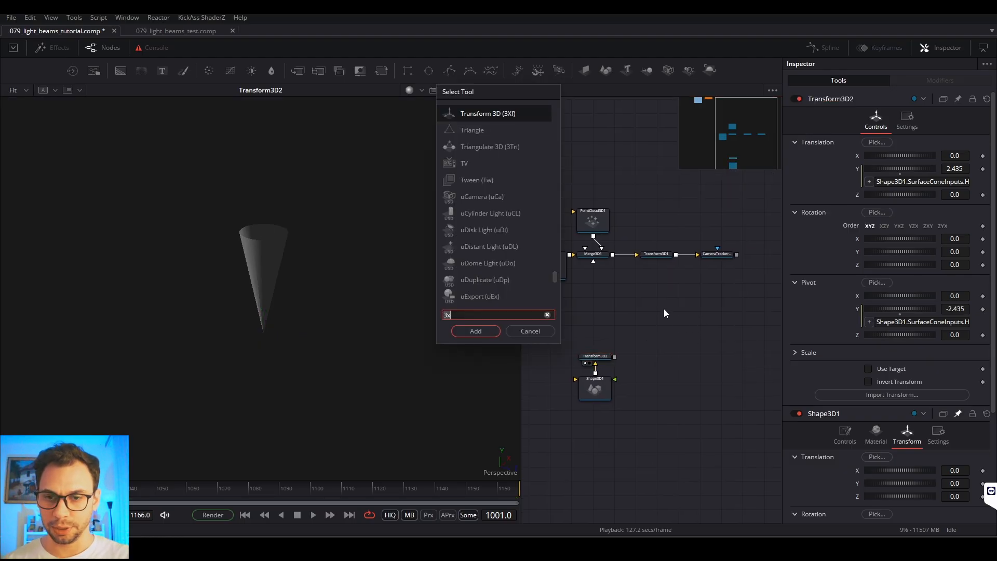
key("BackSpace")
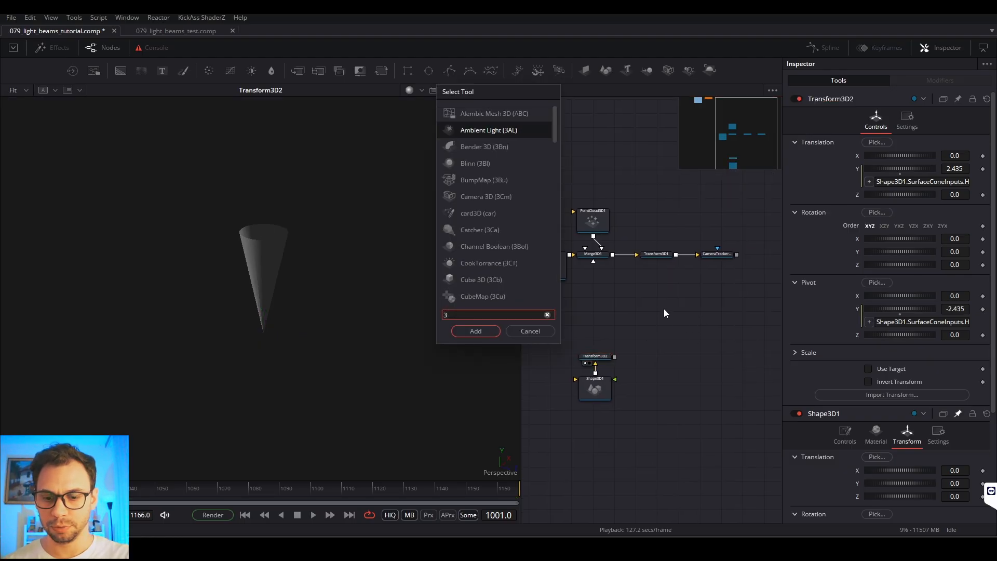
type("mg")
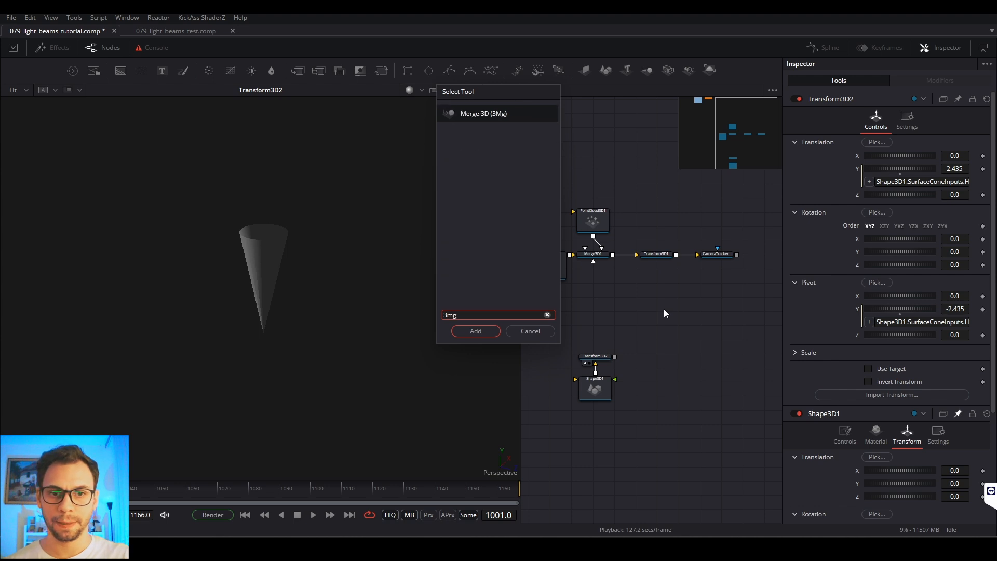
key("Return")
Step: Insert the new Merge 3D between Transform3D1 and the camera tracker renderer, and connect Transform3D2 to it
left_click_drag(672, 279, 740, 251)
left_click_drag(557, 307, 603, 253)
left_click_drag(603, 301, 724, 270)
left_click_drag(653, 303, 731, 283)
left_click_drag(731, 319, 658, 373)
left_click(689, 309)
Step: View Merge3D2 in 3D, load CameraTracker1_Renderer in the viewer and play back the cone over the footage
left_click_drag(682, 310, 179, 301)
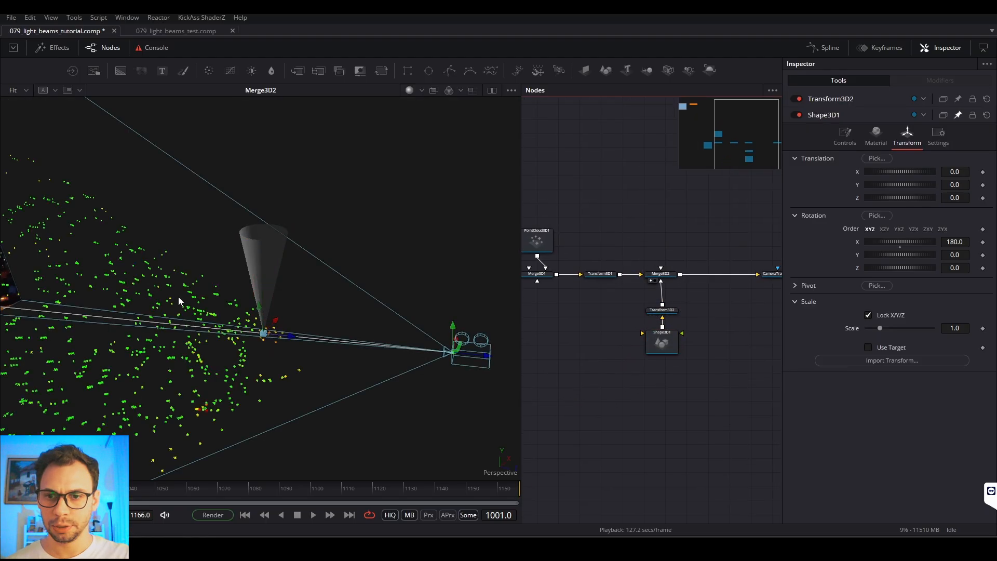
left_click_drag(375, 305, 263, 369)
left_click_drag(778, 283, 244, 308)
key("space")
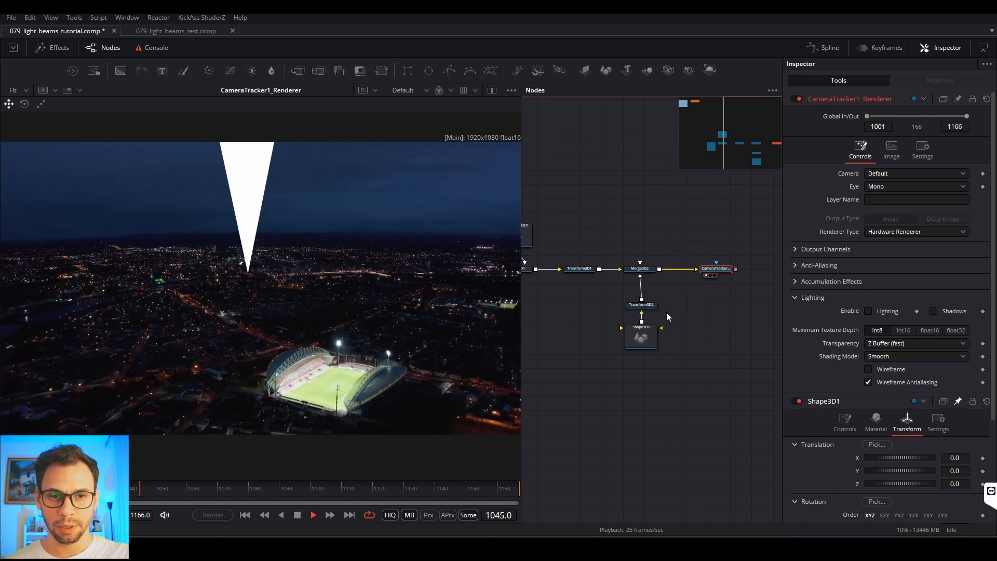
key("space")
Step: Select PointCloud3D1, load Merge3D1 in the viewer and examine the point cloud around the stadium
left_click_drag(591, 307, 680, 310)
left_click_drag(583, 288, 554, 288)
left_click(628, 247)
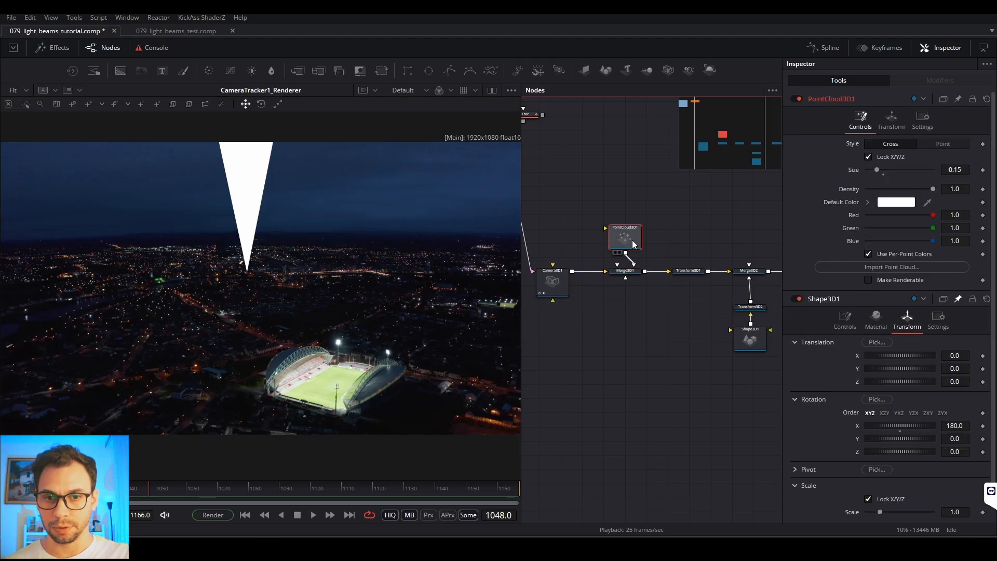
left_click(615, 276)
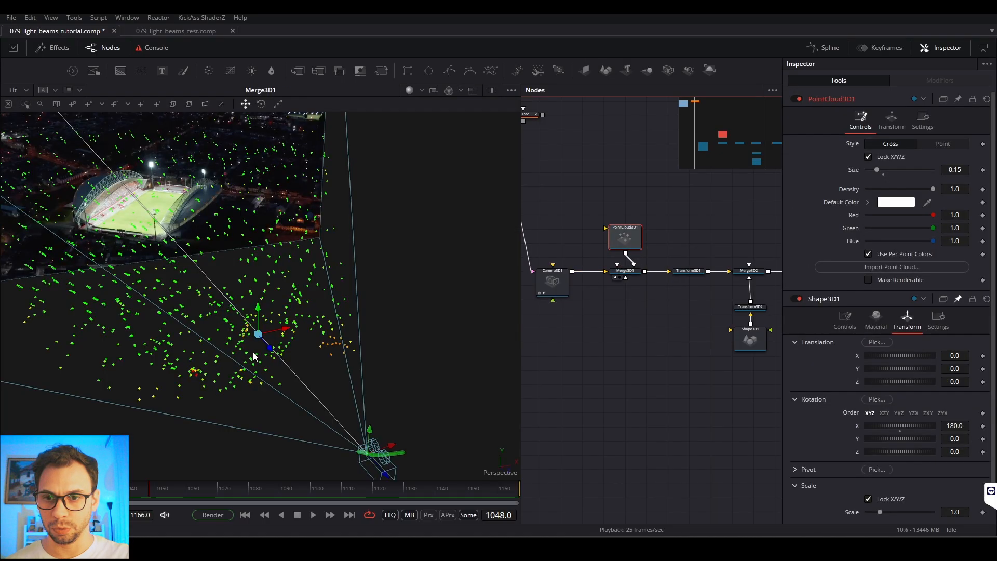
left_click_drag(316, 359, 236, 375)
scroll(298, 346, "up", 5)
left_click_drag(287, 346, 310, 380)
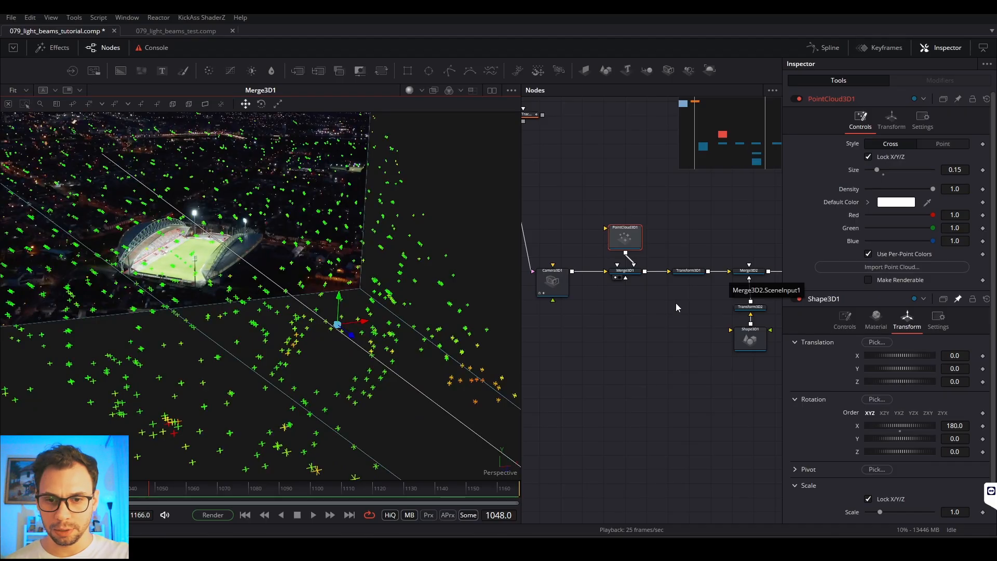
Step: Select Merge3D1 and switch the 3D viewer from Perspective to Camera3D1
left_click(633, 272)
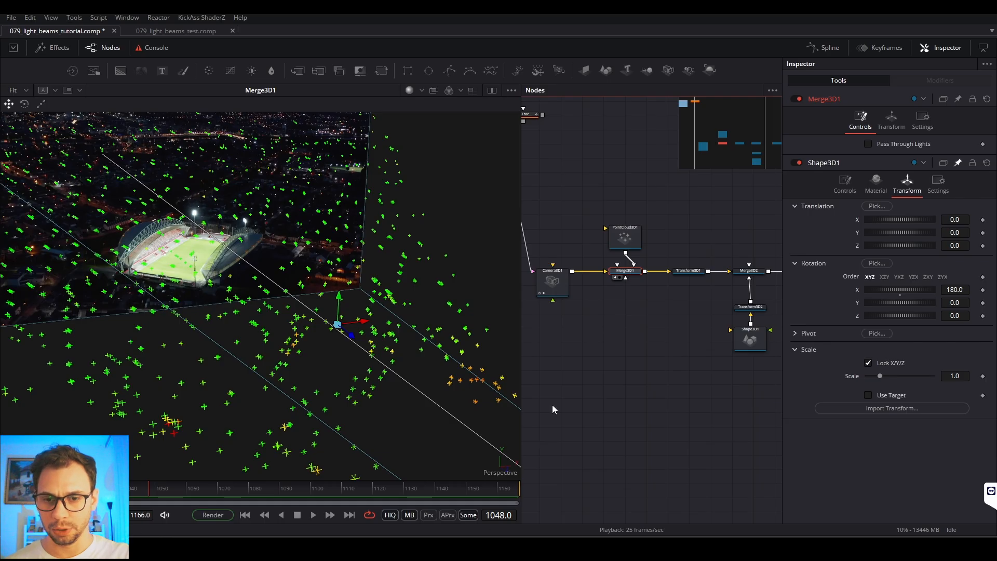
right_click(506, 476)
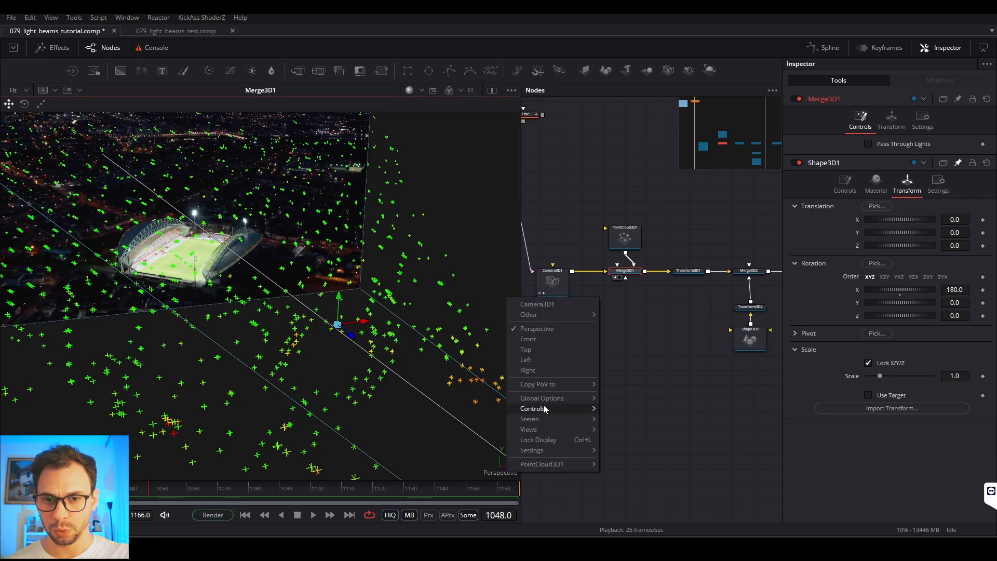
left_click(540, 304)
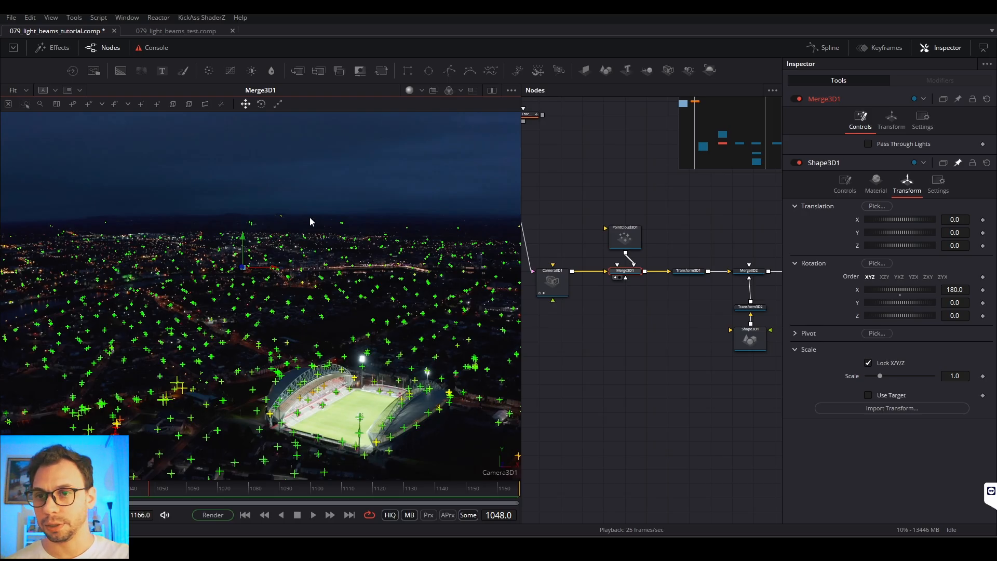
Step: Place cubes on point-cloud points around the stadium and delete the surplus cube auto_475
left_click(176, 103)
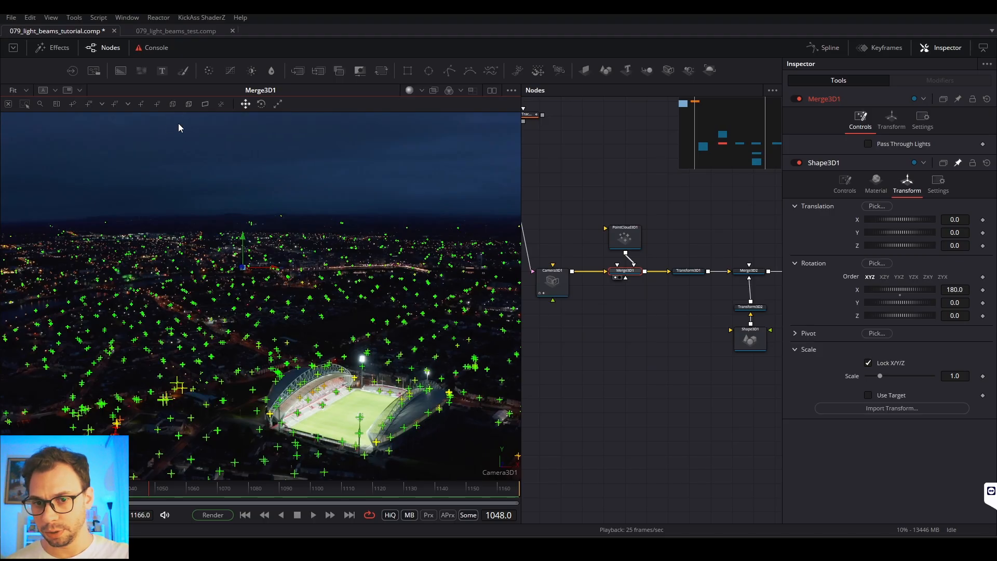
left_click_drag(577, 323, 549, 393)
left_click_drag(588, 415, 556, 416)
left_click(574, 351)
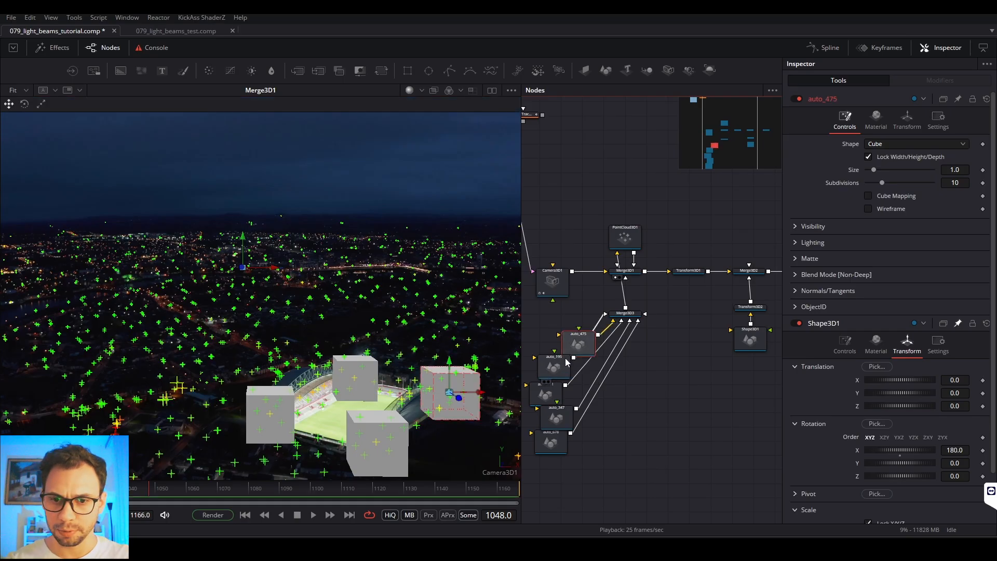
key("Delete")
Step: Arrange the four cube nodes in a column beside Merge3D3 below the main chain, and move PointCloud3D1 farther above Merge3D1
left_click_drag(642, 370, 547, 448)
left_click_drag(554, 364, 596, 385)
left_click(635, 338)
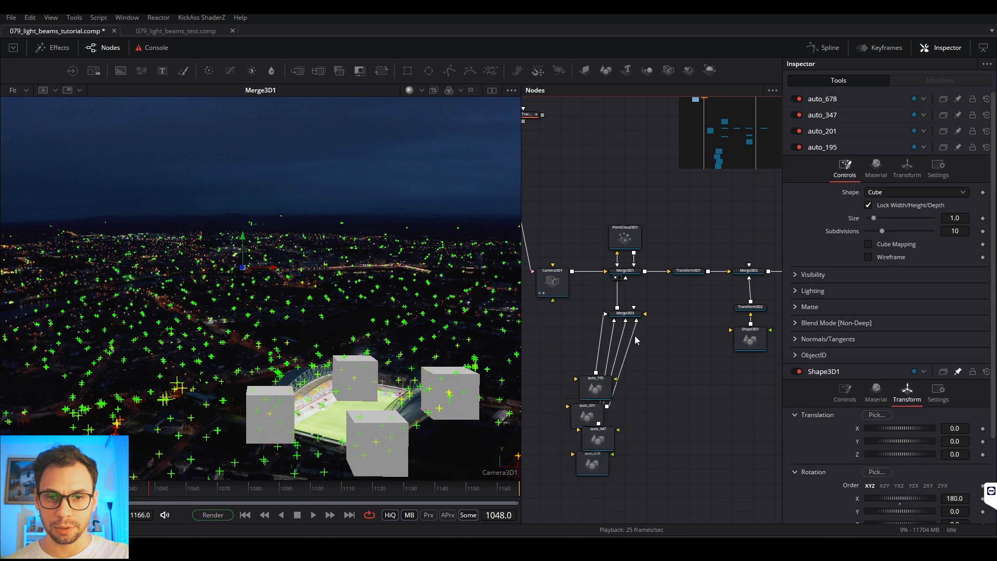
left_click_drag(625, 313, 652, 378)
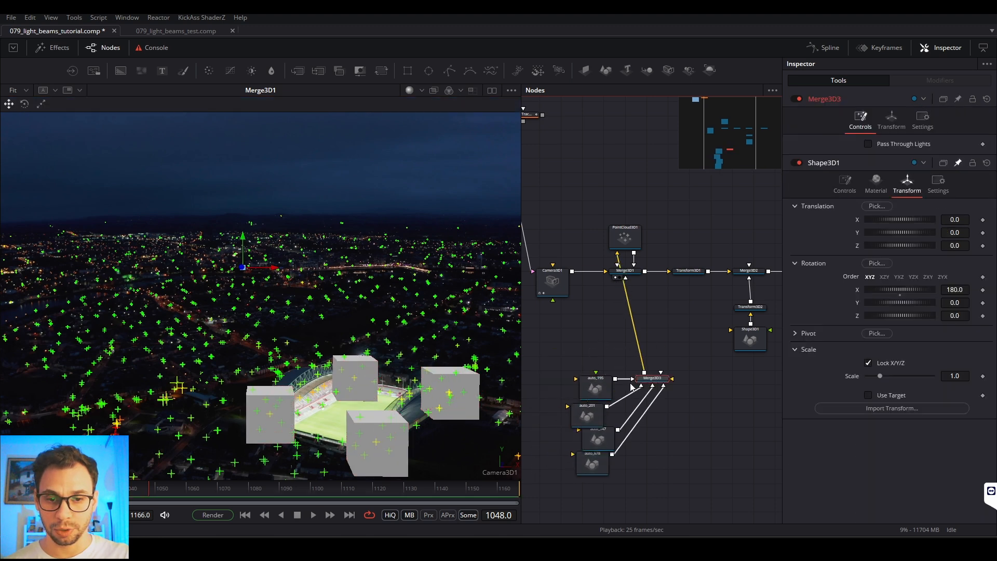
left_click_drag(599, 418, 605, 442)
left_click_drag(593, 468, 597, 472)
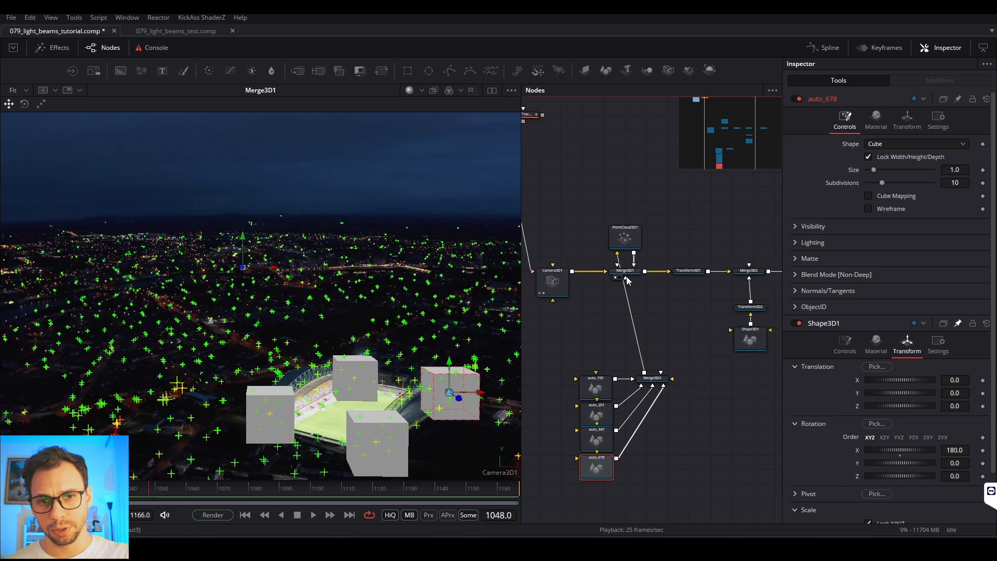
left_click_drag(625, 242, 634, 277)
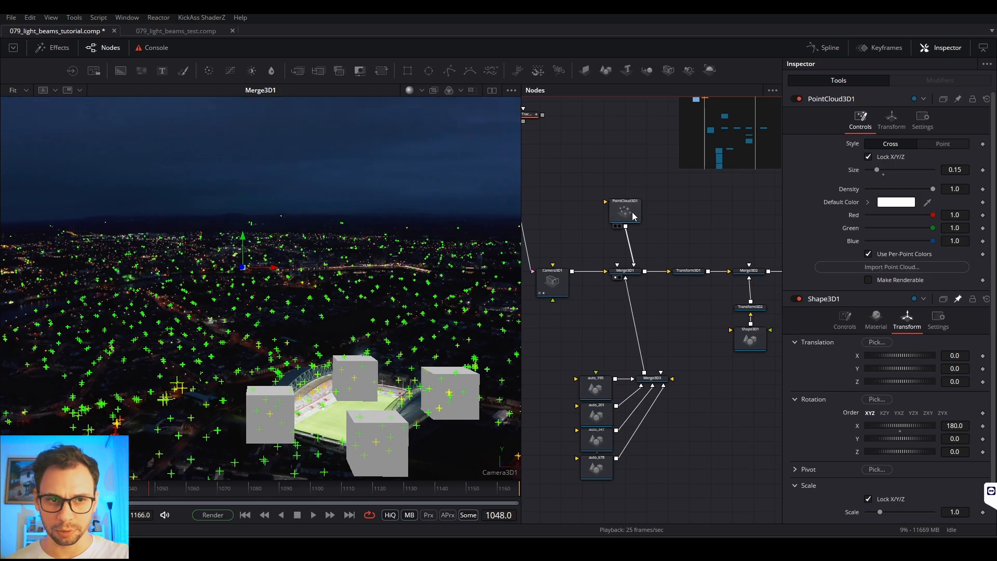
Step: Disable PointCloud3D1, then select Merge3D1 and scrub to frame 1127 to check how the cubes track
left_click(798, 99)
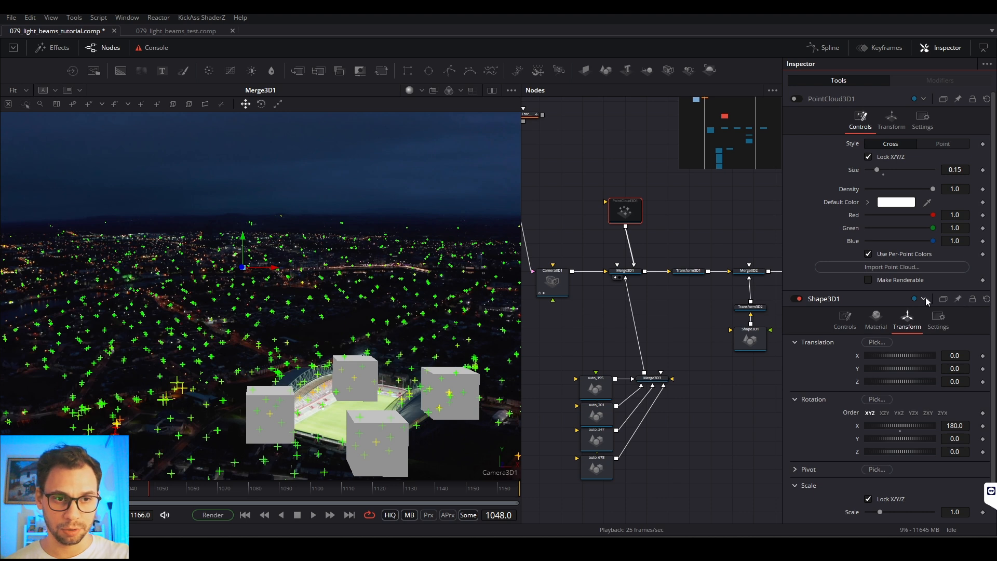
left_click(750, 225)
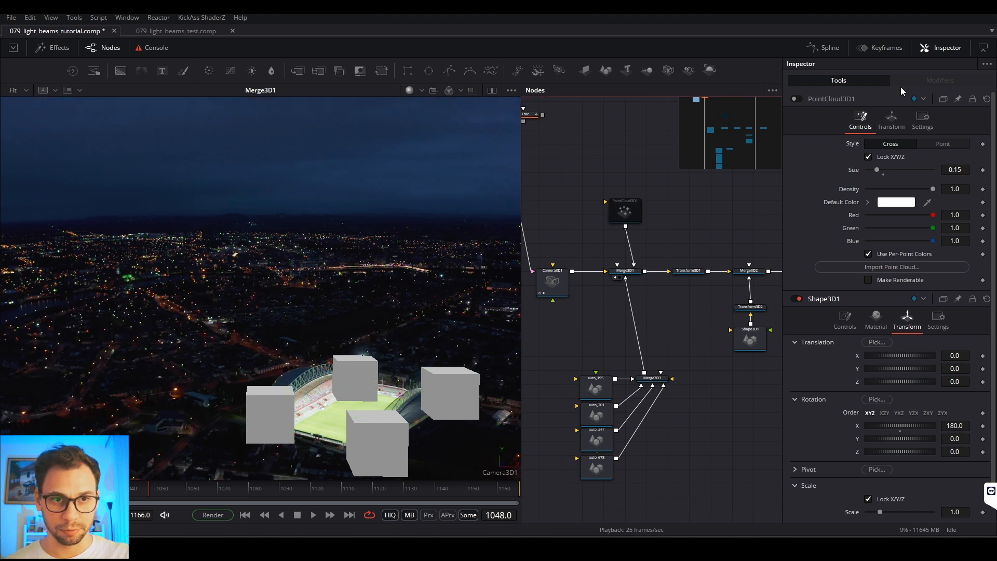
left_click(631, 271)
left_click(675, 238)
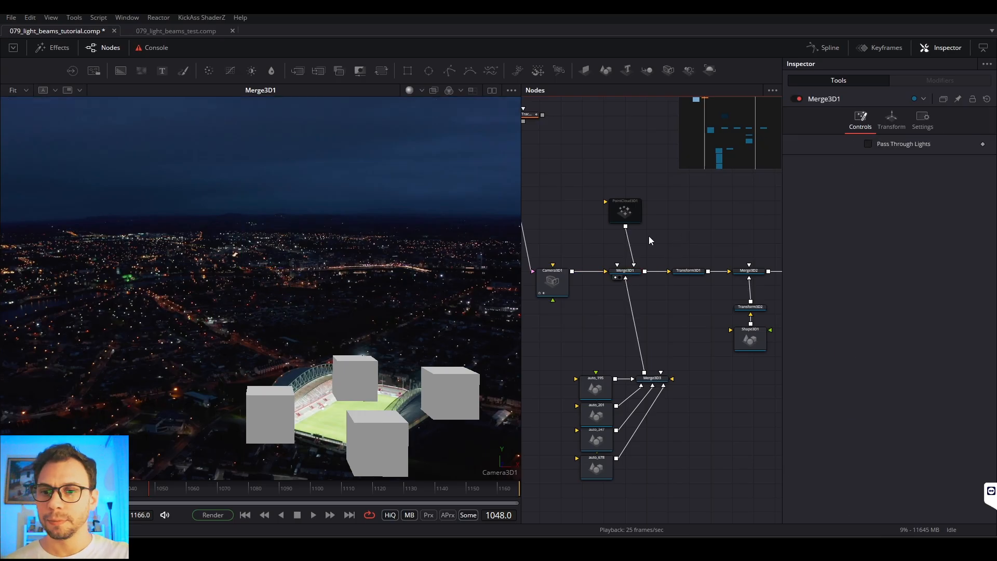
left_click_drag(201, 493, 395, 496)
Step: Load Merge3D2 in the viewer and switch the 3D view from Camera3D1 to Perspective
left_click_drag(669, 412, 560, 338)
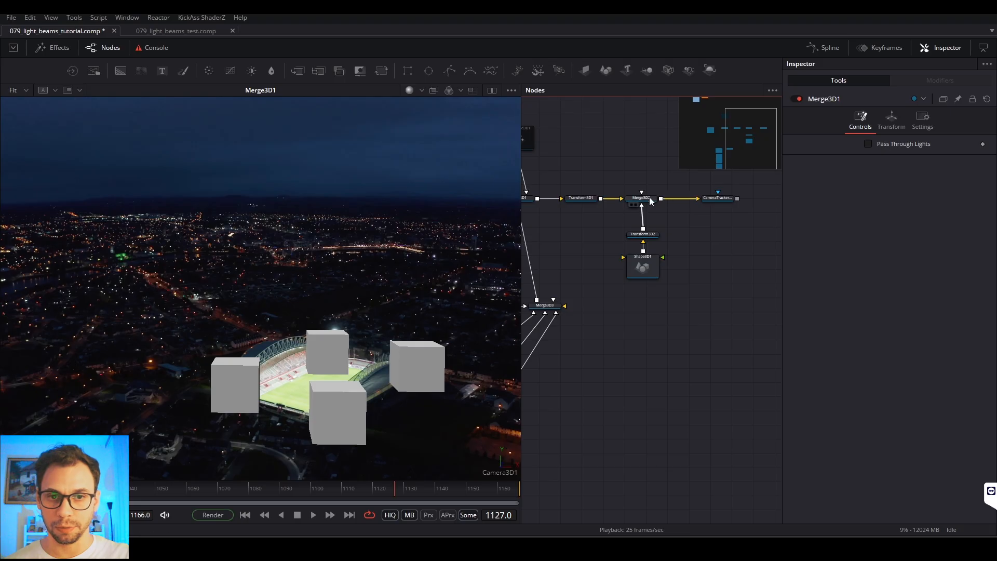
left_click_drag(649, 202, 416, 266)
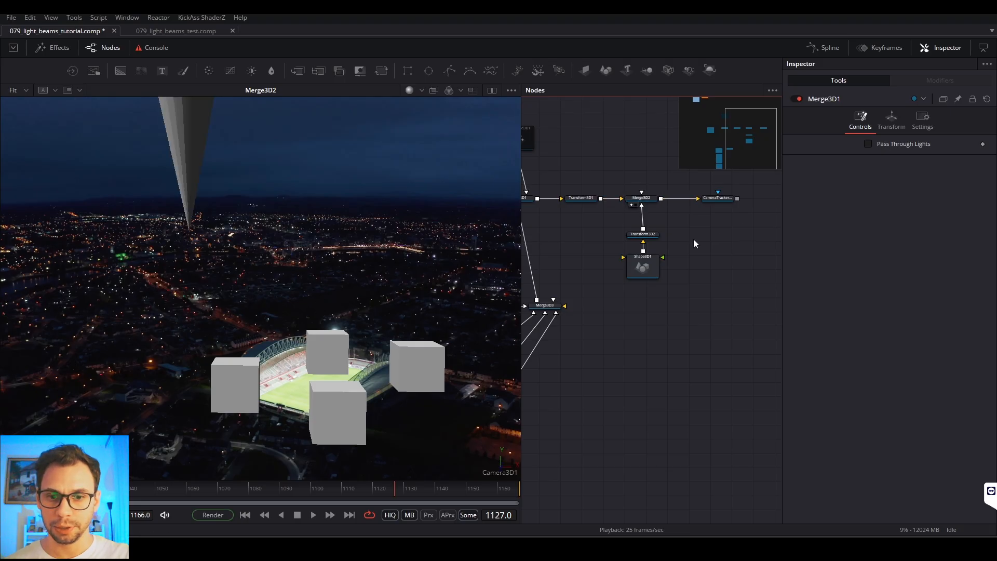
right_click(508, 469)
right_click(495, 474)
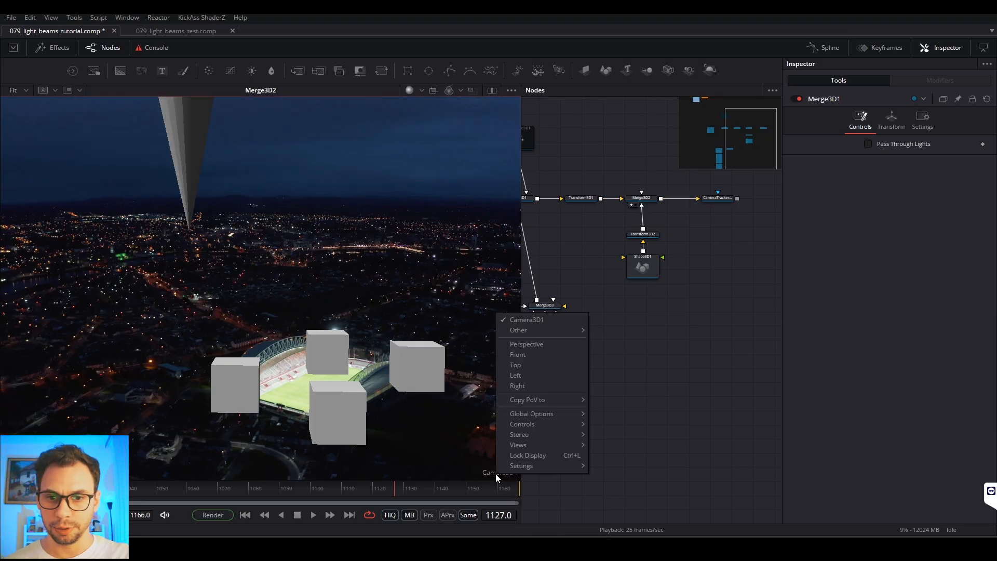
left_click(531, 343)
Step: Try to move the Shape3D1 cone directly among the cubes, and undo the moves
left_click_drag(402, 318, 369, 332)
left_click(349, 180)
left_click_drag(342, 196, 264, 155)
left_click_drag(270, 166, 384, 191)
left_click_drag(318, 183, 317, 280)
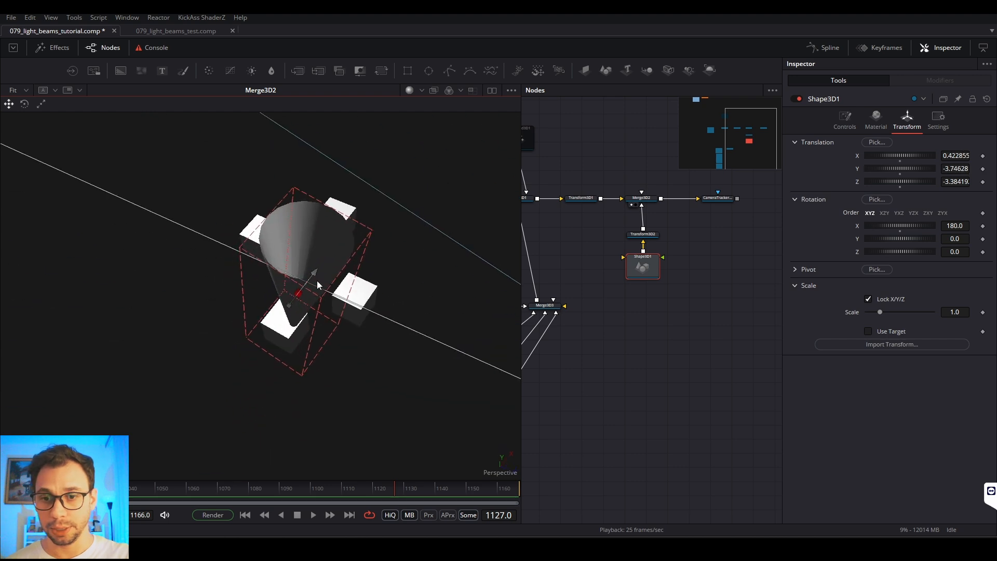
key("ctrl+z")
key("ctrl+z")
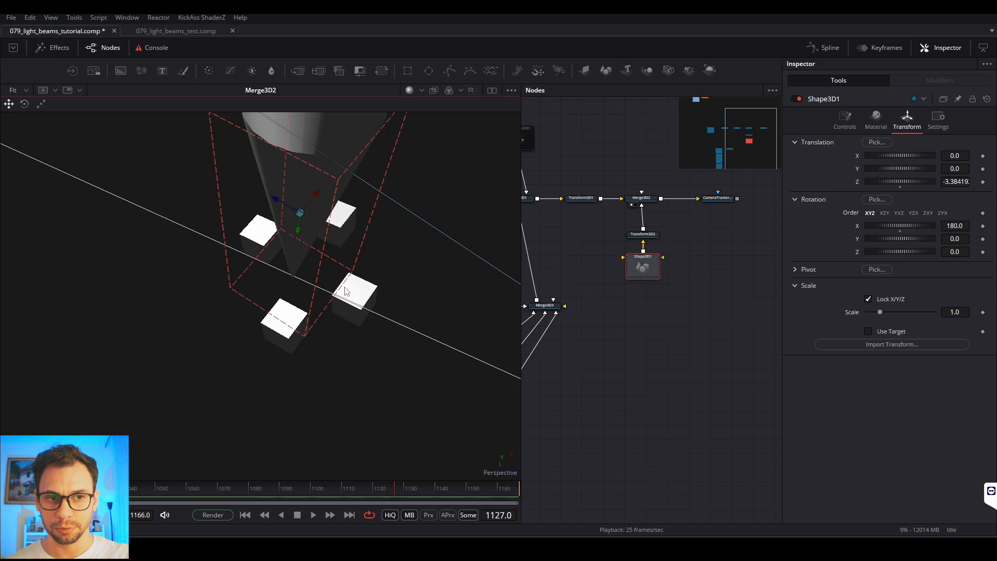
key("ctrl+z")
key("ctrl+z")
scroll(338, 295, "down", 3)
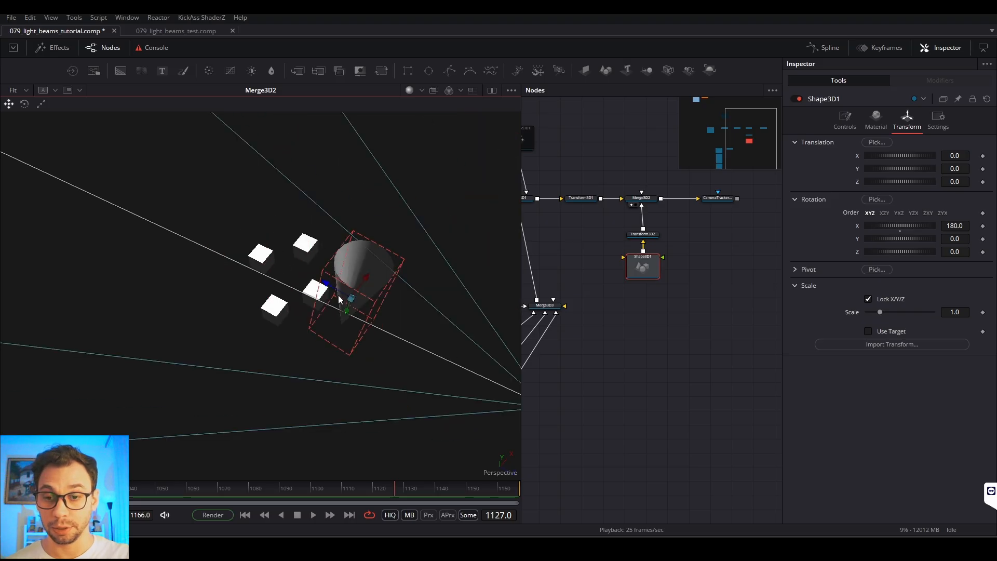
Step: Move Transform3D2 and Shape3D1 lower beneath Merge3D2, and load Transform3D2 in the viewer to inspect the cone
left_click_drag(304, 313, 397, 294)
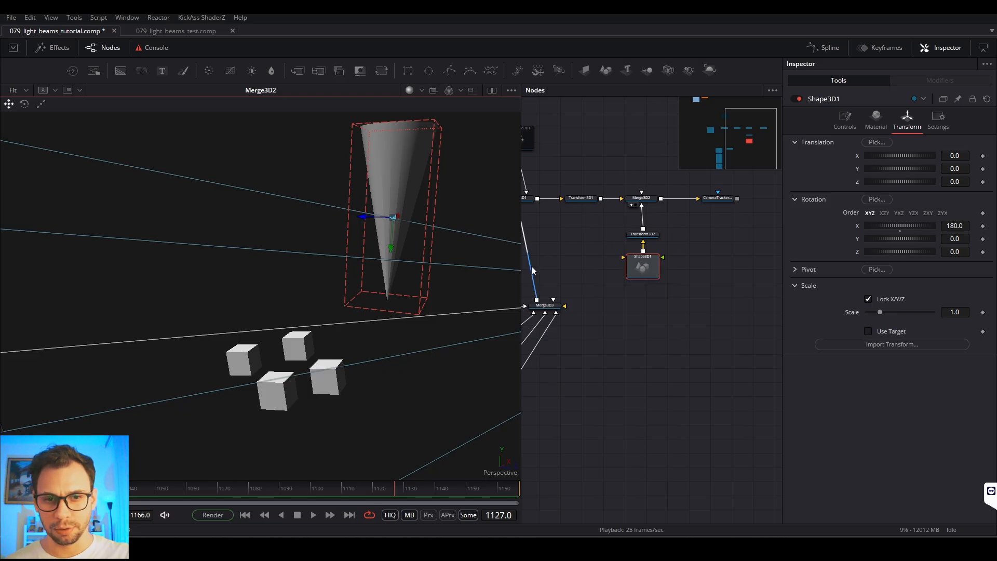
left_click_drag(677, 228, 660, 286)
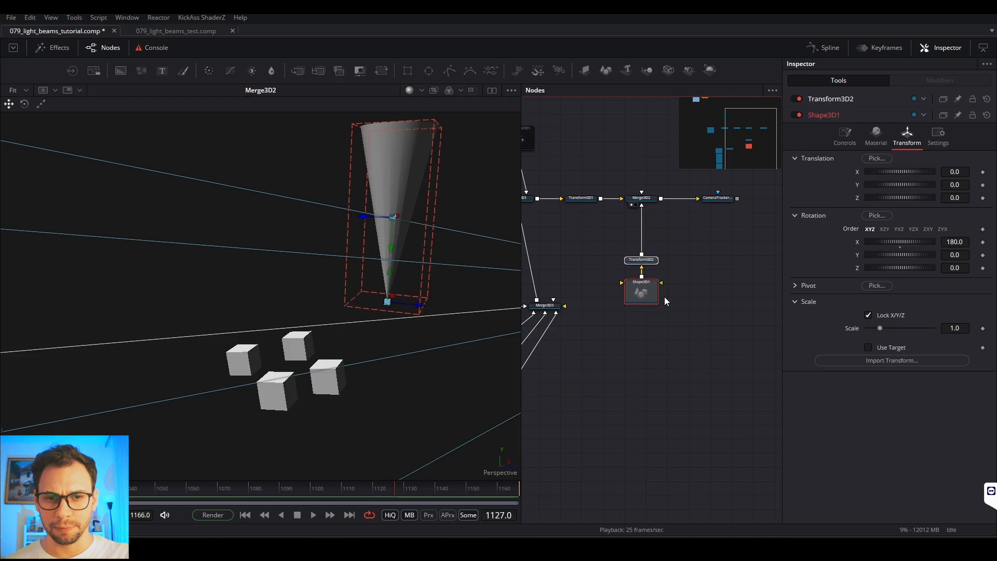
left_click(680, 276)
key("1")
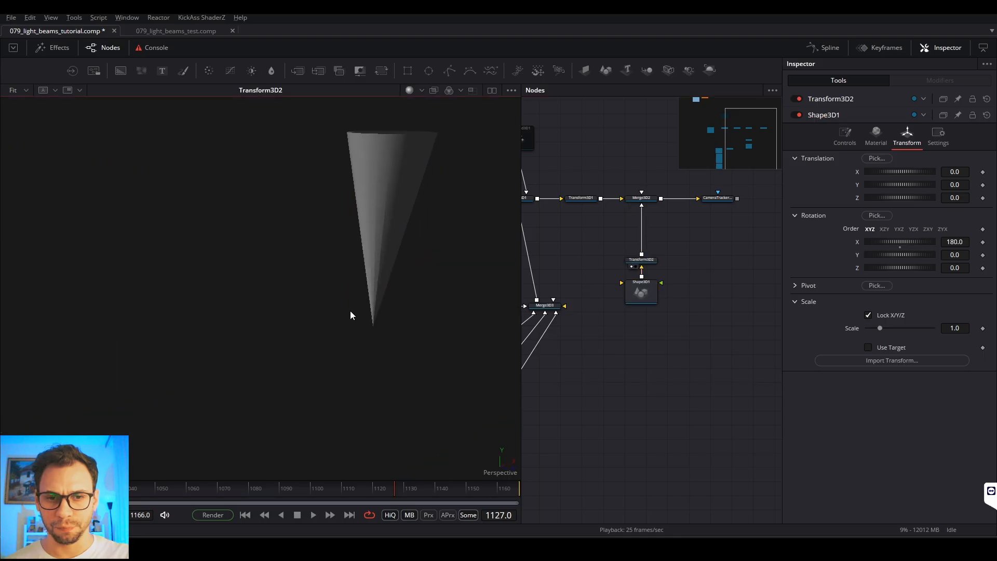
left_click_drag(696, 252, 651, 291)
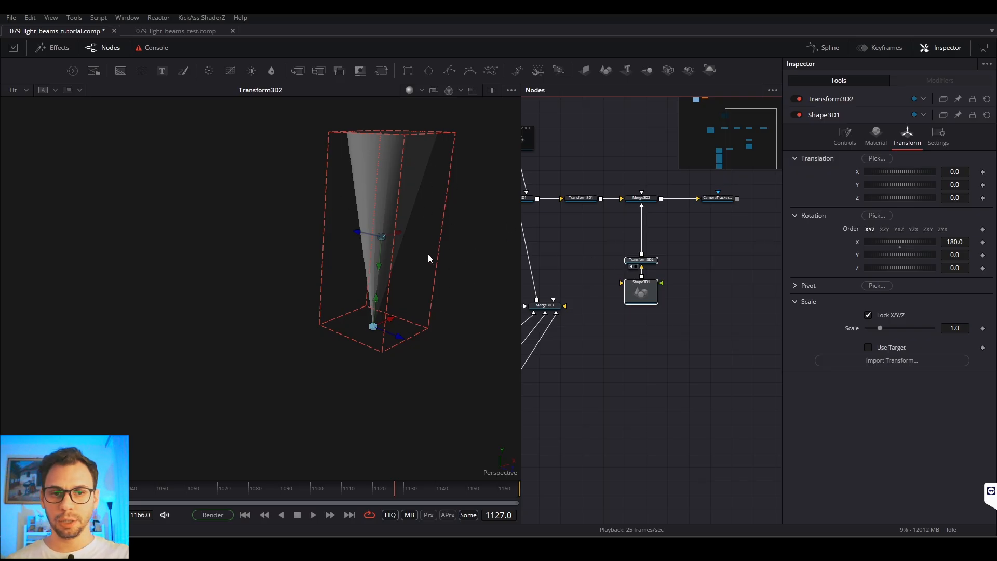
left_click(688, 255)
left_click(655, 301)
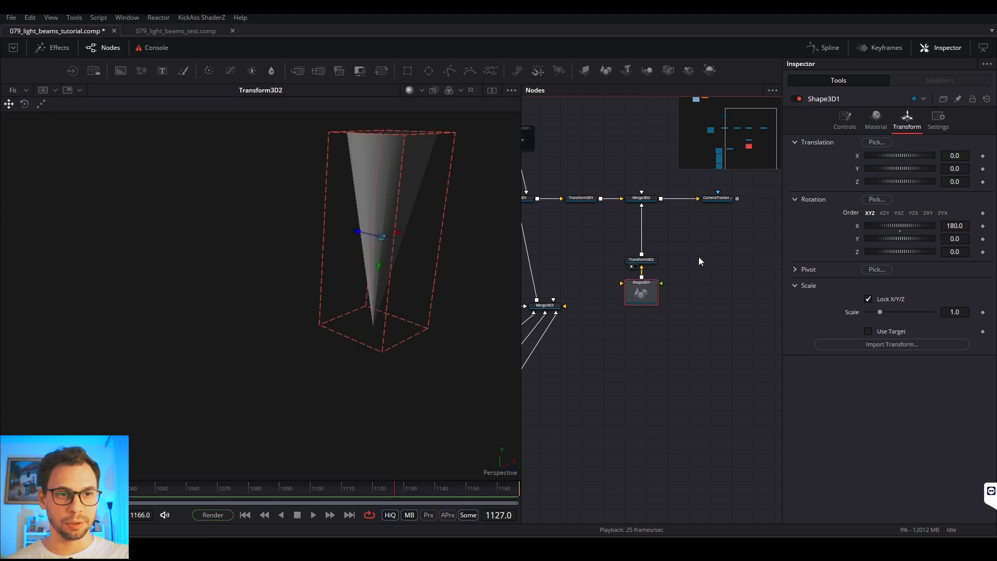
Step: Lock Shape3D1 and Transform3D2, and shift both nodes farther down to make room below Merge3D2
left_click(973, 101)
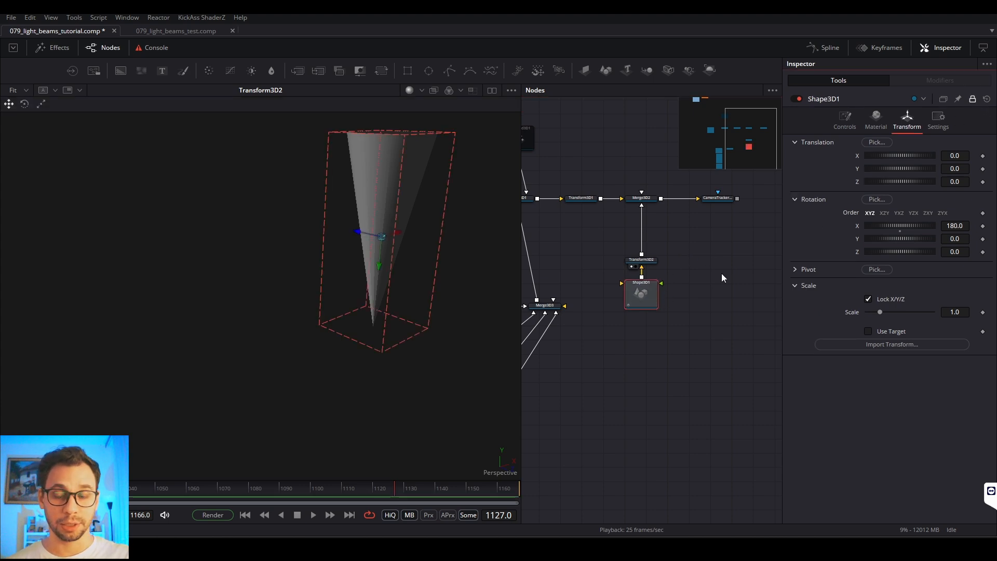
left_click(647, 261)
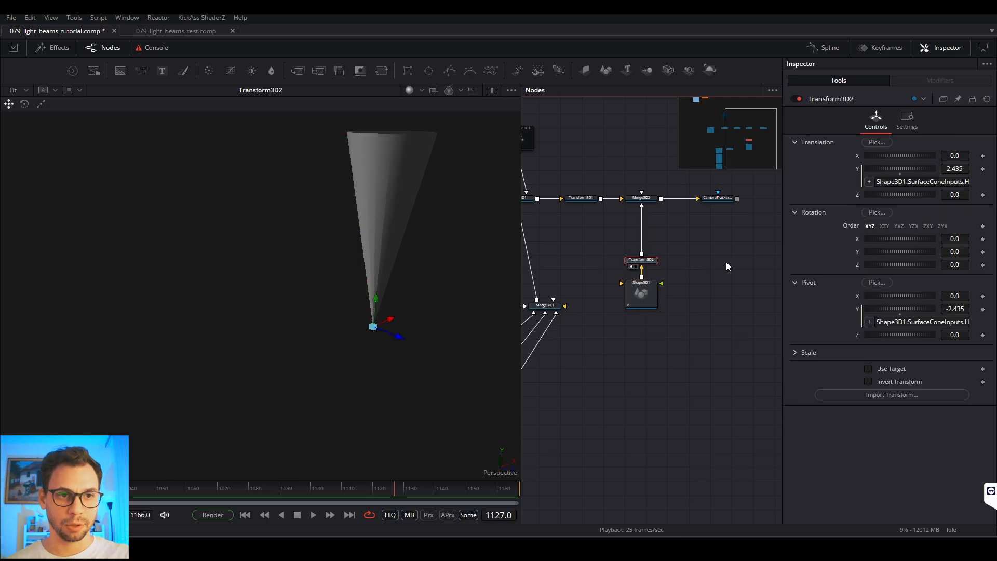
left_click(974, 101)
left_click(650, 290, "ctrl")
left_click_drag(650, 290, 650, 308)
Step: Add a Transform 3D node and insert it between Transform3D2 and Merge3D2
left_click(680, 270)
key("shift+space")
type("3mg")
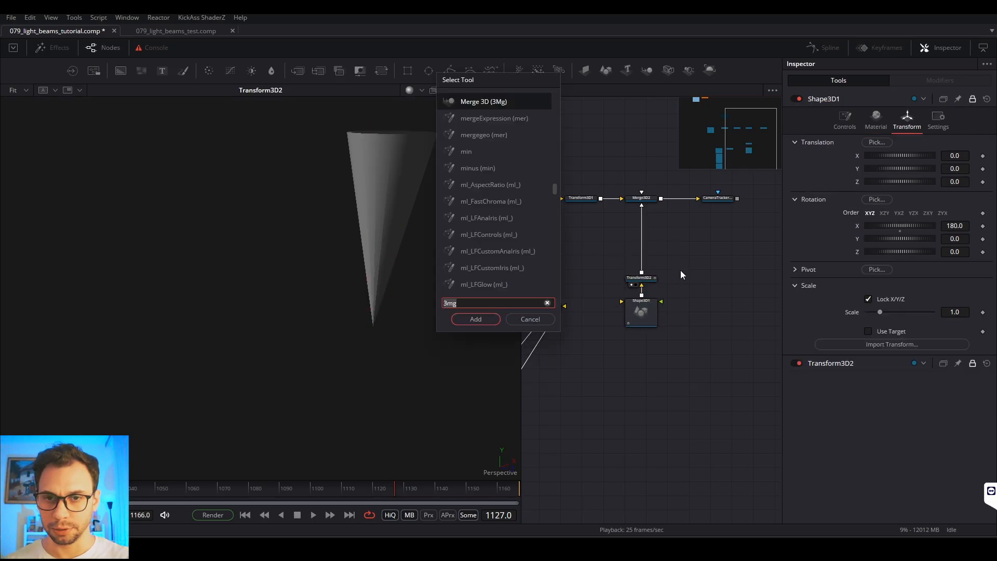
key("BackSpace")
key("BackSpace")
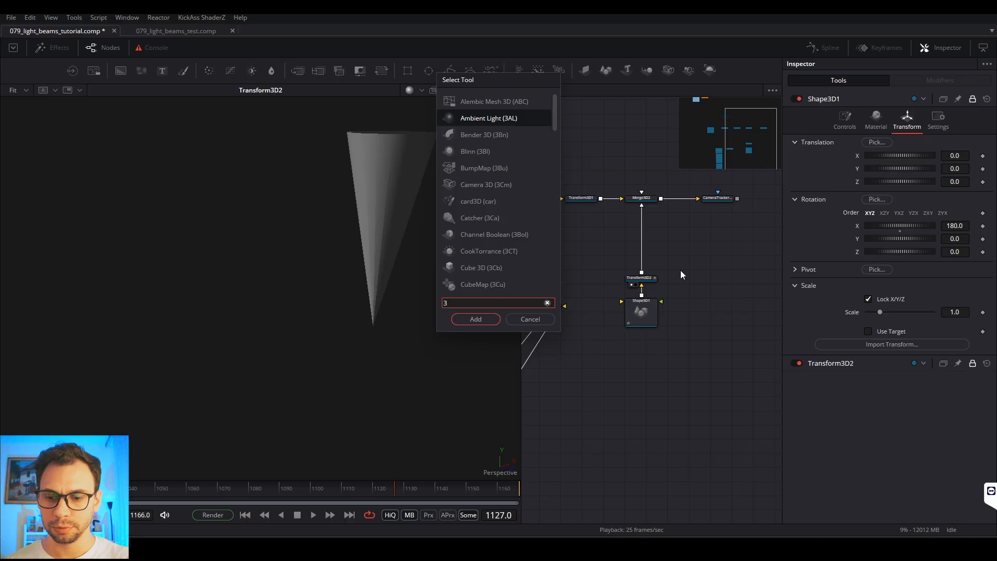
type("xf")
key("Return")
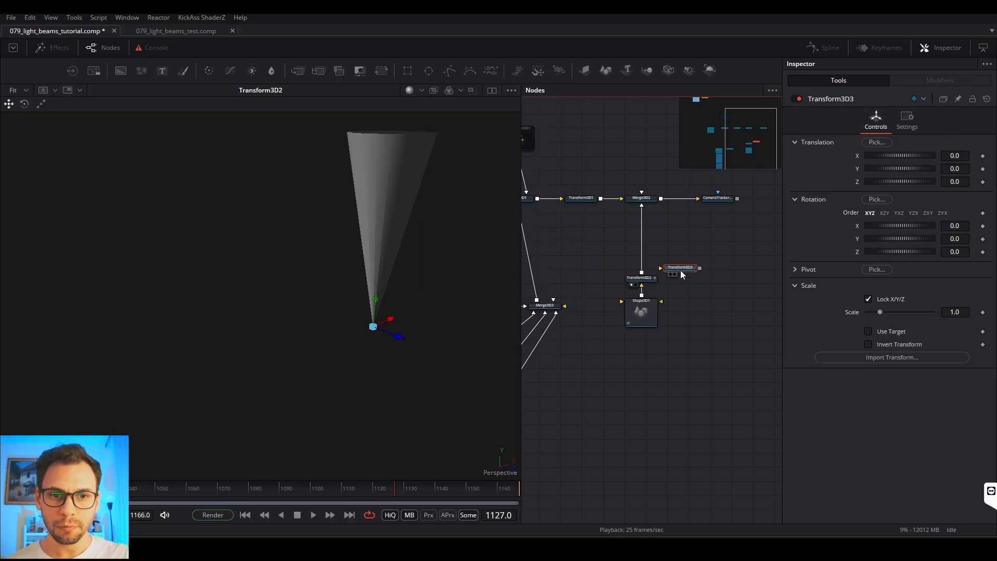
left_click_drag(679, 273, 642, 242)
Step: View Merge3D2 and use Transform3D3 to place the cone tip on a cube, at about X 0.45, Y -3.84, Z -3.80
left_click_drag(642, 200, 347, 265)
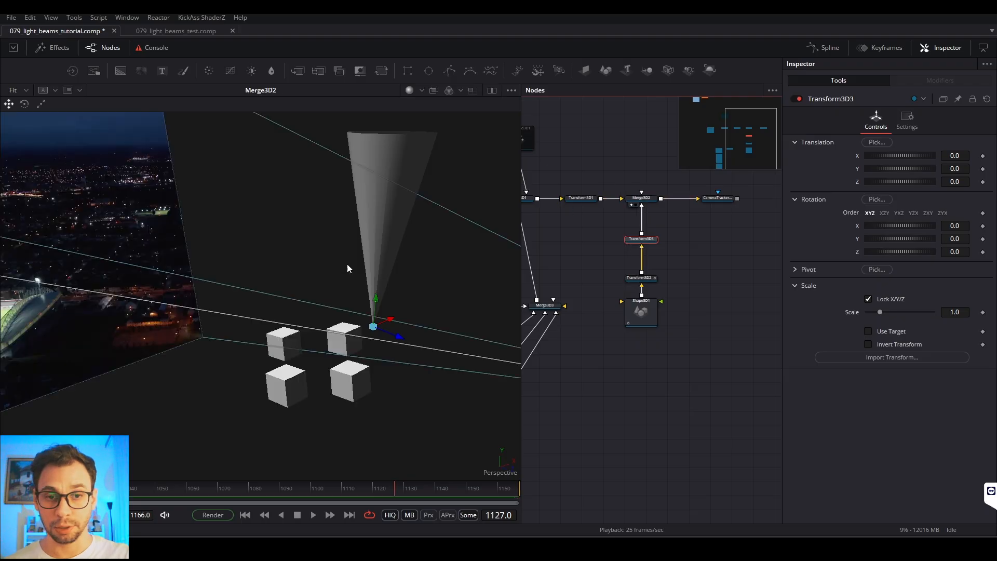
left_click_drag(456, 278, 327, 188)
left_click_drag(258, 209, 265, 300)
left_click_drag(264, 302, 139, 384)
left_click_drag(345, 274, 359, 269)
left_click_drag(327, 299, 251, 278)
left_click_drag(381, 302, 450, 330)
Step: Disable Merge3D3 and its four cubes auto_195, auto_201, auto_347 and auto_678
left_click_drag(534, 389, 687, 351)
left_click_drag(721, 407, 614, 235)
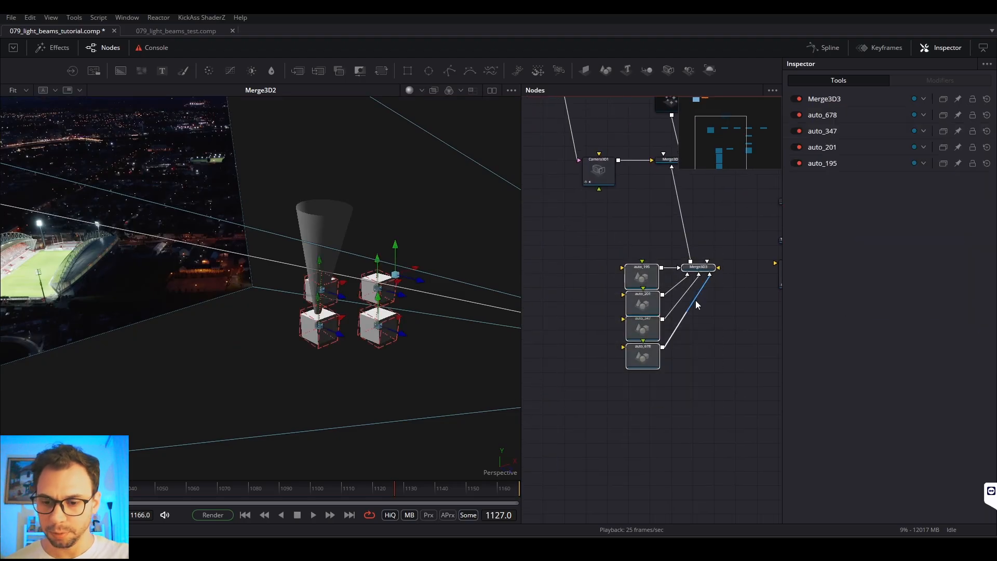
key("ctrl+p")
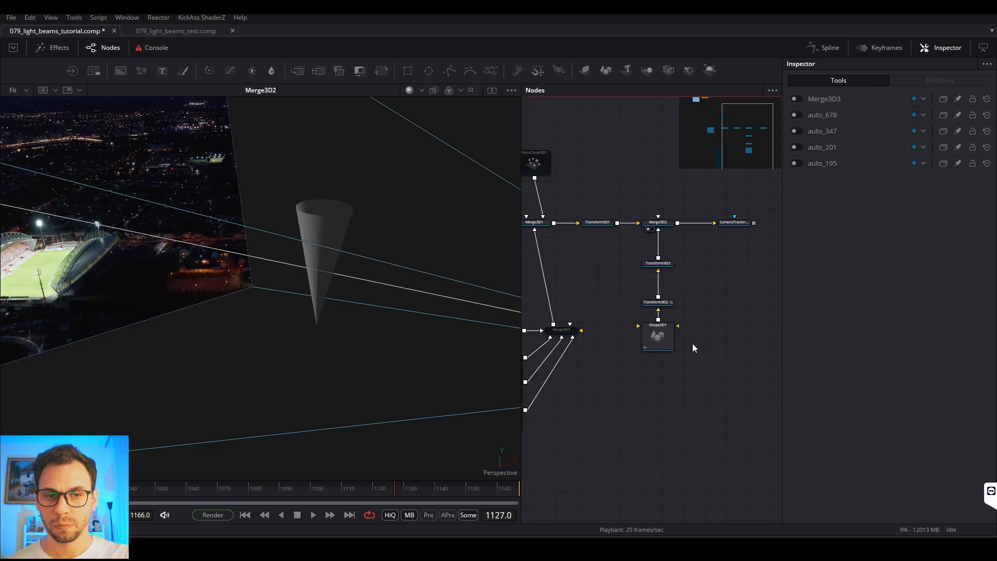
Step: Load CameraTracker1_Renderer in the viewer and play the shot to check how the cone tracks at the stadium
left_click(740, 223)
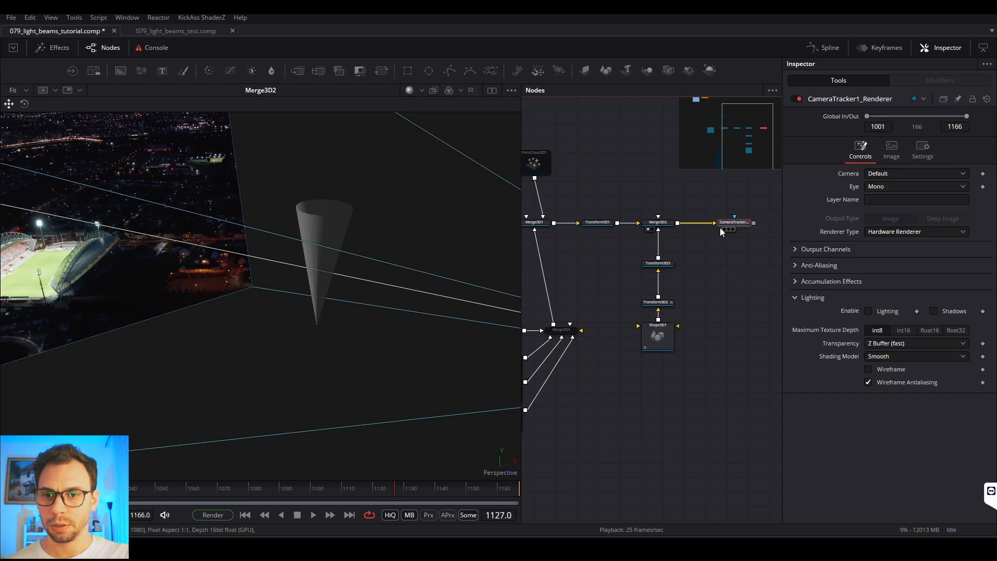
key("1")
left_click(374, 285)
key("space")
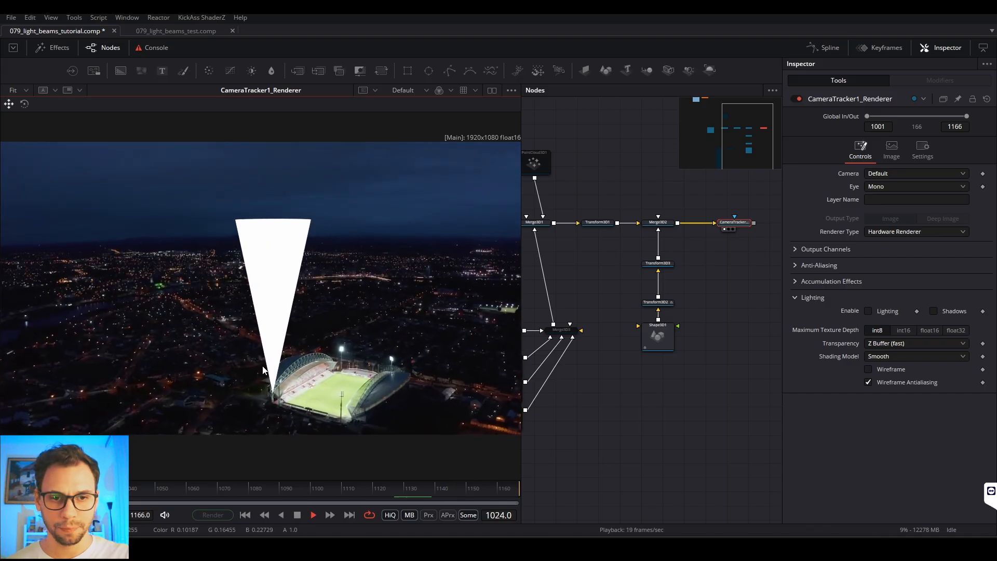
key("space")
Step: Move the Transform3D3 node down closer to Transform3D2
left_click(696, 301)
left_click_drag(706, 296, 721, 255)
left_click_drag(686, 223, 686, 236)
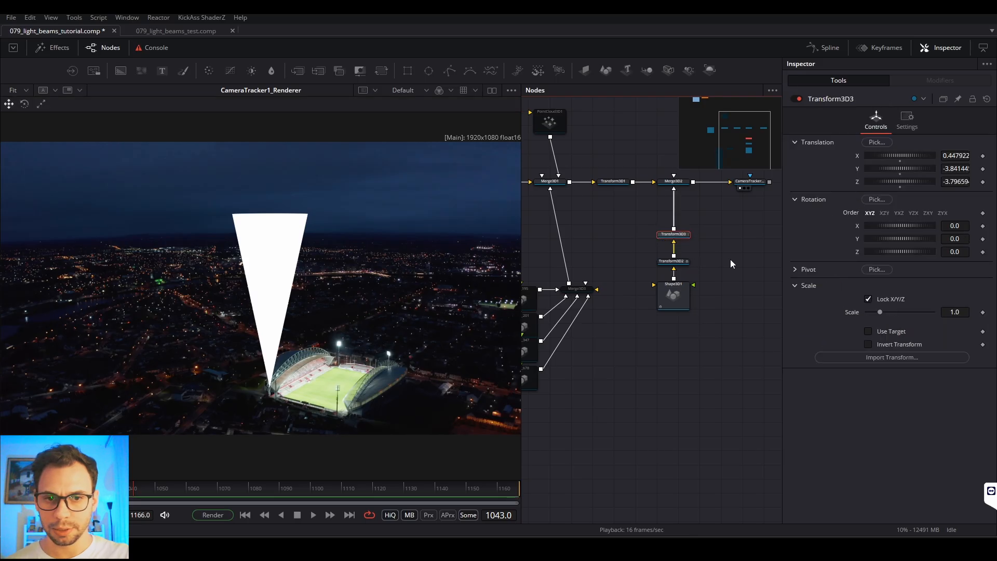
Step: Add a Background node below Shape3D1 and connect it to the cone as its material
left_click(677, 294)
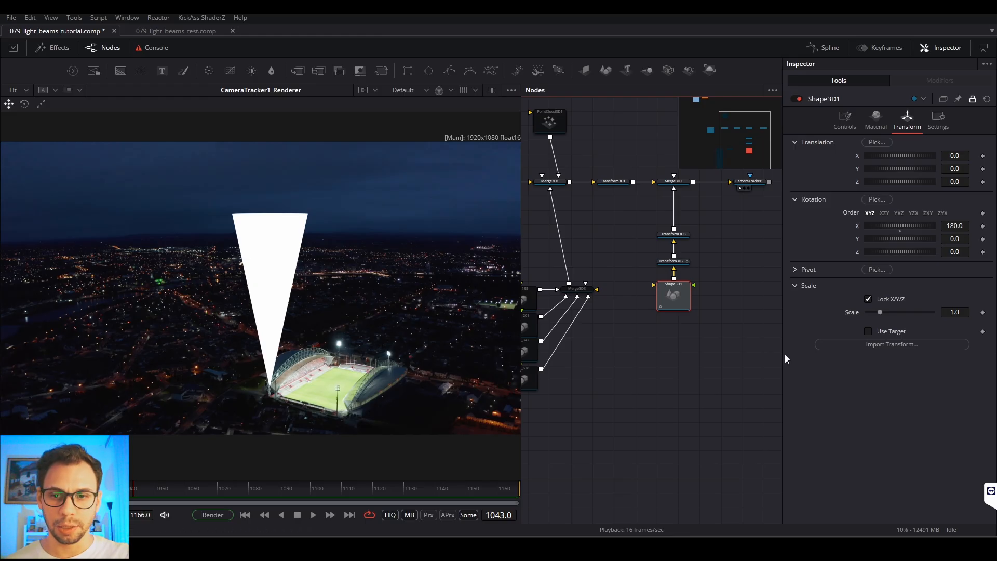
left_click(697, 358)
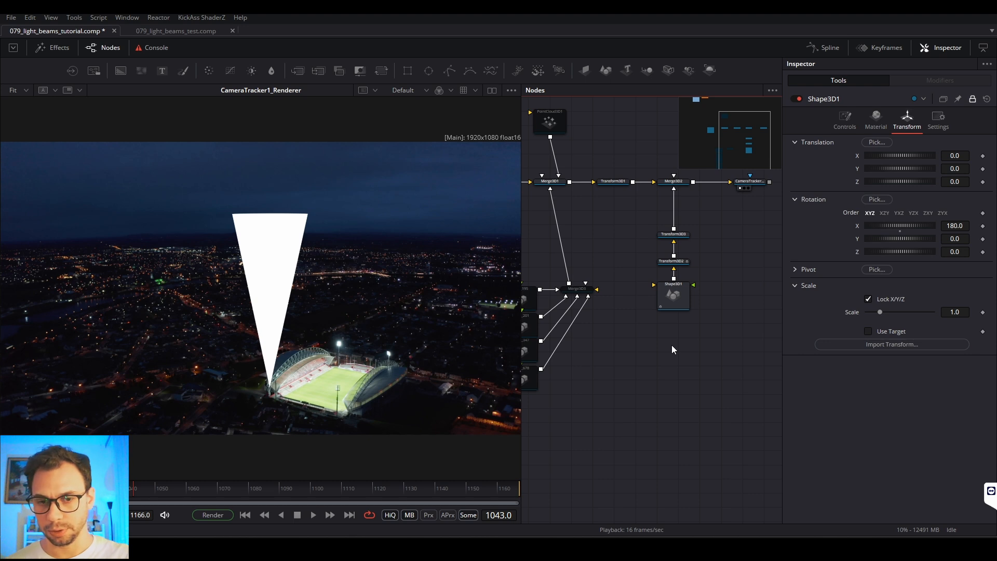
key("shift+space")
type("3xf")
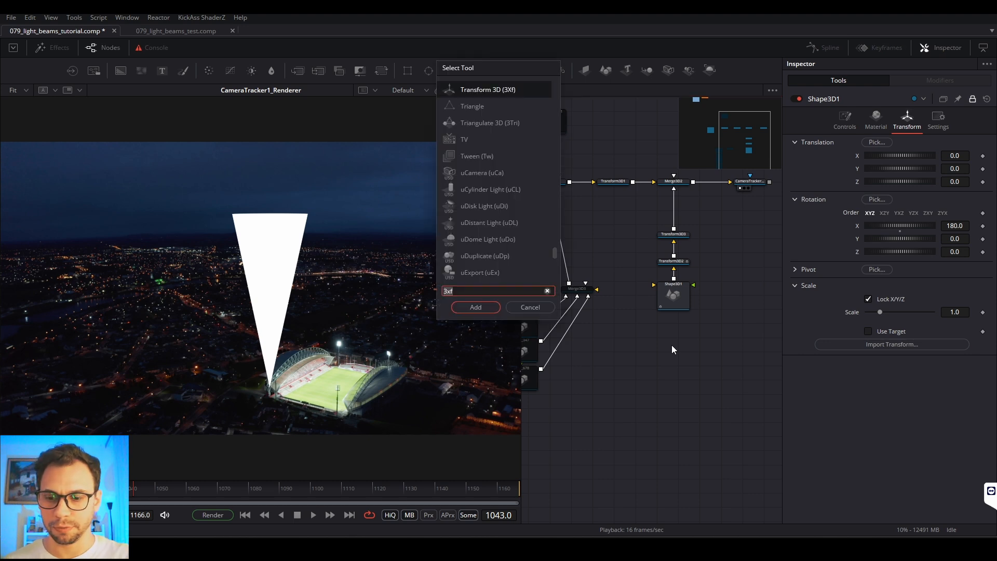
type("bg")
key("Return")
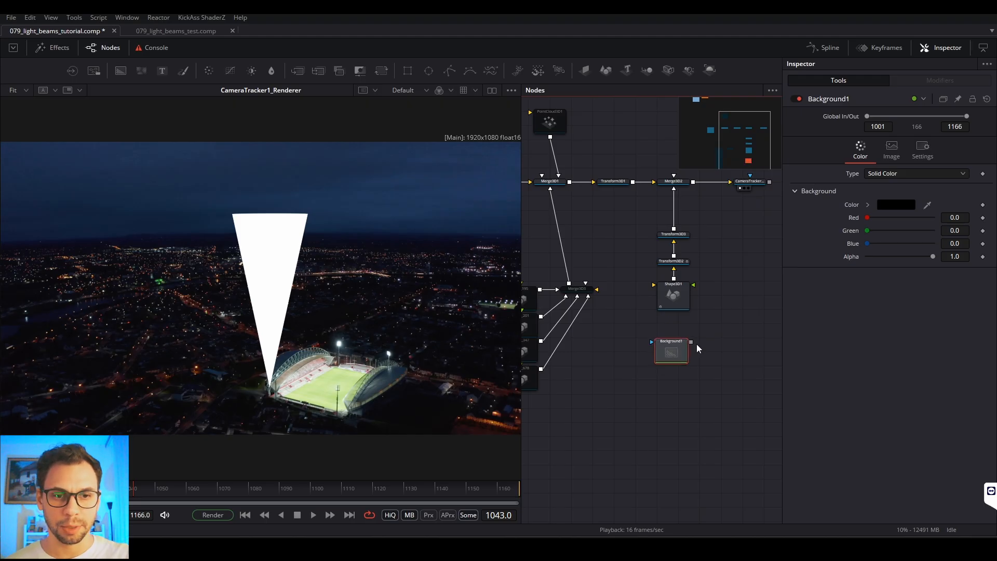
left_click_drag(684, 299, 672, 301)
left_click(672, 301)
left_click_drag(673, 359, 675, 352)
Step: Set Background1's type to Gradient and load it in the viewer
left_click(893, 175)
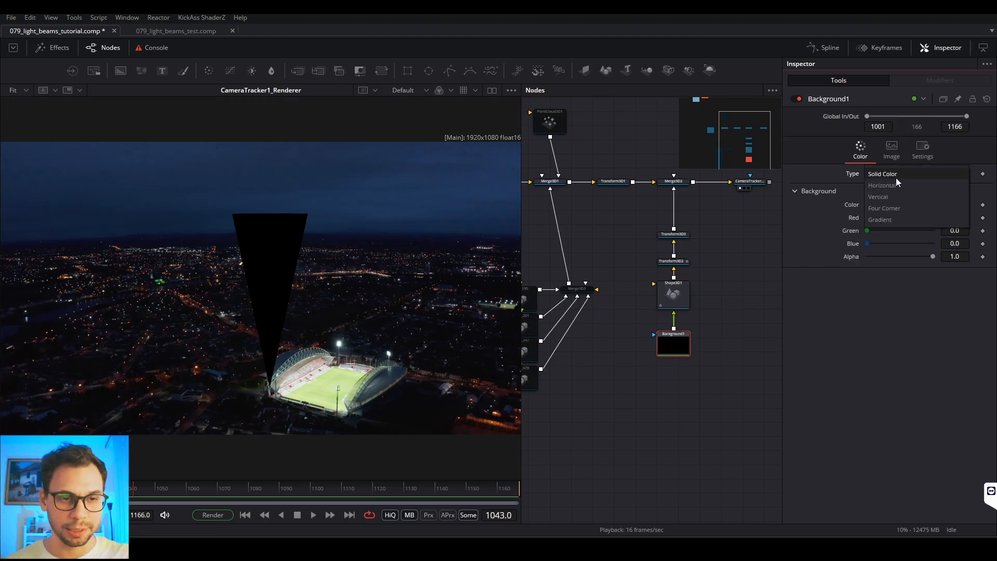
left_click(886, 221)
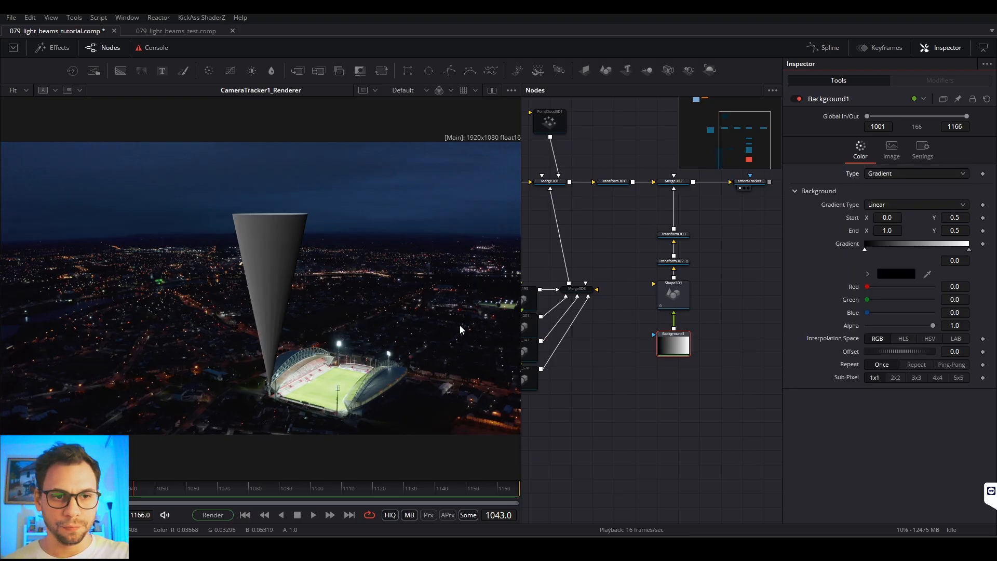
left_click(664, 344)
key("1")
scroll(383, 321, "down", 2)
scroll(384, 313, "up", 2)
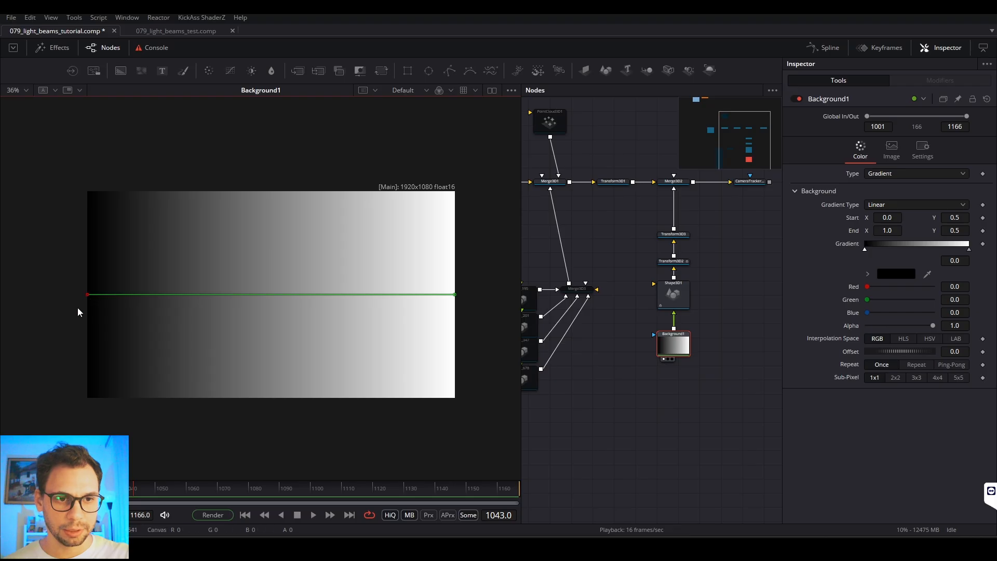
Step: Make Background1's gradient vertical by setting its start to X 0.5, Y 0.0 and its end to X 0.5, Y 1.0
double_click(885, 219)
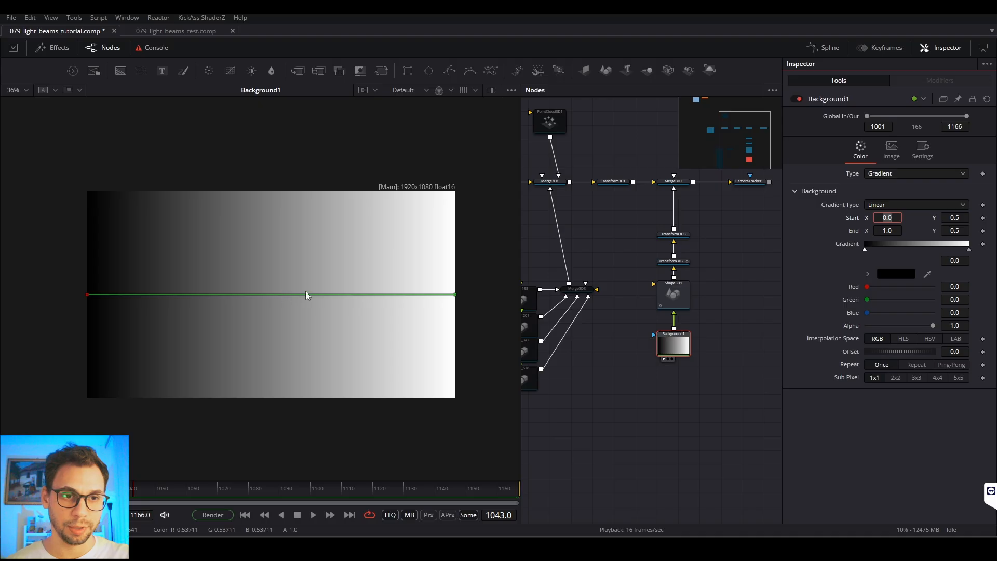
type("0.5")
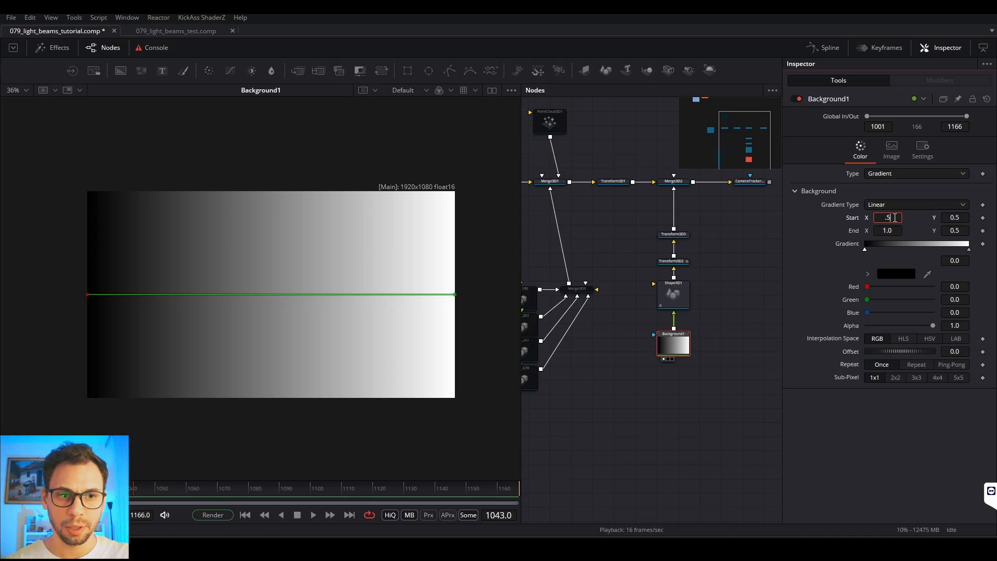
key("Tab")
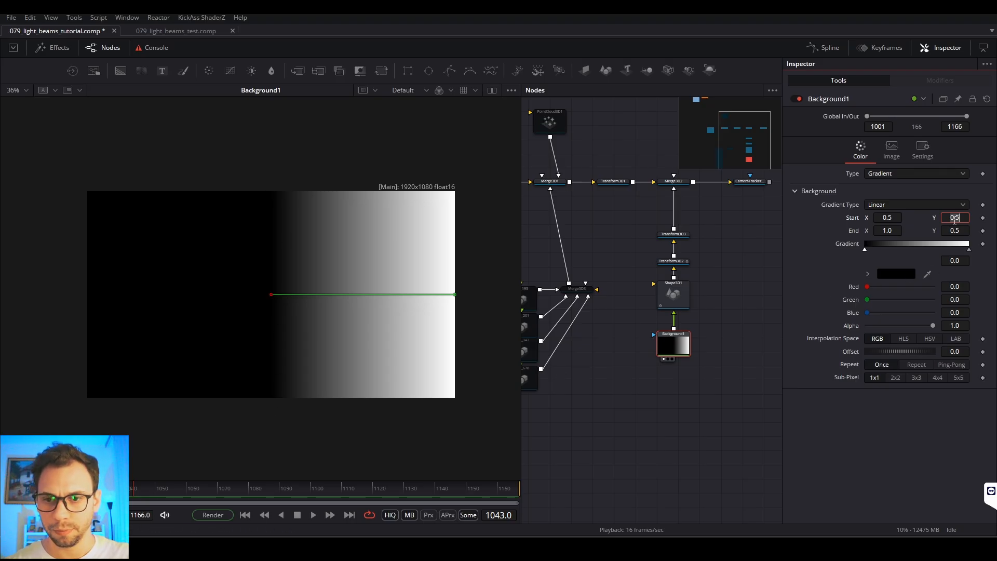
type("0")
key("Tab")
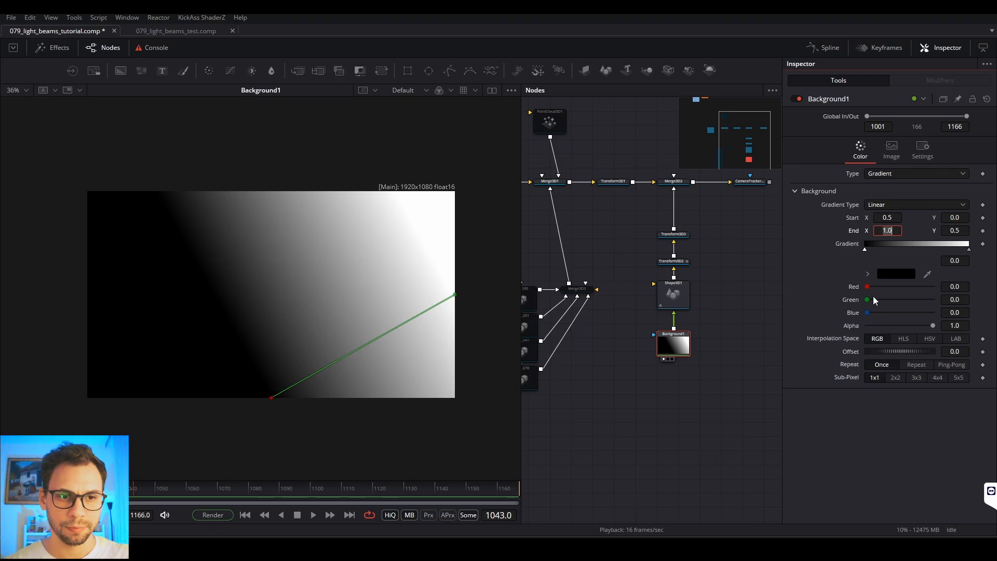
type("0.5")
key("Tab")
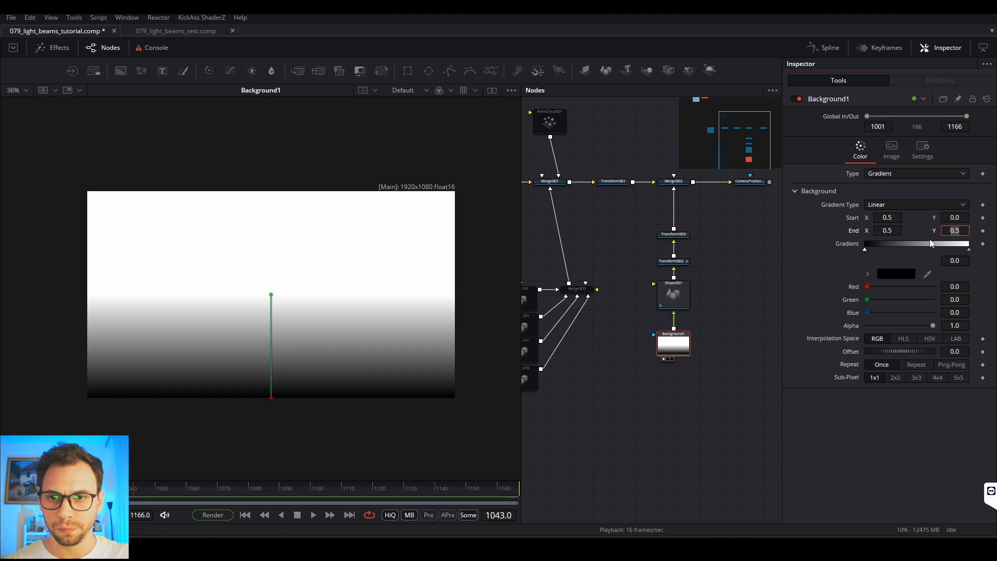
type("1")
key("Tab")
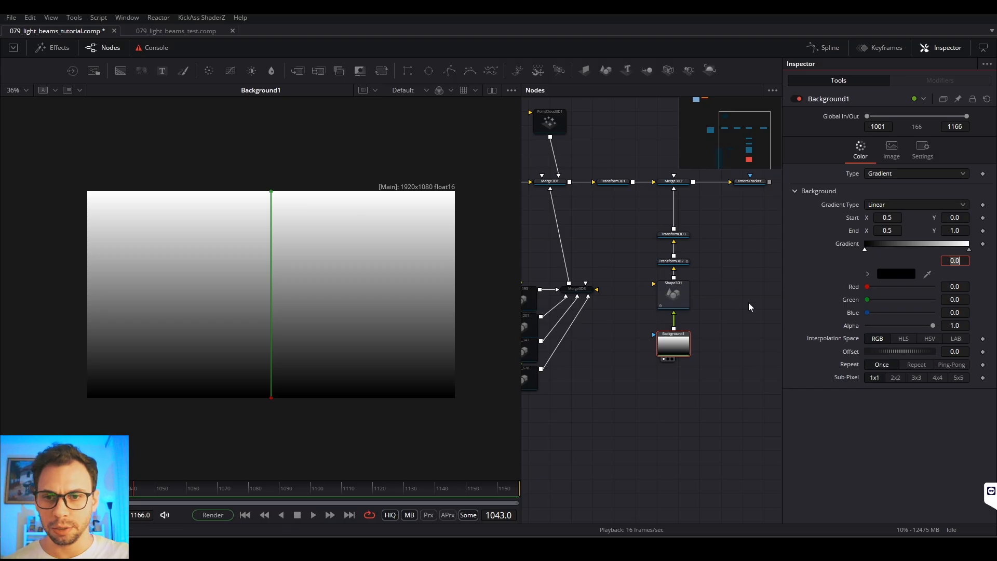
Step: Inspect the gradient on Shape3D1 with viewer lighting off, and on the stadium shot through CameraTracker1_Renderer
left_click(664, 312)
left_click_drag(383, 318, 270, 306)
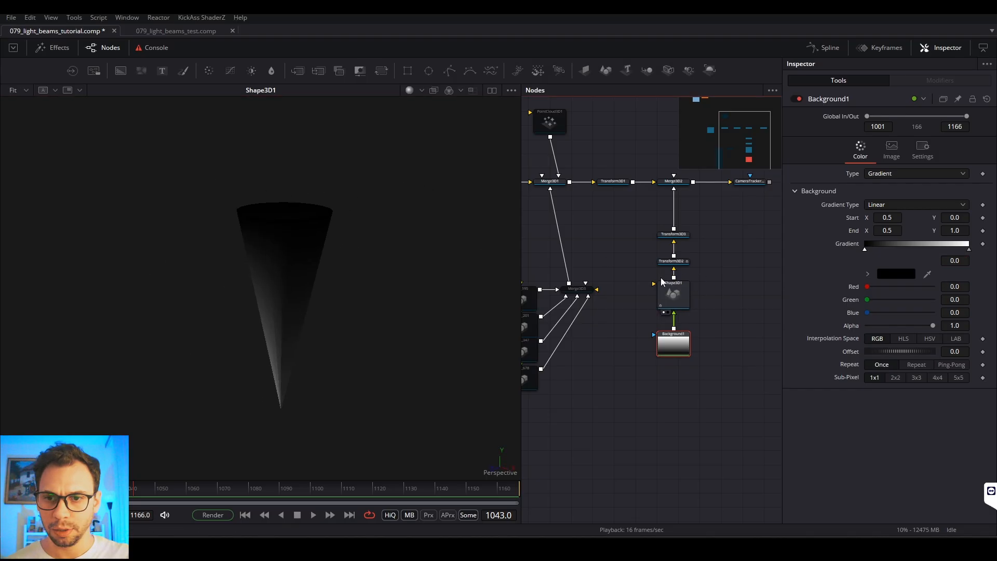
left_click(270, 371)
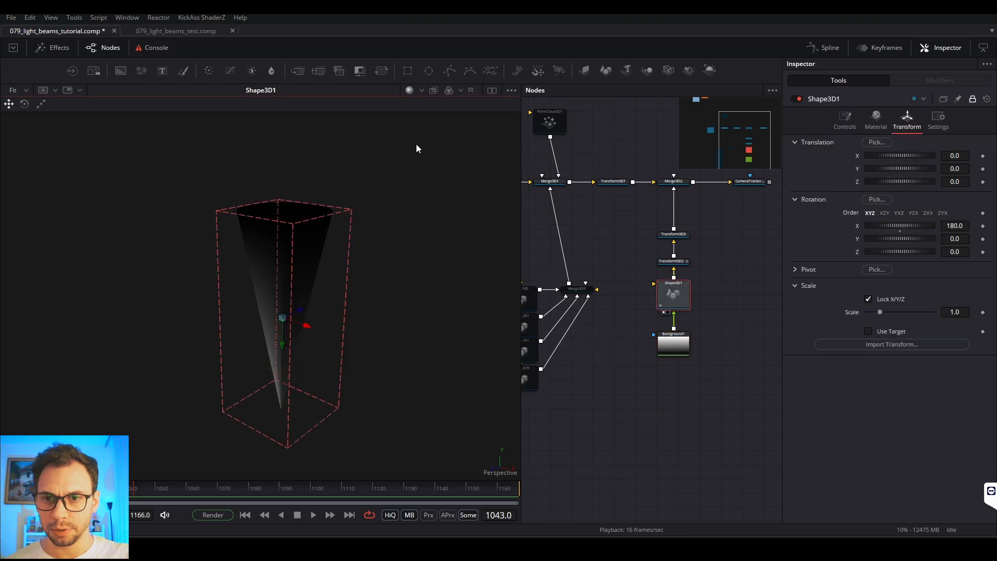
left_click(412, 90)
left_click_drag(357, 345, 388, 338)
left_click(663, 188)
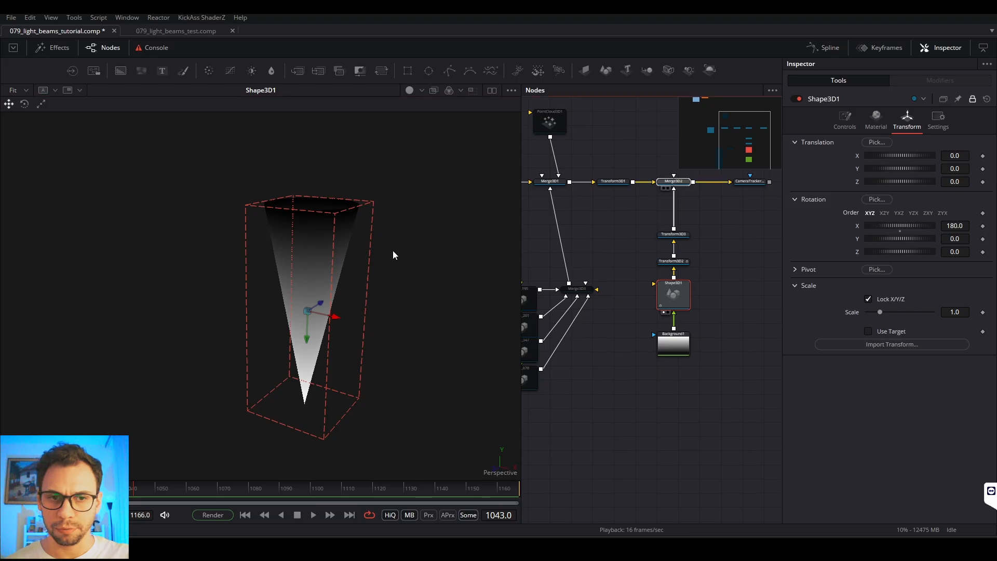
left_click(739, 188)
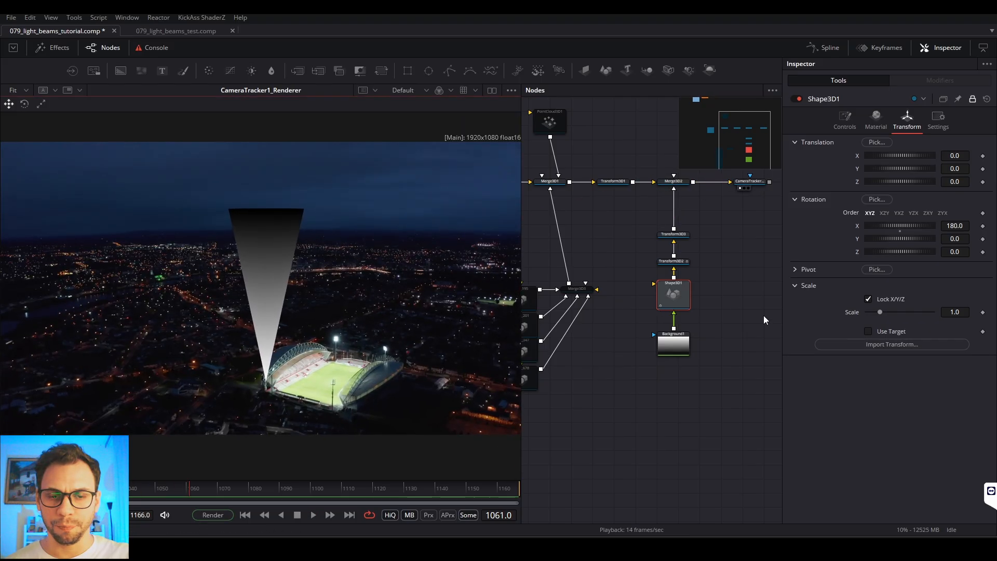
Step: Disconnect the footage from the camera node at the start of the 3D chain, so that only the cone is rendered
left_click_drag(762, 263, 744, 345)
left_click(742, 296)
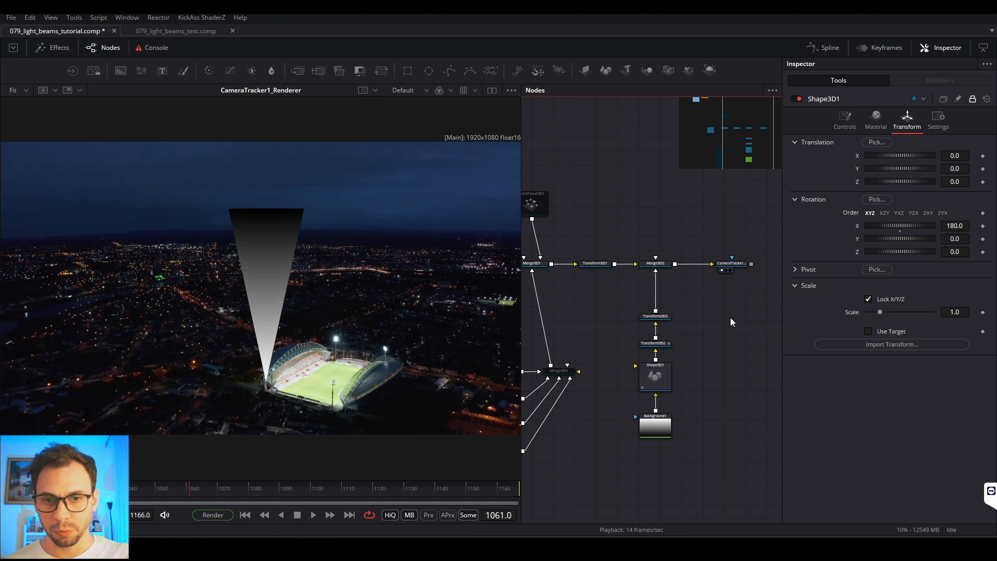
scroll(728, 318, "down", 3)
left_click_drag(644, 317, 715, 325)
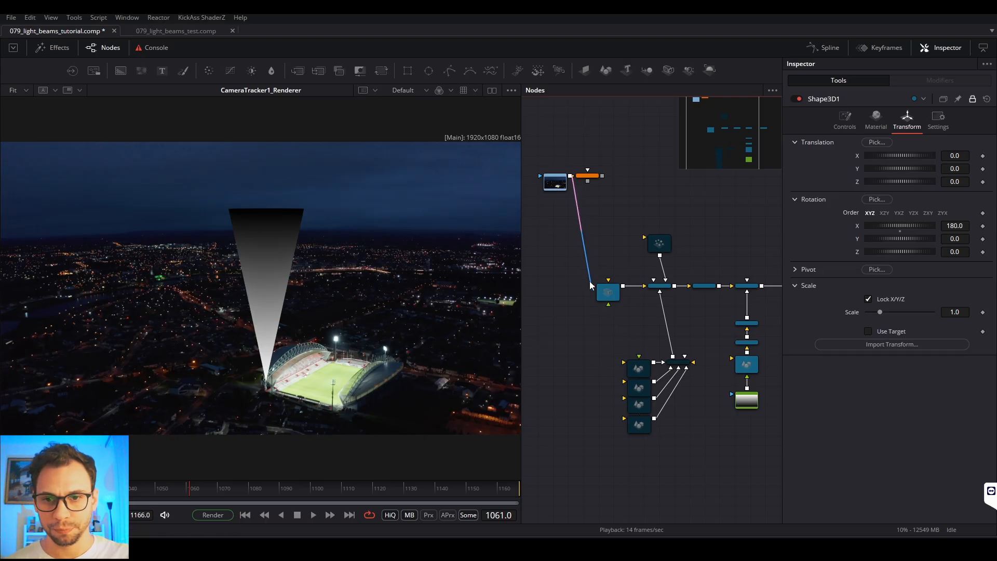
left_click_drag(591, 285, 532, 332)
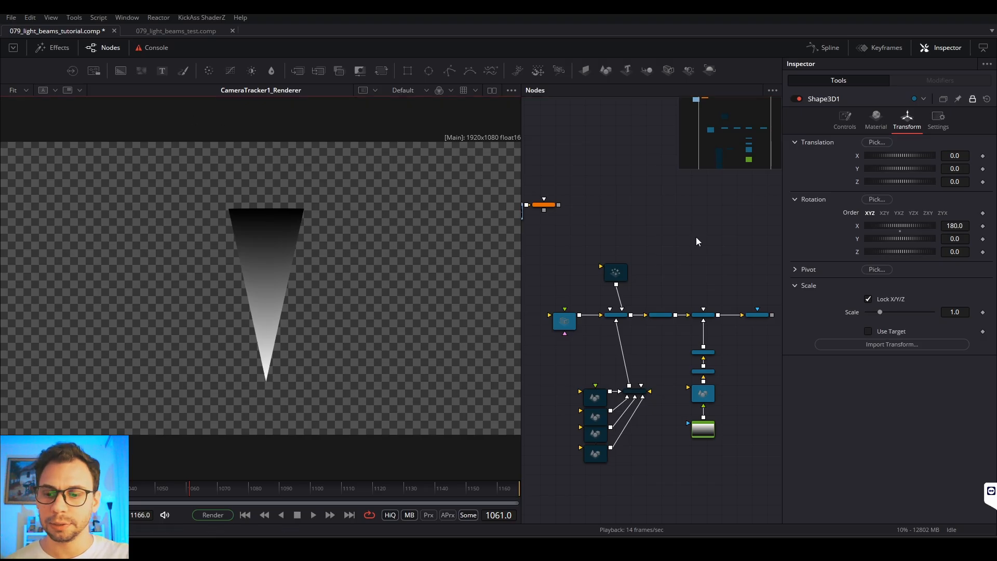
Step: Add a 2D Merge node in the empty area above the 3D node chain
scroll(668, 234, "down", 1)
key("shift+space")
type("3xf")
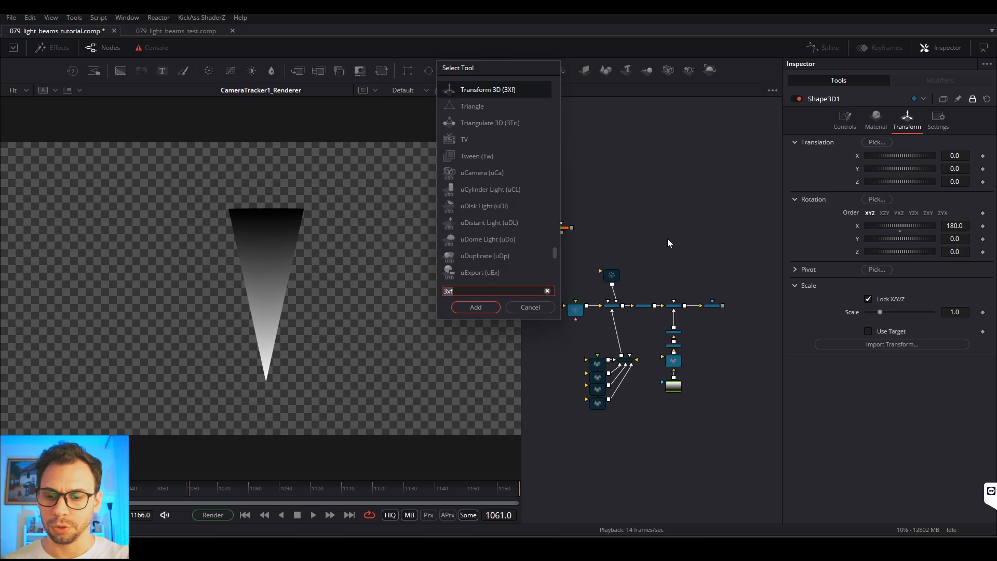
key("BackSpace")
key("BackSpace")
key("BackSpace")
type("mg")
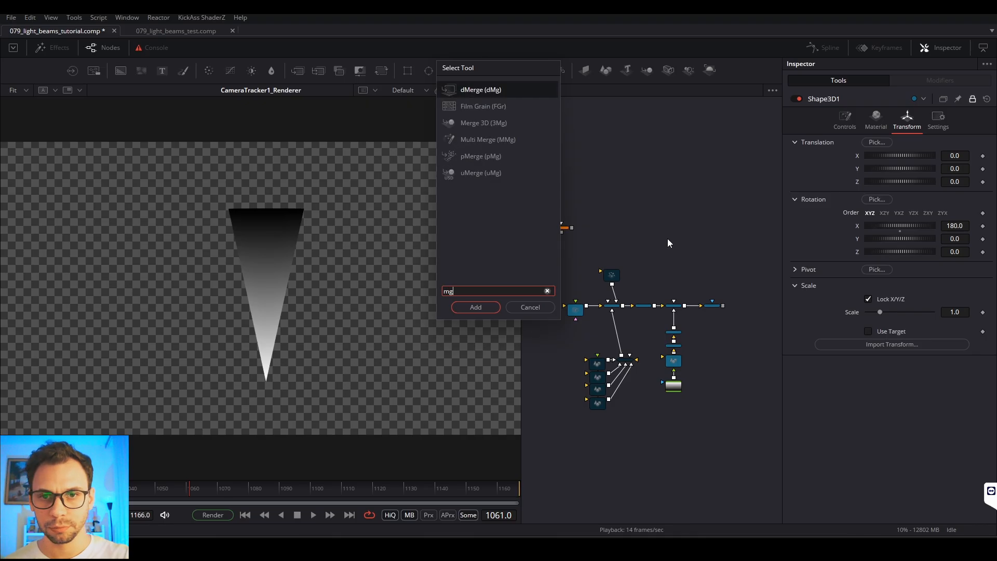
key("BackSpace")
key("BackSpace")
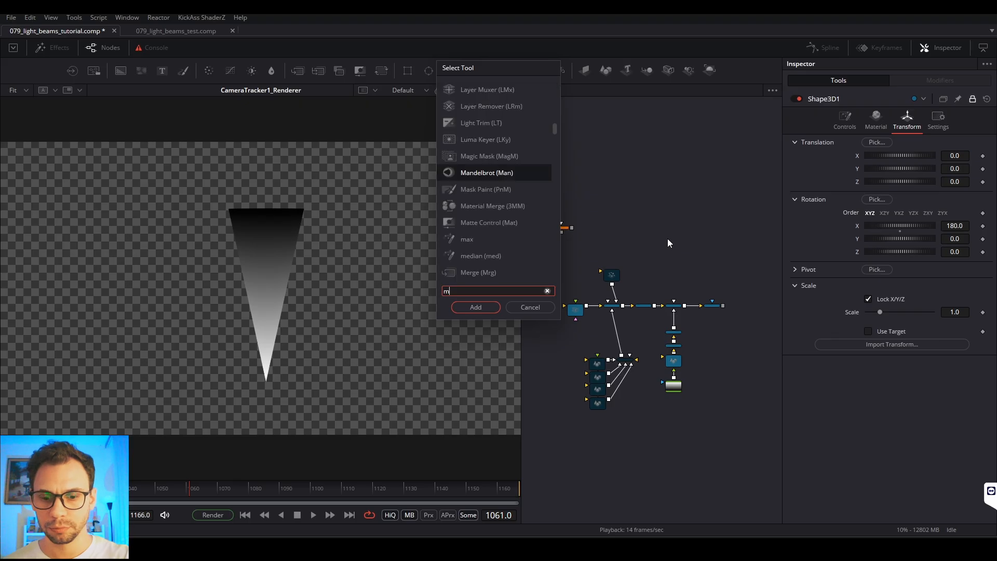
type("m")
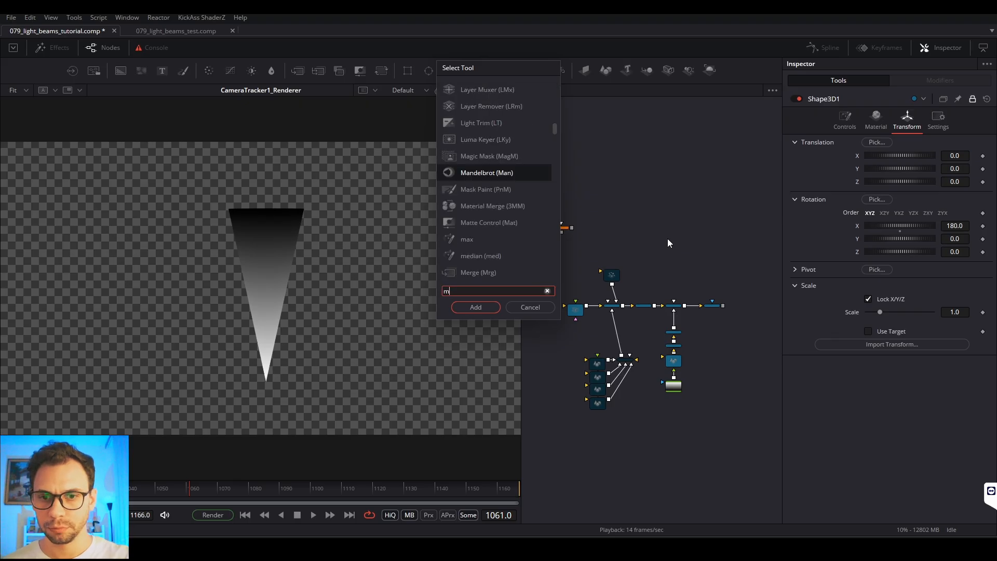
type("e")
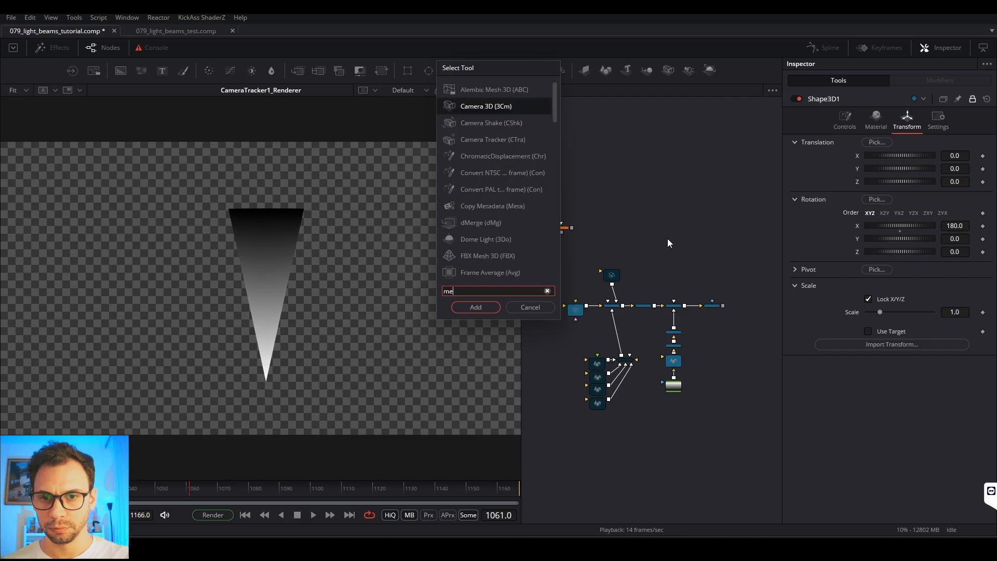
type("r")
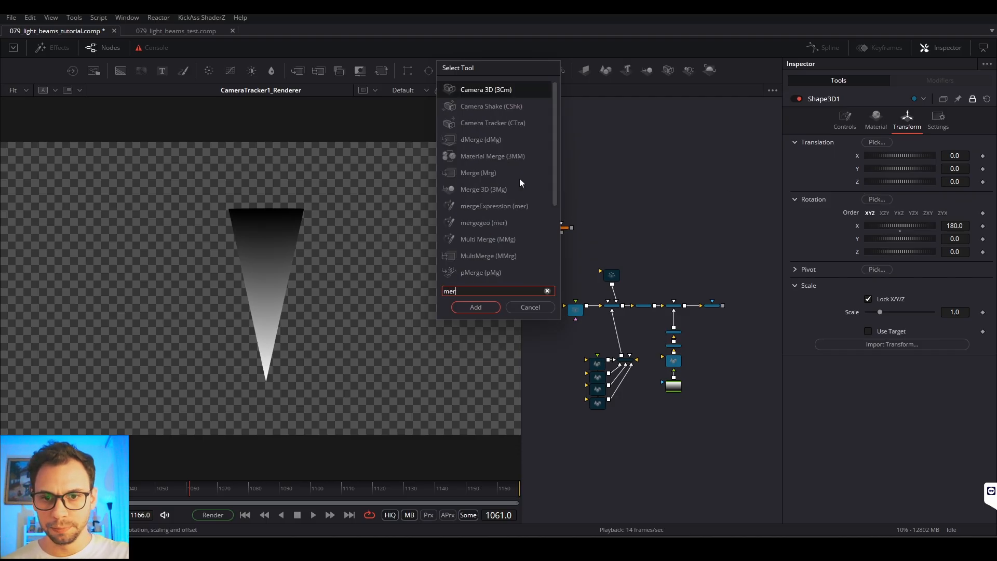
type("ge")
left_click(475, 307)
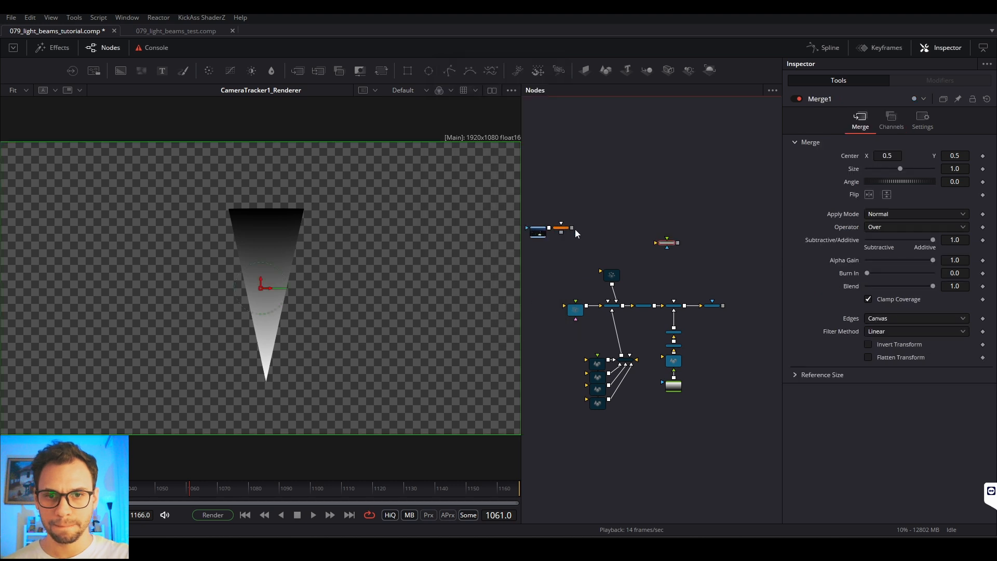
Step: Move the footage and CameraTracker1 nodes beside Merge1 and connect the footage to Merge1 as its background
left_click_drag(566, 230, 640, 242)
left_click_drag(695, 211, 593, 274)
left_click_drag(637, 246, 694, 274)
scroll(731, 278, "up", 5)
left_click(741, 298)
left_click_drag(740, 298, 708, 297)
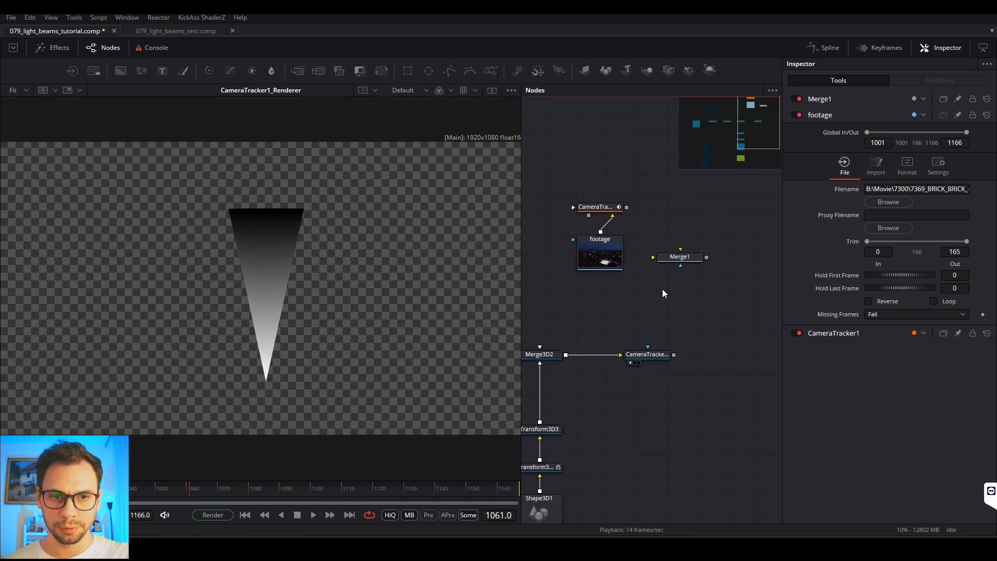
left_click_drag(696, 262, 699, 242)
left_click_drag(597, 261, 675, 242)
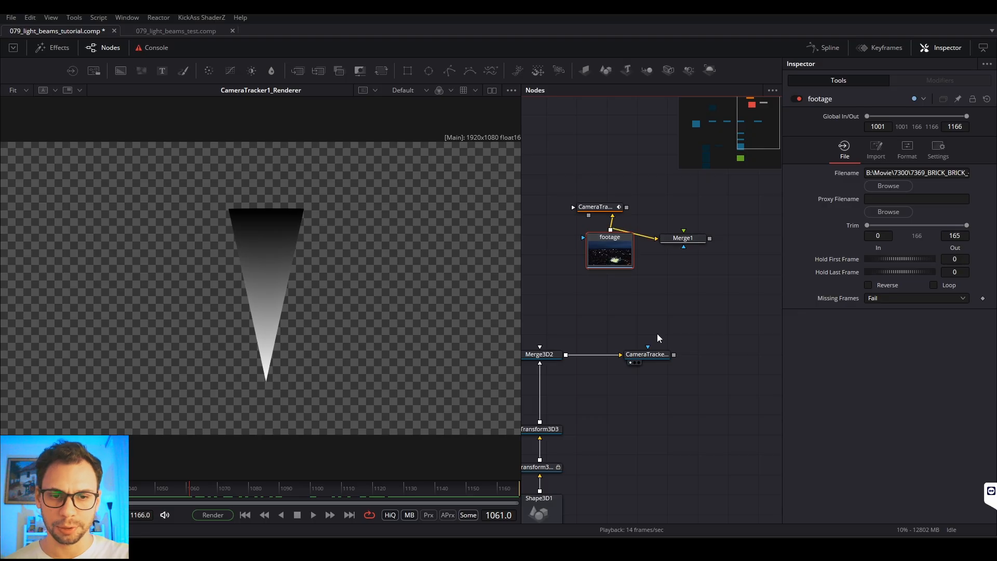
Step: Connect CameraTracker1_Renderer to Merge1 as its foreground and load Merge1 in the viewer
left_click_drag(658, 355, 691, 356)
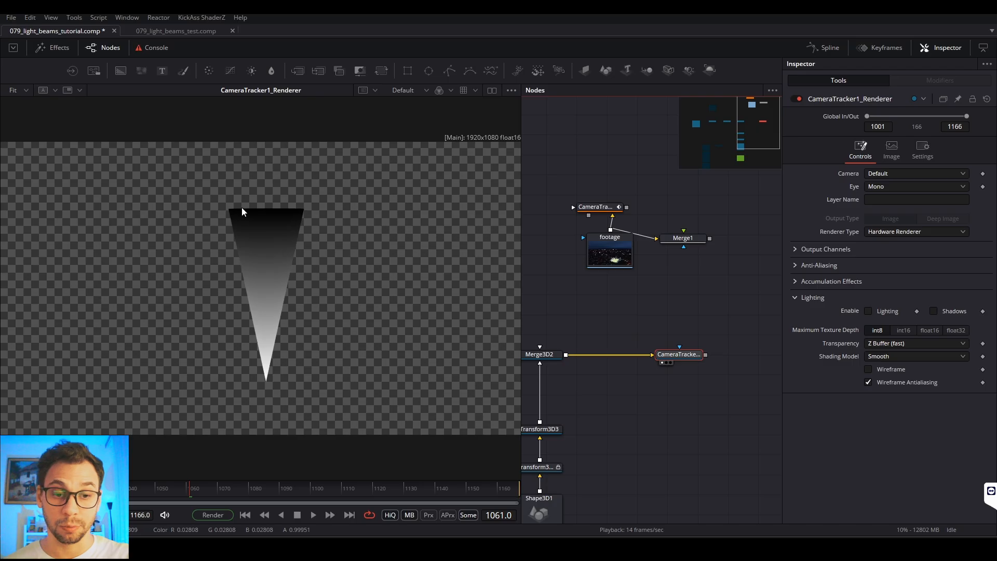
left_click_drag(705, 354, 683, 239)
left_click_drag(705, 351, 685, 243)
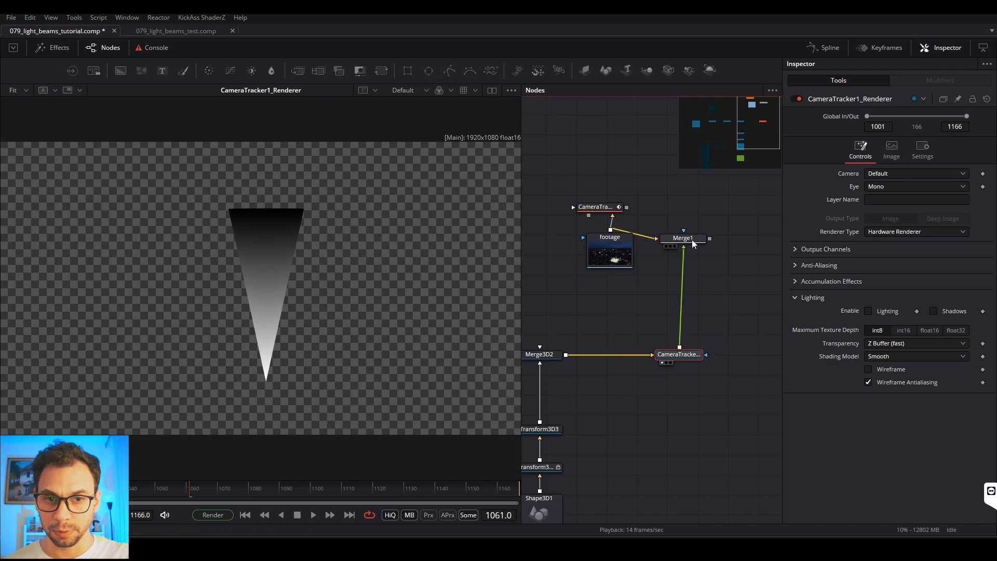
left_click(666, 246)
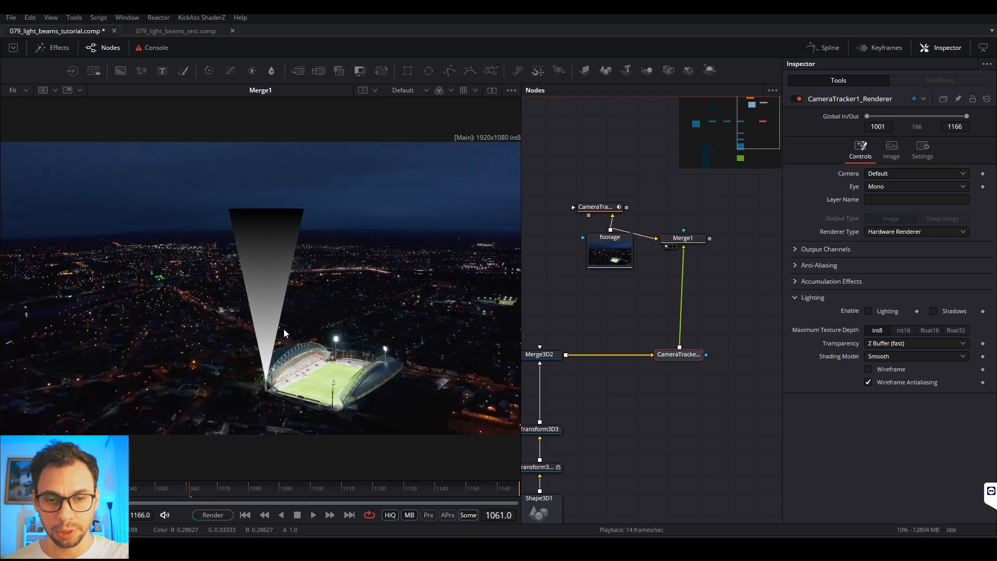
Step: Align Merge1 above the renderer node and set its apply mode to Hypotenuse
left_click(702, 245)
left_click_drag(702, 241, 698, 234)
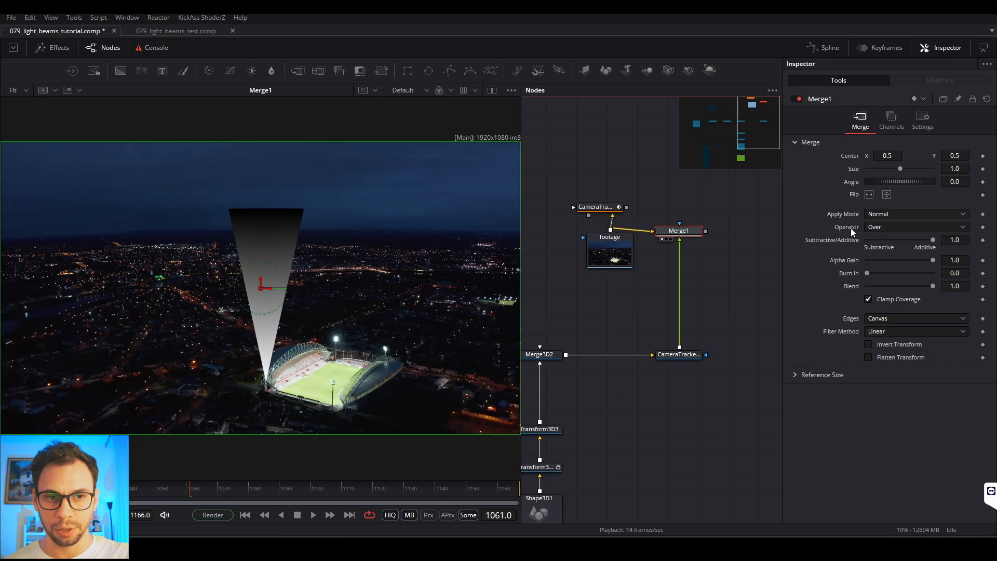
left_click(870, 215)
scroll(886, 288, "down", 5)
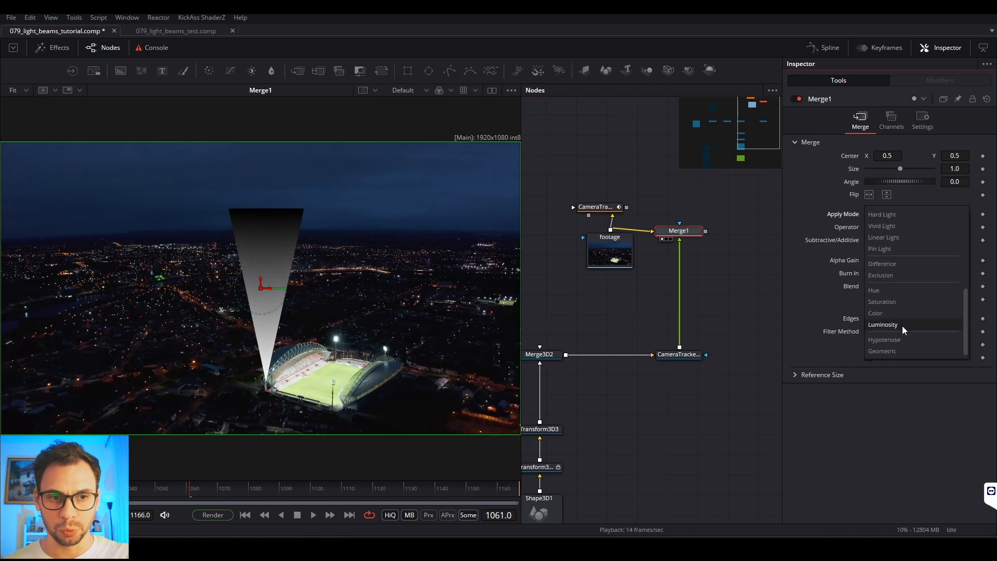
left_click(887, 338)
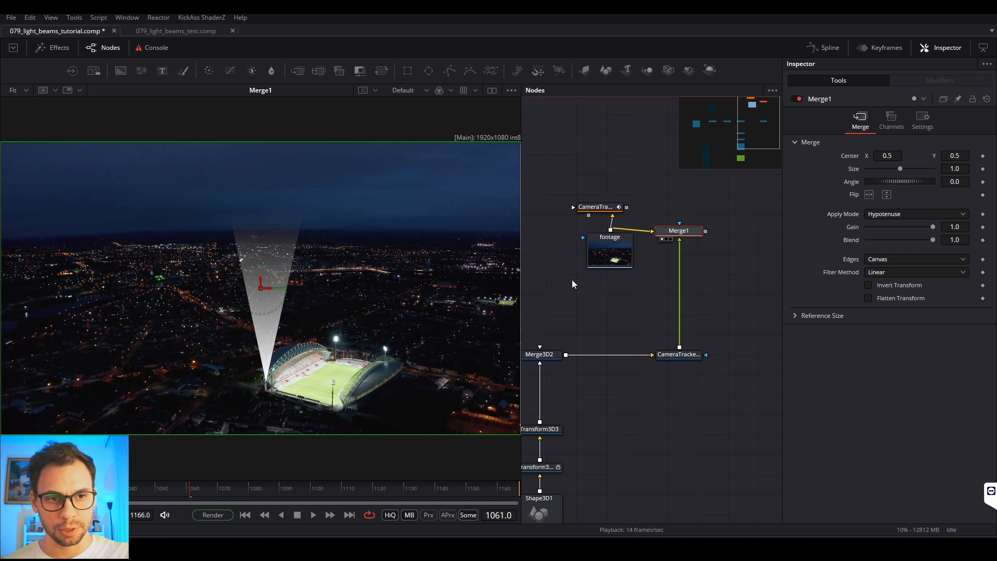
Step: Try Screen as Merge1's apply mode for comparison and switch it back to Hypotenuse
left_click(886, 214)
scroll(887, 156, "up", 5)
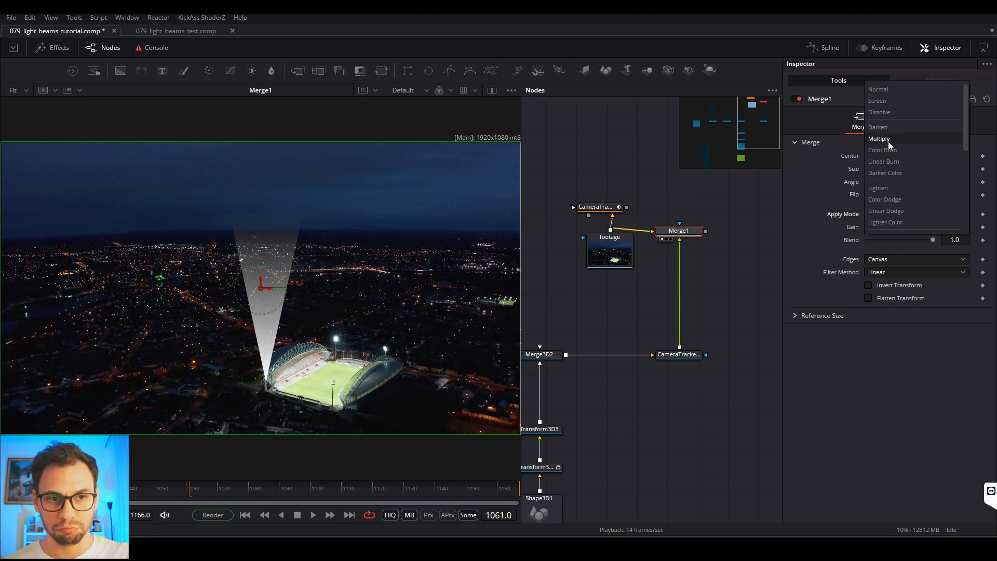
left_click(895, 101)
left_click(877, 215)
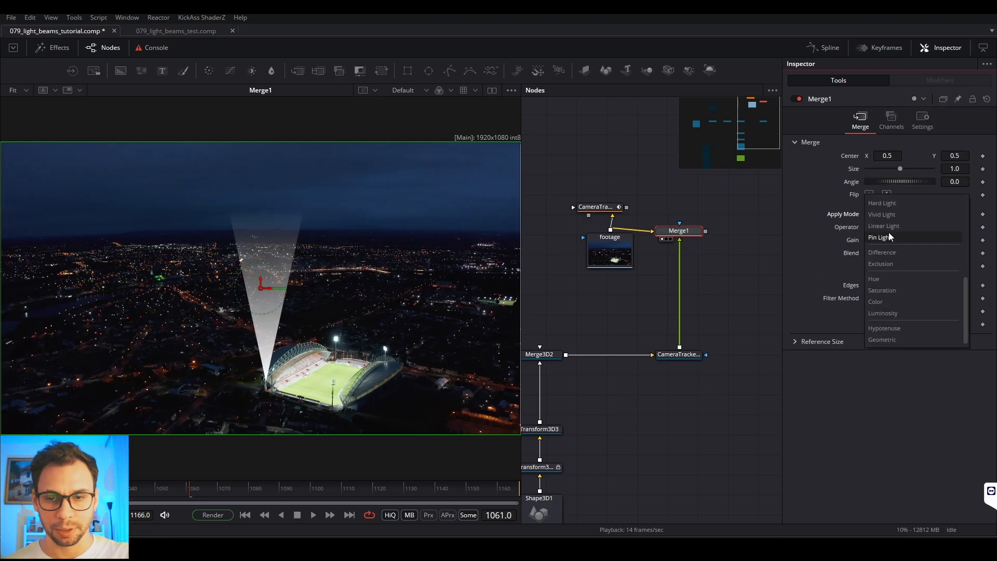
left_click(905, 328)
Step: Play the shot to check how the merged light beam blends with the stadium footage
left_click(690, 279)
key("space")
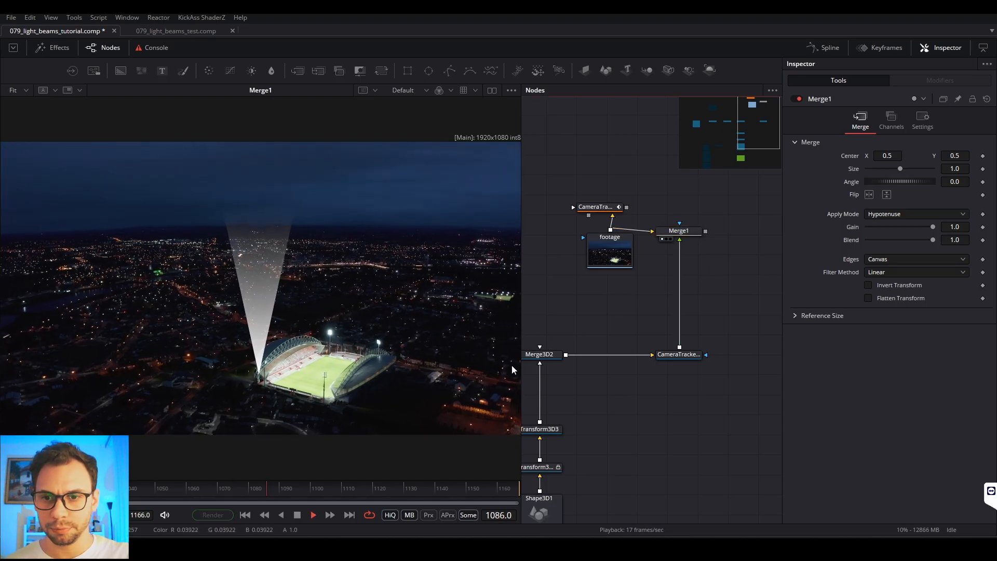
key("space")
Step: Unlock the cone node Shape3D1 and set its top radius to 0.05
left_click_drag(607, 410, 752, 218)
left_click_drag(735, 314, 713, 333)
left_click_drag(727, 295, 715, 326)
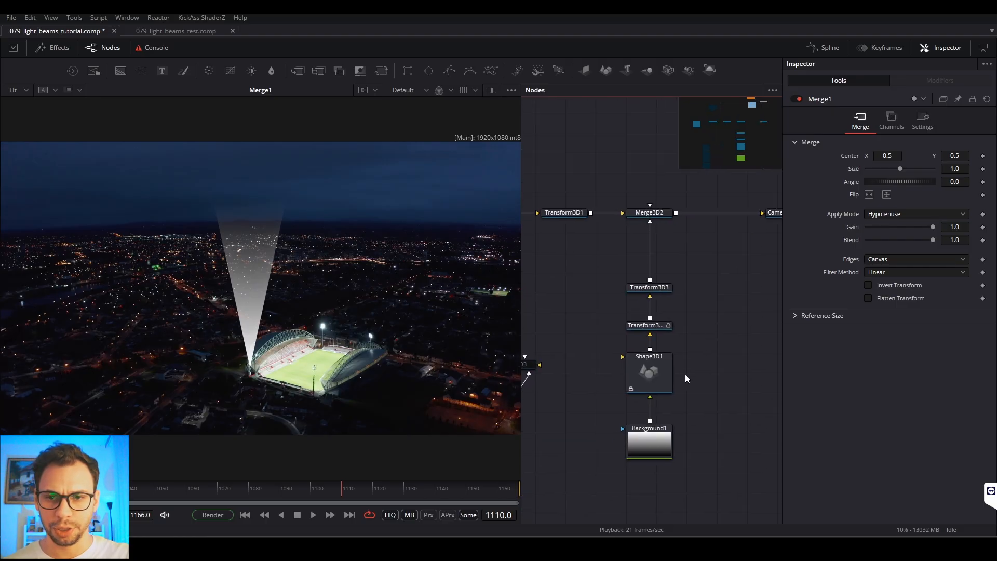
left_click(659, 371)
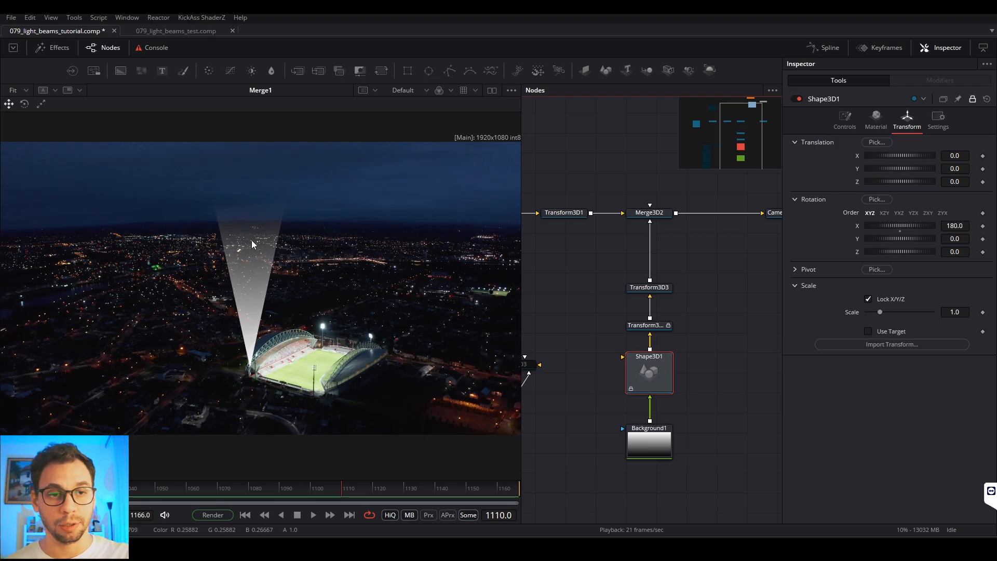
left_click(972, 100)
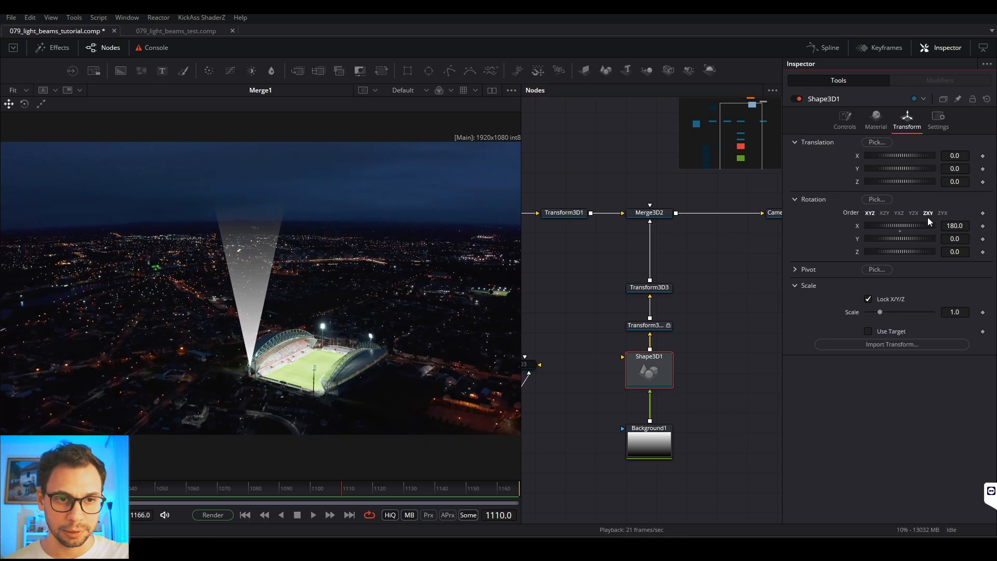
left_click(844, 125)
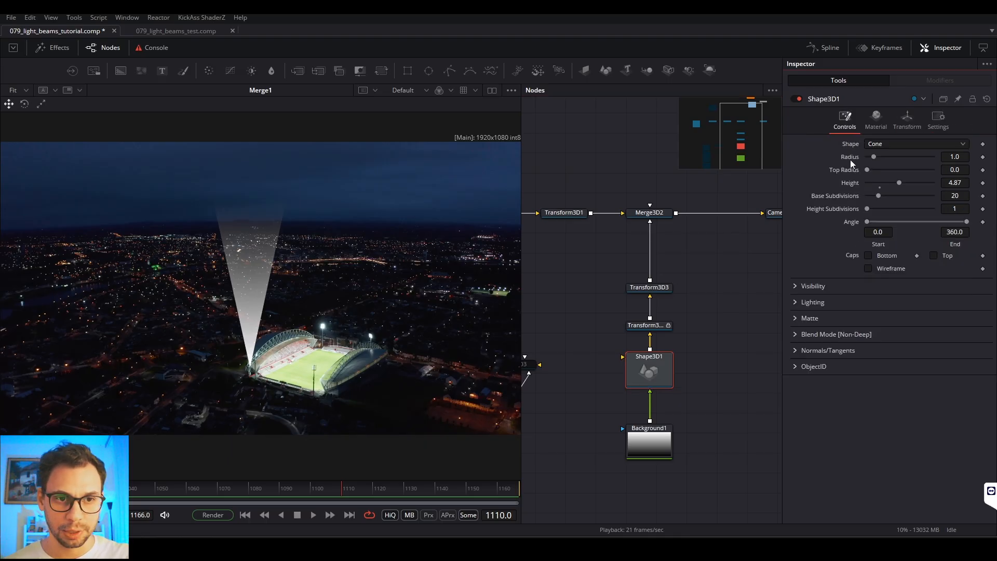
left_click_drag(868, 170, 871, 169)
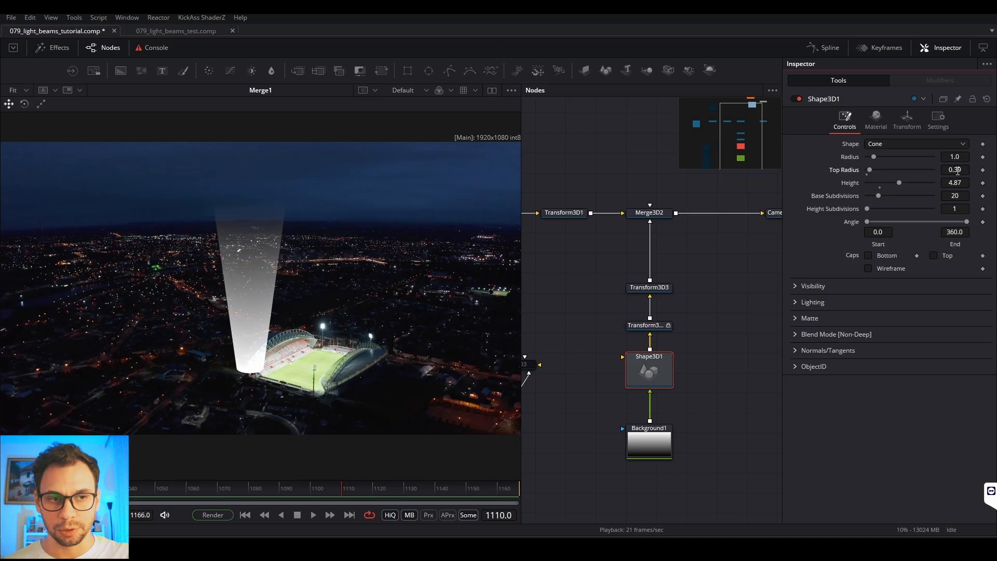
double_click(959, 171)
type("0.05")
key("Return")
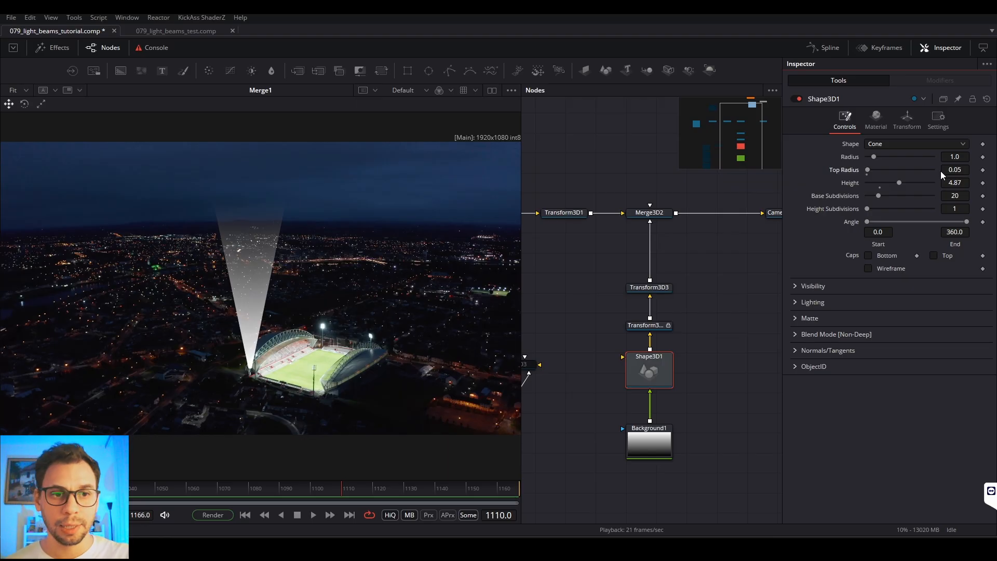
Step: Set the cone's radius to 0.12 and play the shot to check the narrower beam over the stadium
double_click(954, 157)
type("0.12")
key("Return")
left_click_drag(954, 157, 955, 157)
key("space")
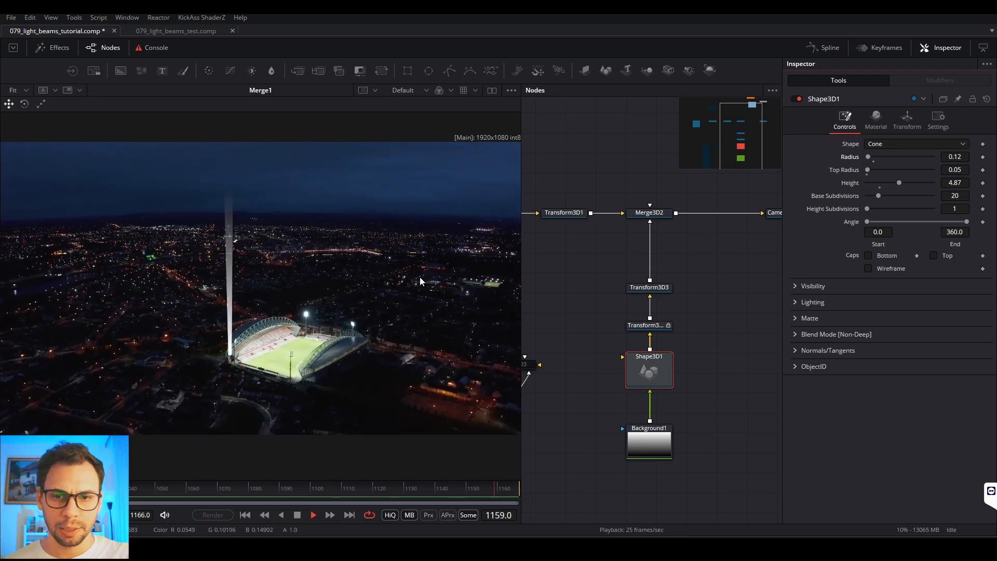
key("space")
Step: Move Background1 closer to Shape3D1 and recolor its gradient's white end light blue (red 0.172549, green 0.682352, blue 1.0)
left_click(695, 385)
left_click(643, 449)
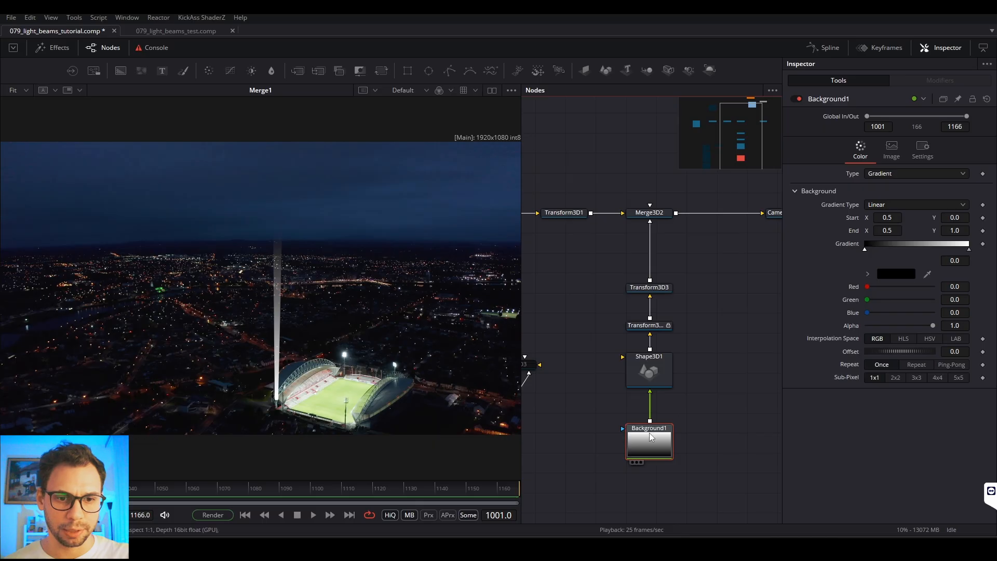
left_click_drag(643, 429, 644, 426)
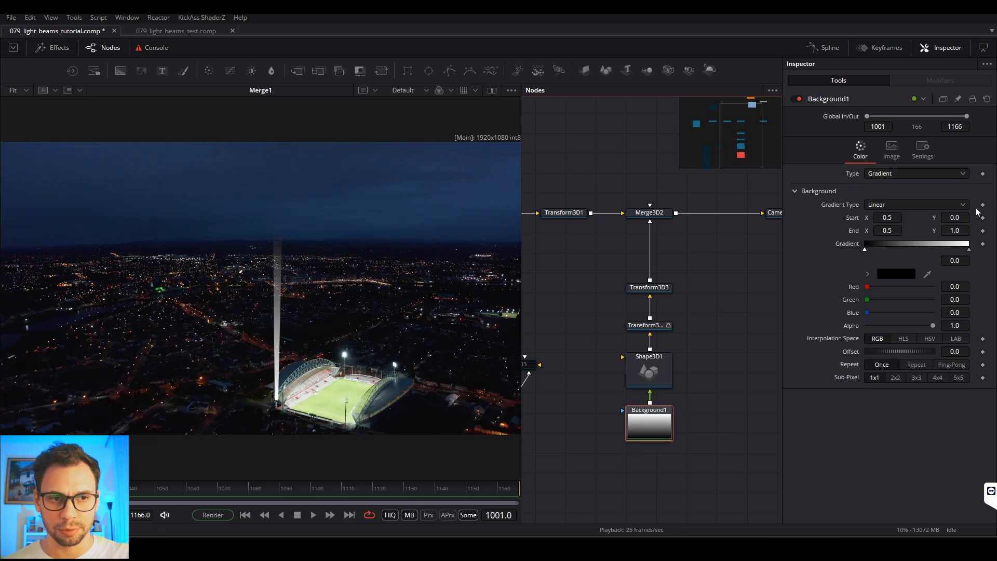
left_click(969, 250)
left_click(907, 277)
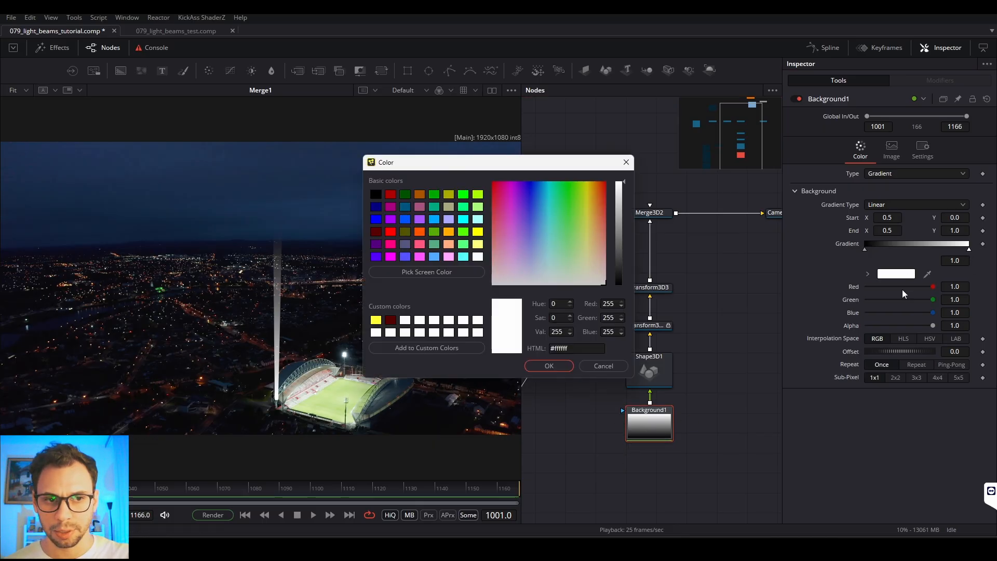
left_click(478, 221)
left_click(464, 218)
left_click(459, 205)
left_click_drag(570, 218, 541, 201)
left_click(555, 366)
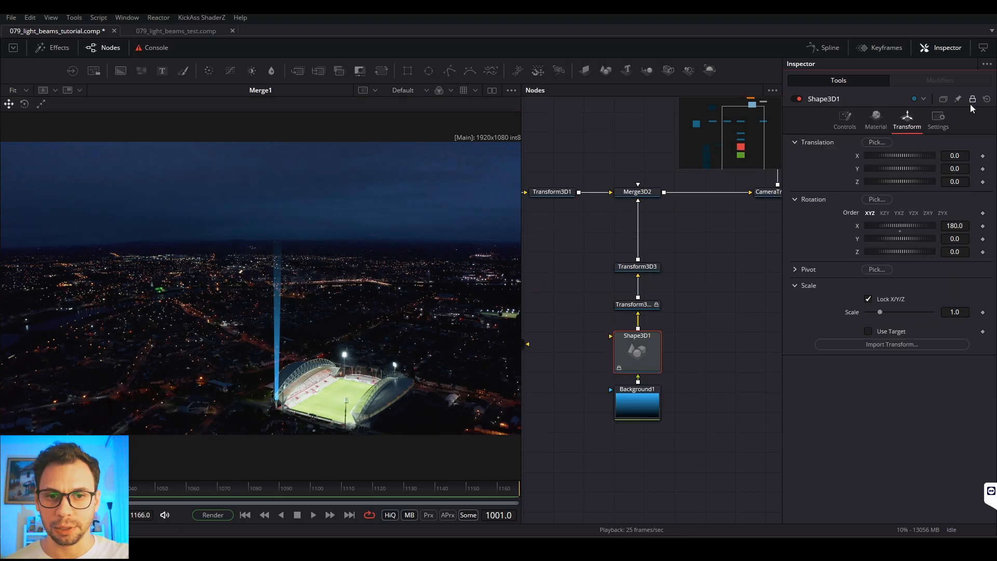
Step: Select Transform3D2 and unlock it for editing
left_click(972, 100)
left_click(644, 307)
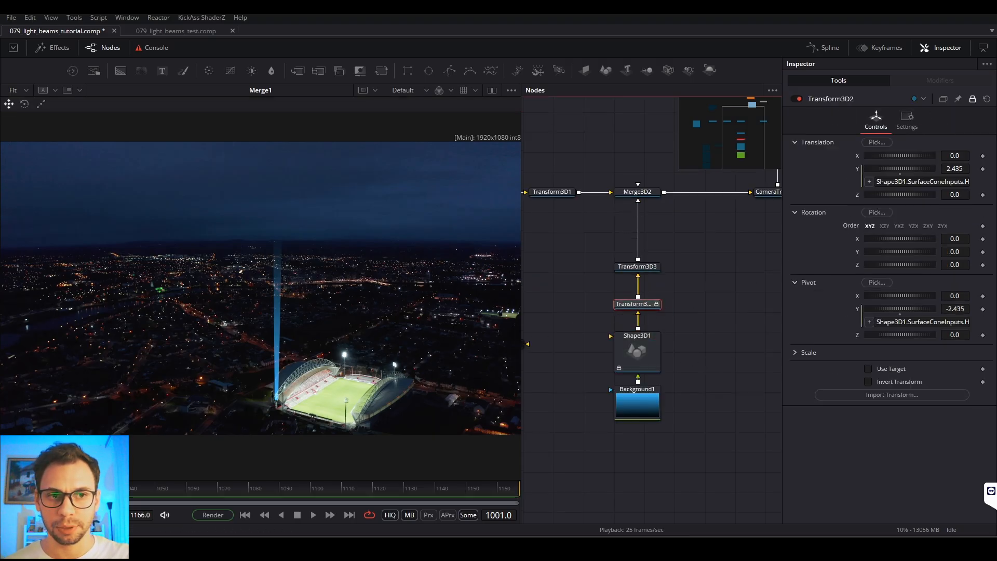
left_click(972, 100)
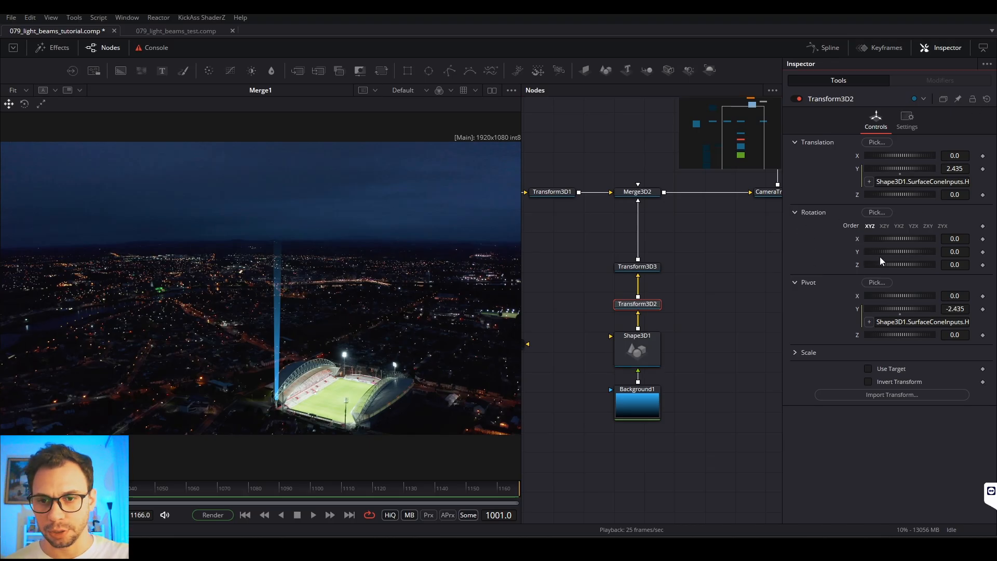
Step: Try rotating the beam about different axes in Transform3D2 and undo the rotation changes
left_click_drag(896, 252, 923, 251)
key("ctrl+z")
left_click_drag(904, 265, 916, 238)
key("ctrl+z")
key("ctrl+z")
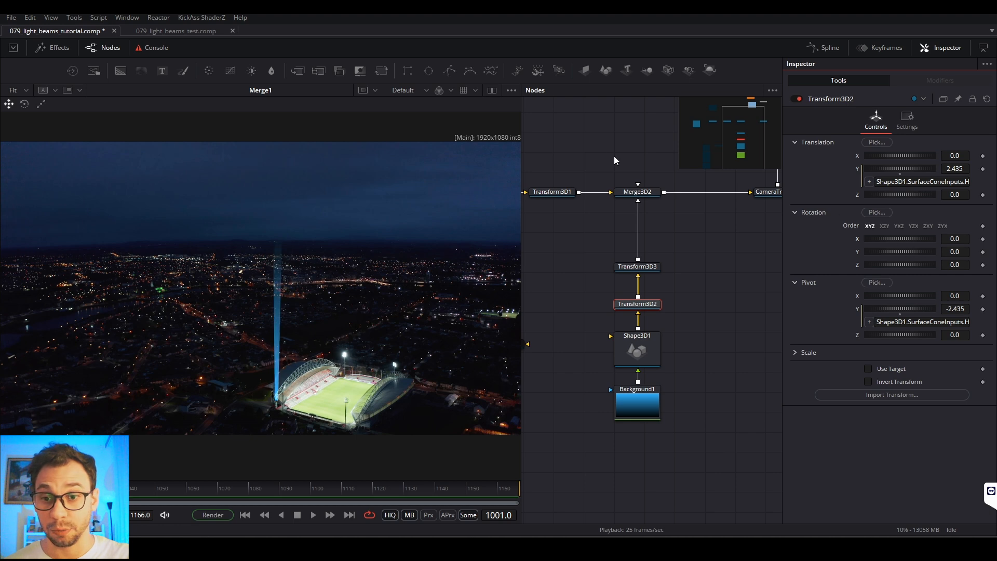
Step: Load Merge3D2 in the viewer and test how the beam tilts about its base, undoing the test rotation
left_click(620, 200)
left_click_drag(362, 294, 300, 322)
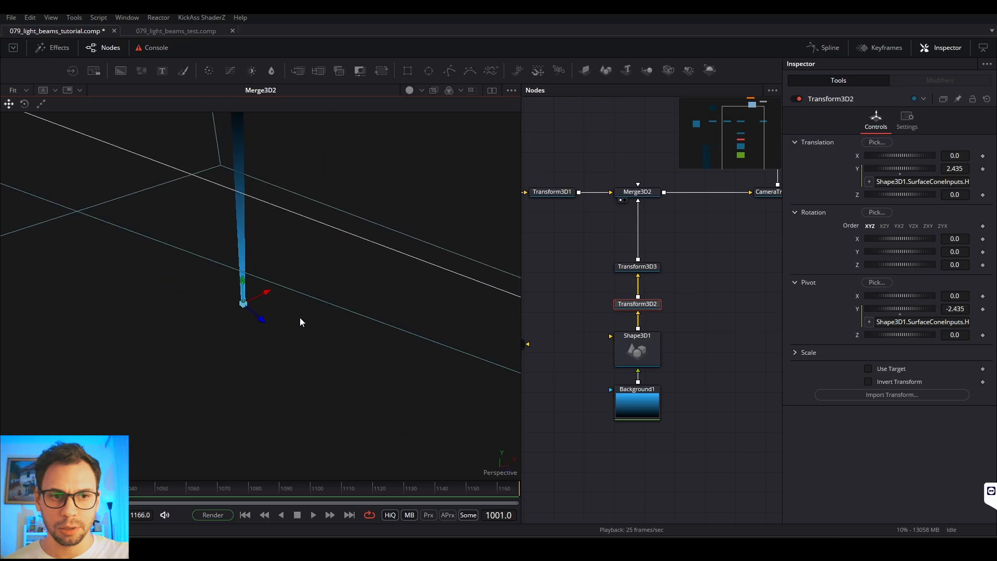
left_click_drag(875, 239, 896, 264)
key("ctrl+z")
key("ctrl+z")
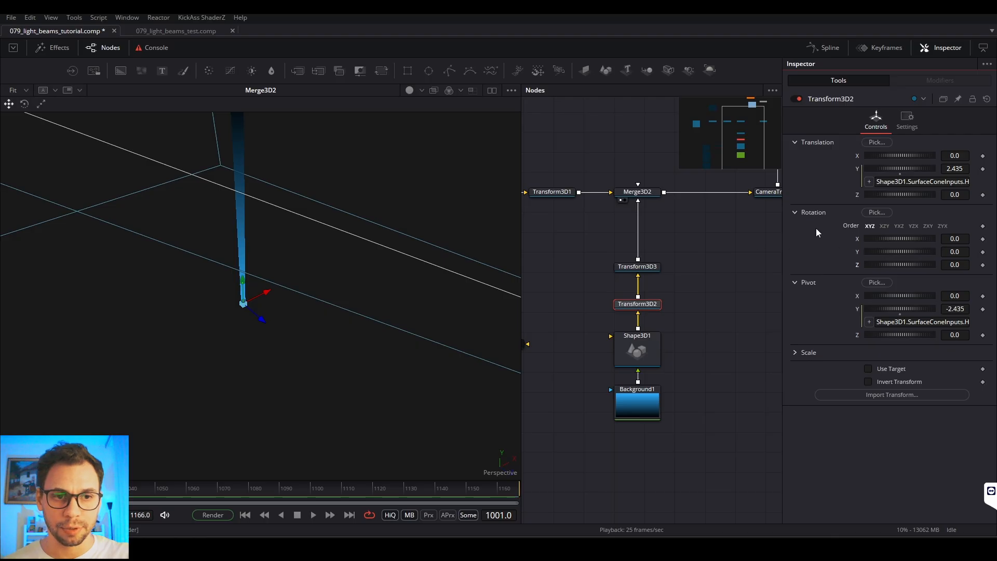
Step: Modify Transform3D2's X rotation with Shake and play the scene to preview the beam's motion
right_click(858, 239)
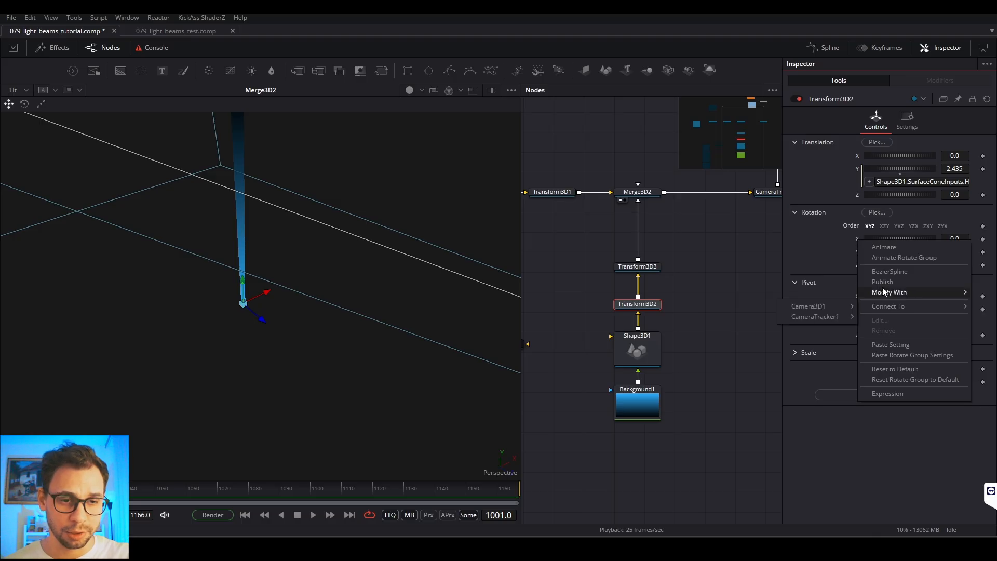
left_click(842, 239)
right_click(846, 238)
left_click(834, 239)
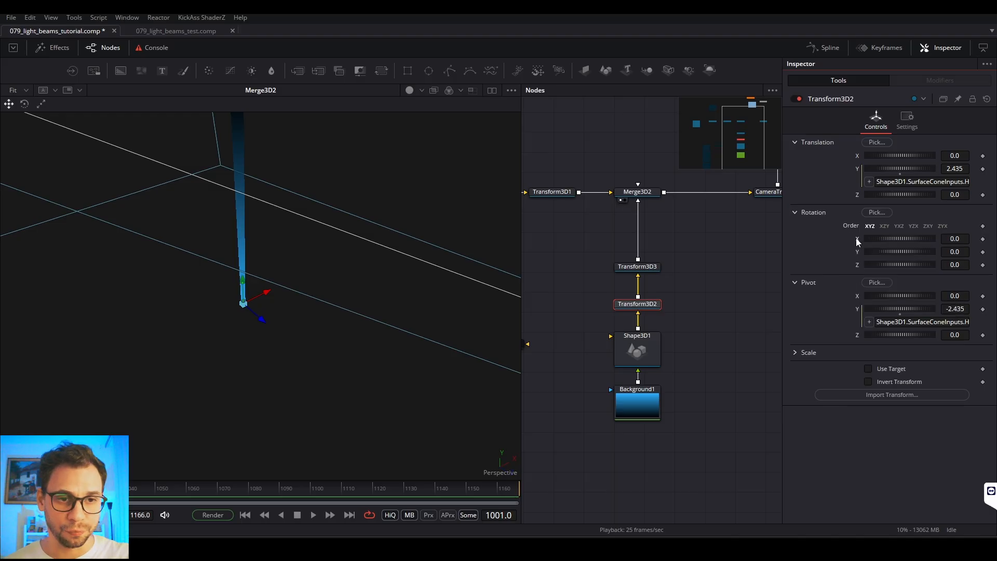
right_click(857, 242)
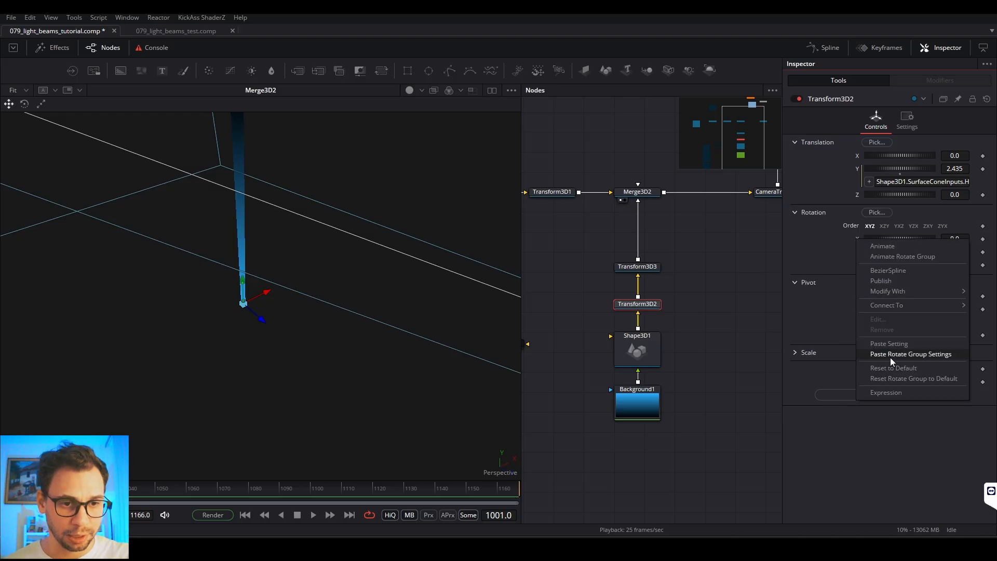
mouse_move(885, 291)
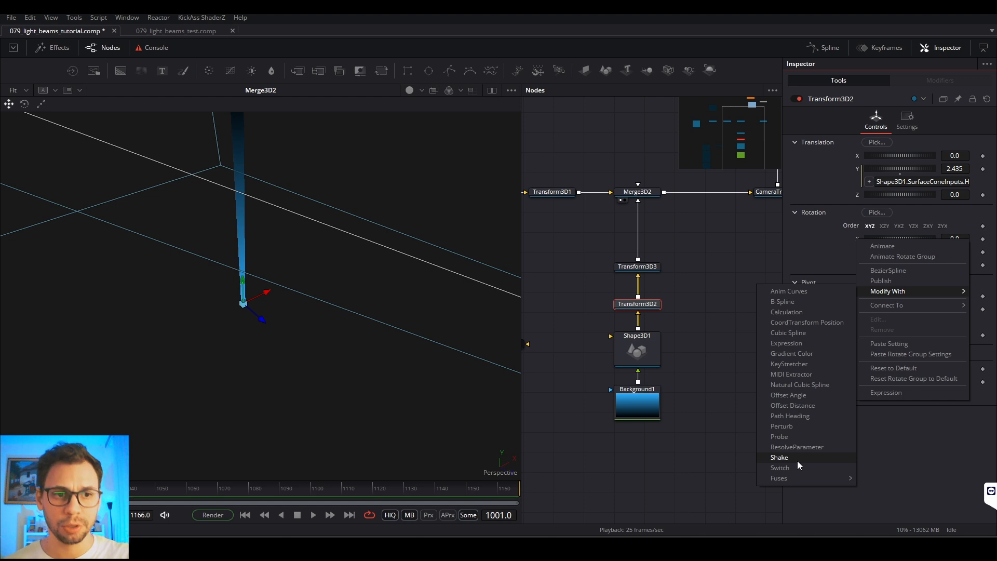
left_click(780, 458)
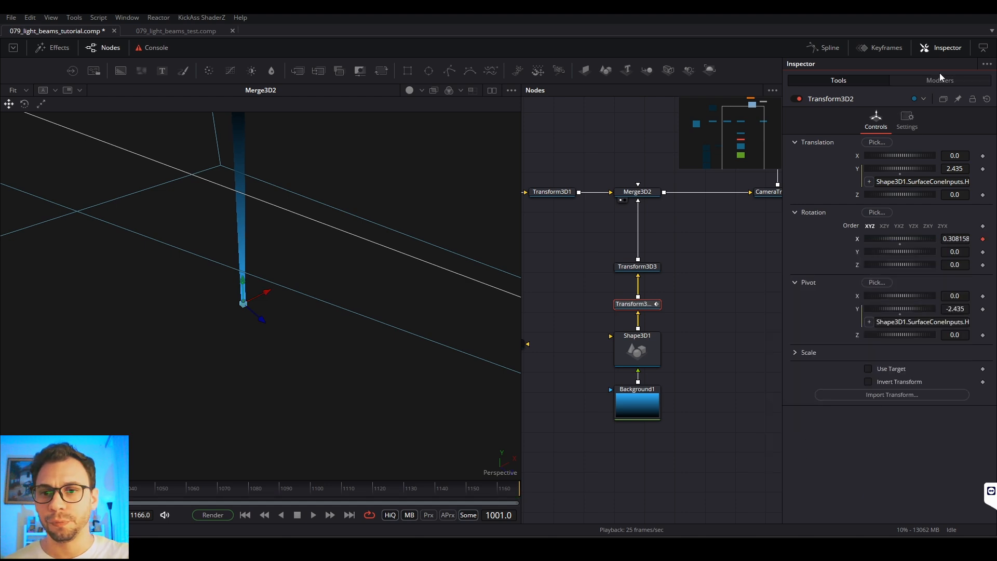
key("space")
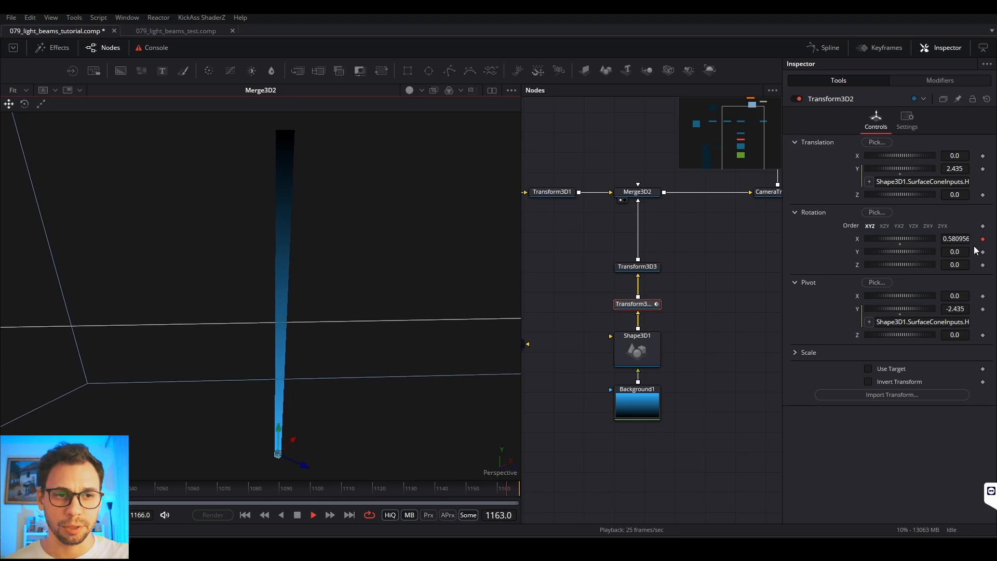
Step: Set the X rotation Shake's minimum to -20, maximum to 20 and smoothness to 18.31
left_click(941, 81)
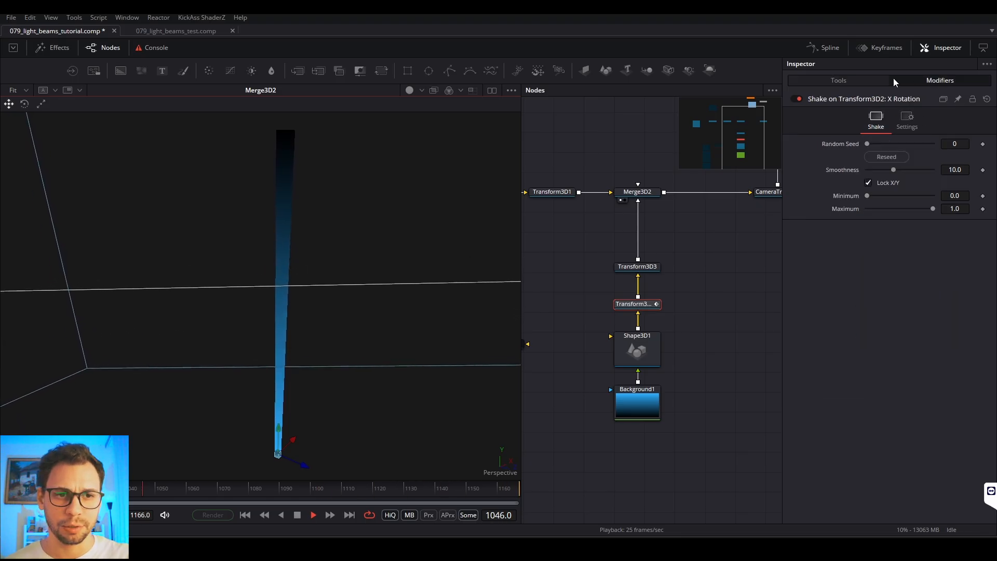
left_click(877, 78)
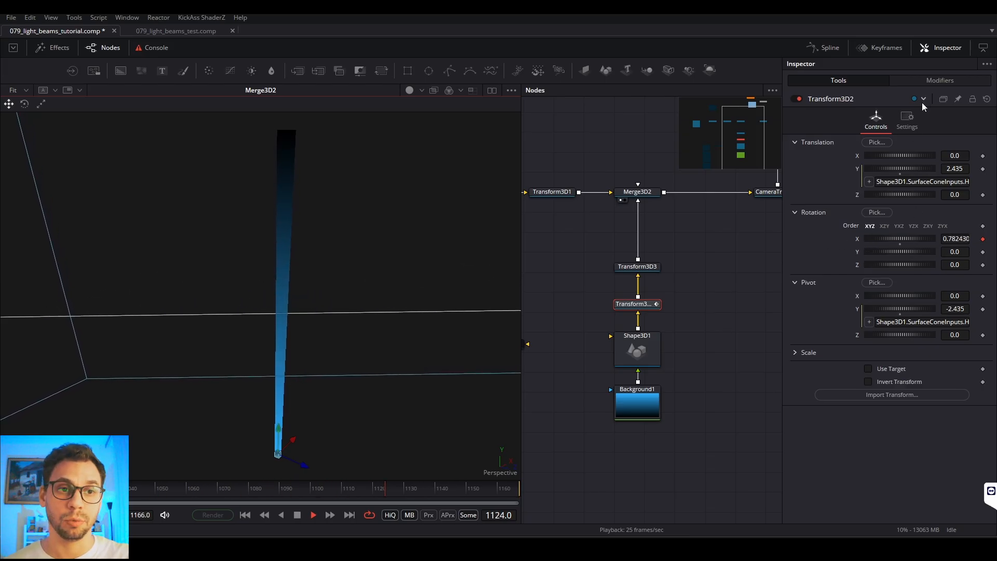
left_click(930, 82)
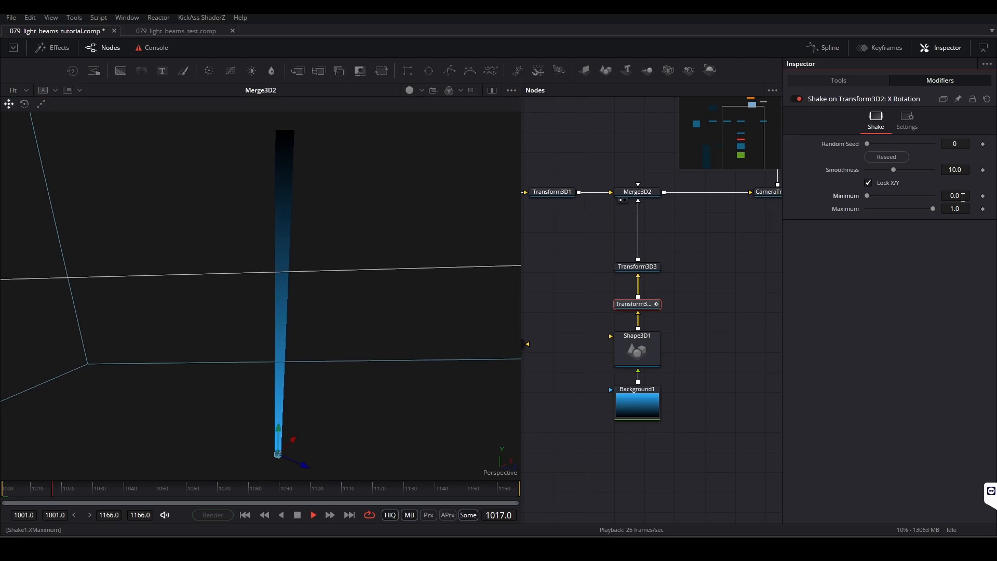
left_click(963, 196)
type("-20")
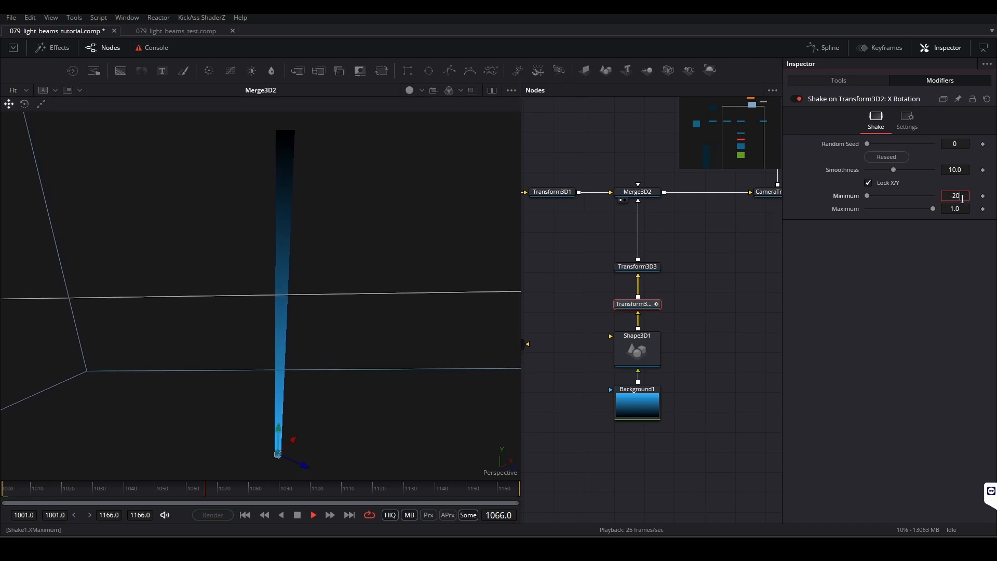
key("Tab")
type("20")
key("Tab")
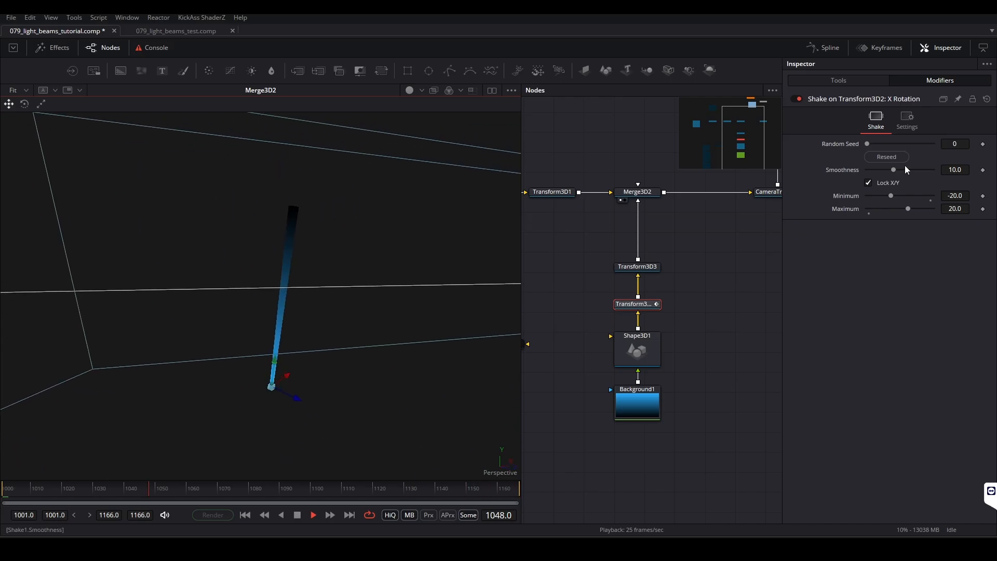
left_click_drag(893, 170, 916, 170)
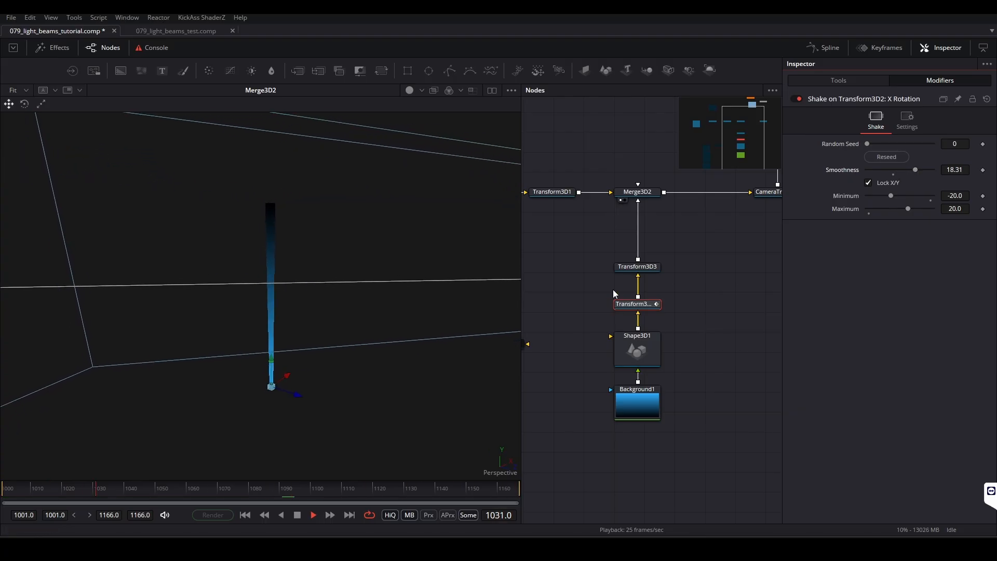
Step: Load Merge1 in the viewer to check the swaying beam over the stadium footage
left_click(839, 81)
left_click_drag(755, 213, 655, 401)
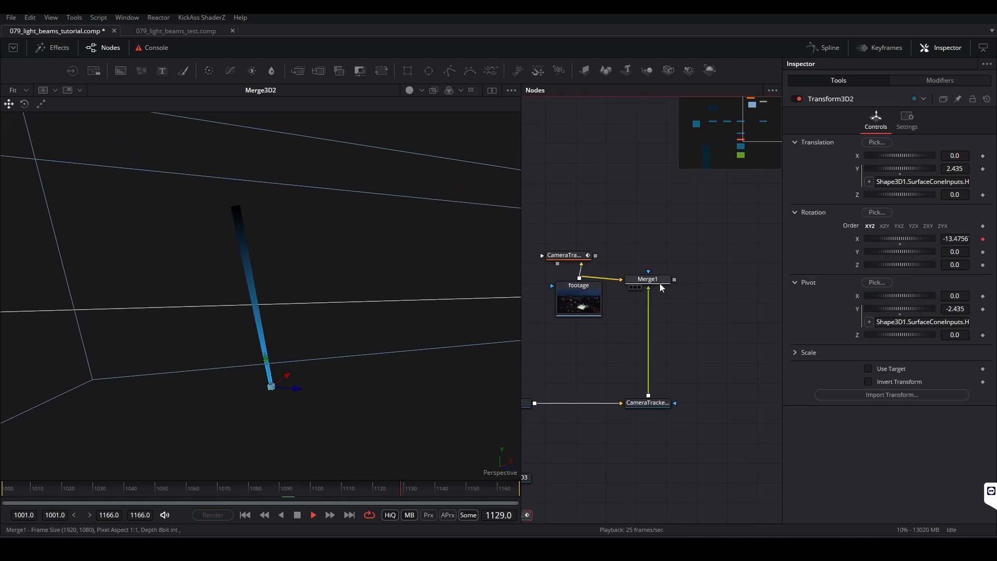
left_click(631, 287)
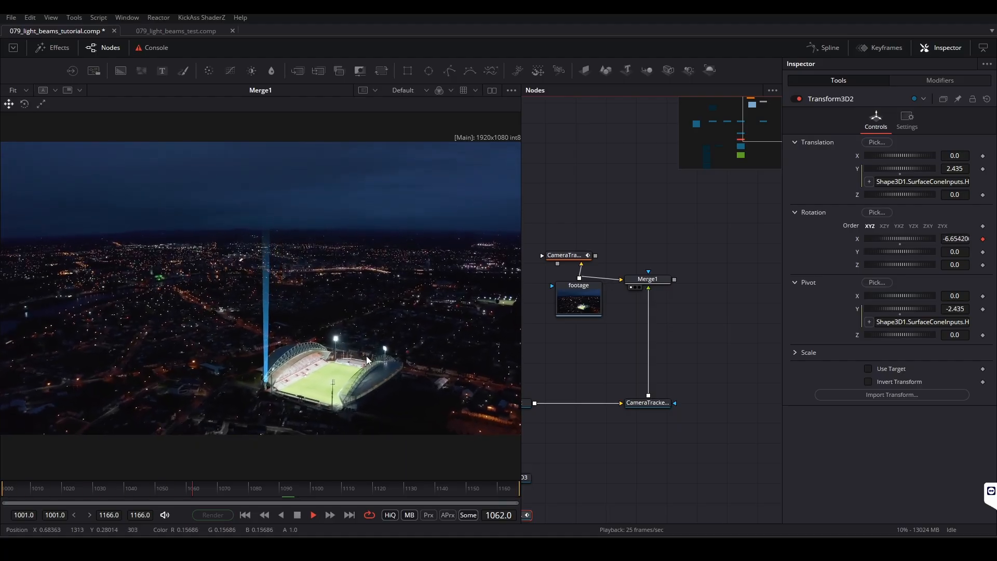
Step: Reseed the X rotation Shake several times during playback to vary the beam's random movement
left_click_drag(599, 439, 726, 291)
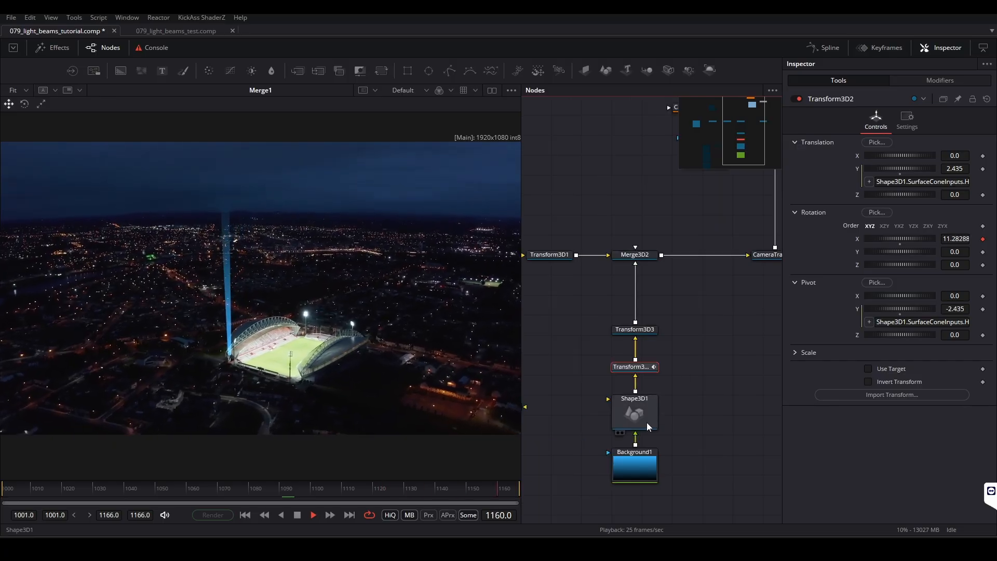
left_click(915, 79)
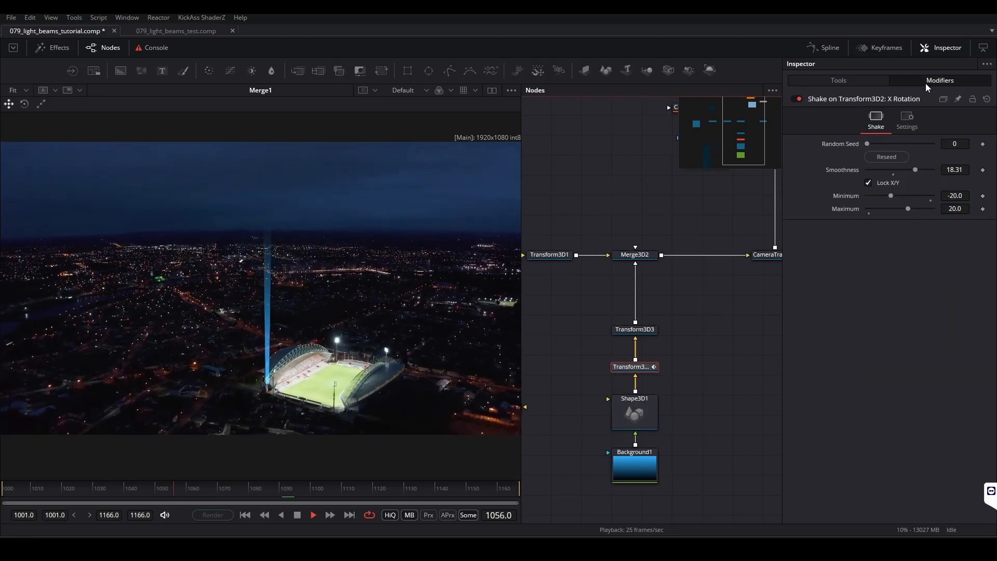
left_click(891, 157)
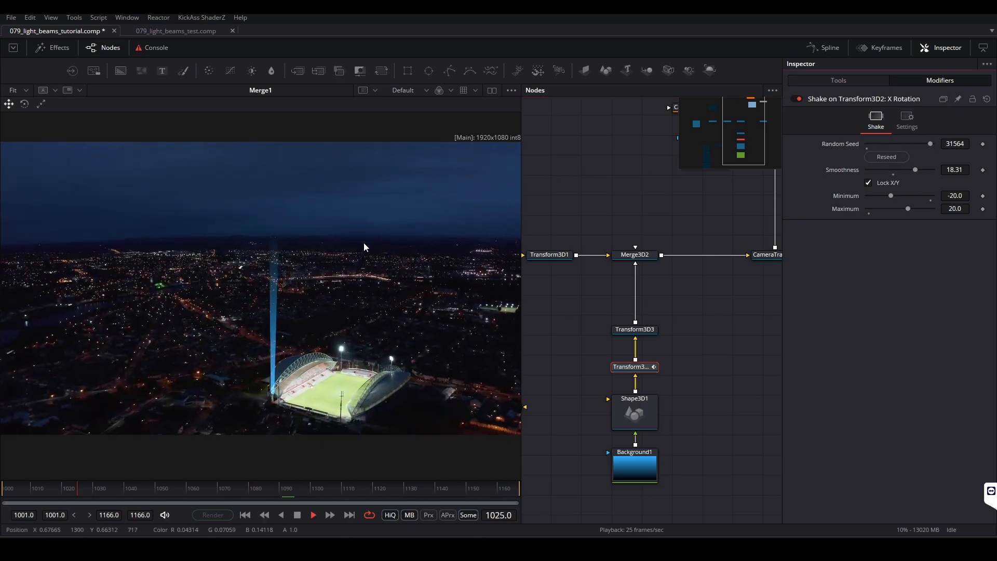
left_click(892, 157)
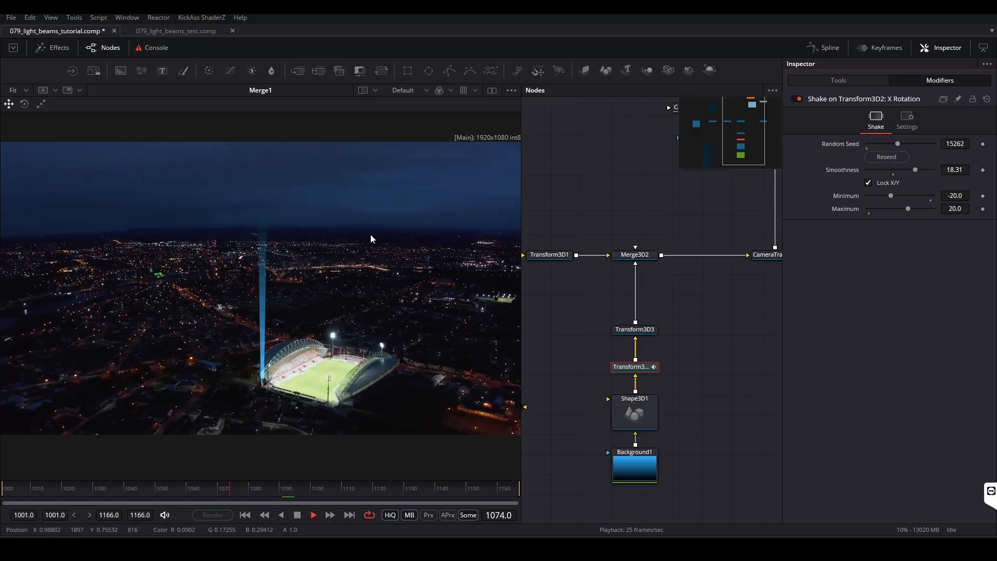
left_click(897, 158)
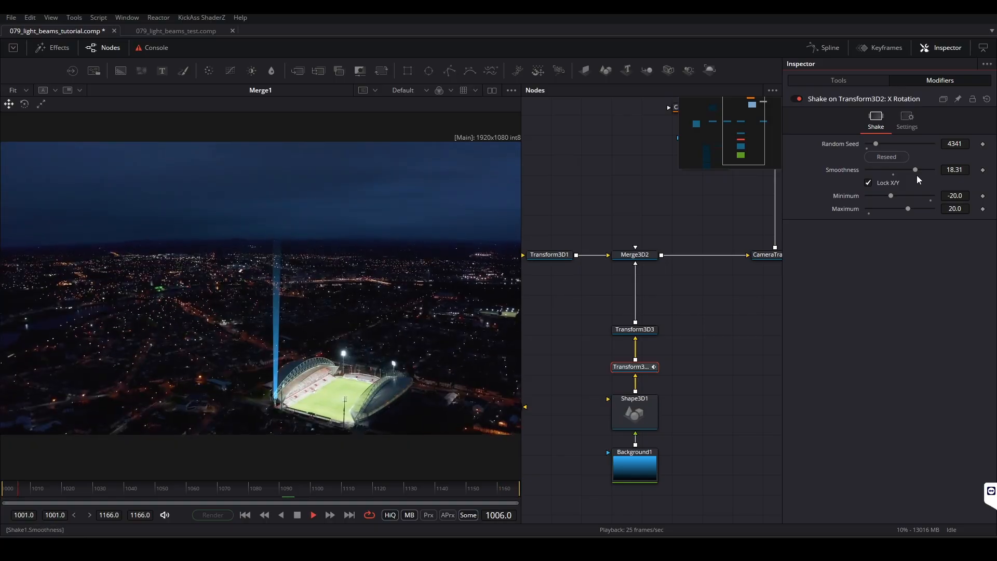
Step: Lower the X rotation Shake's smoothness to 13.39 and stop playback with Transform3D2's own controls showing
left_click_drag(915, 169, 902, 171)
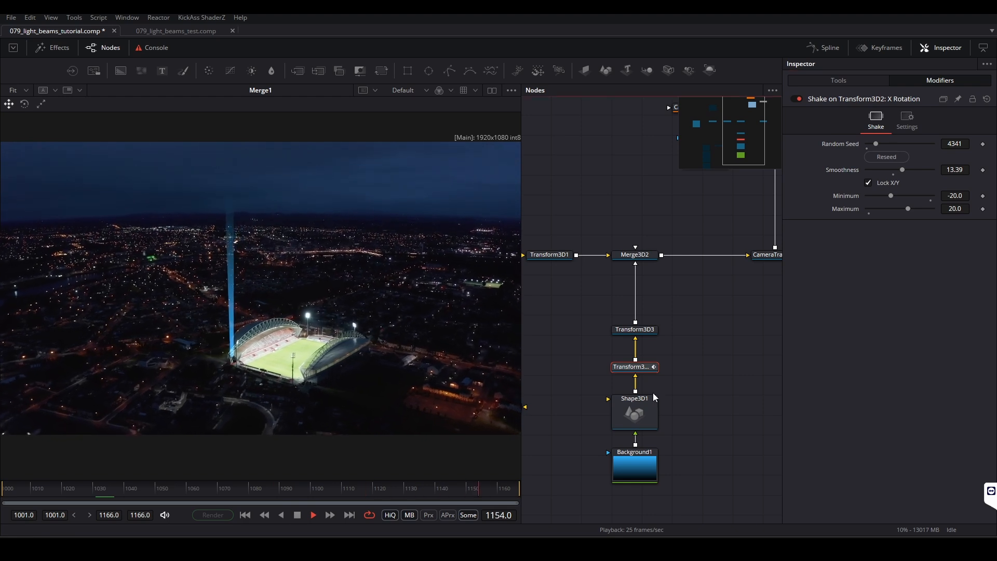
left_click(838, 79)
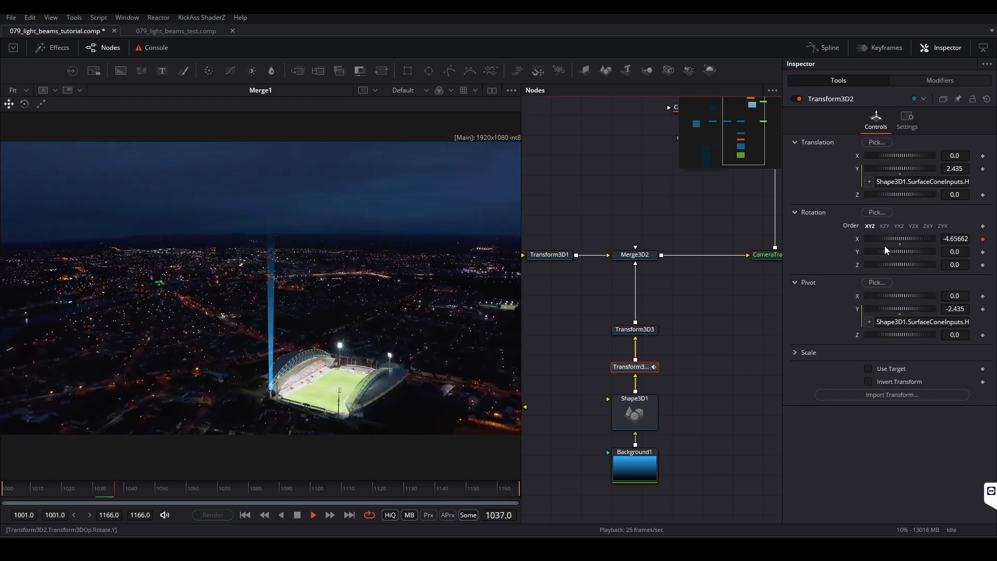
key("space")
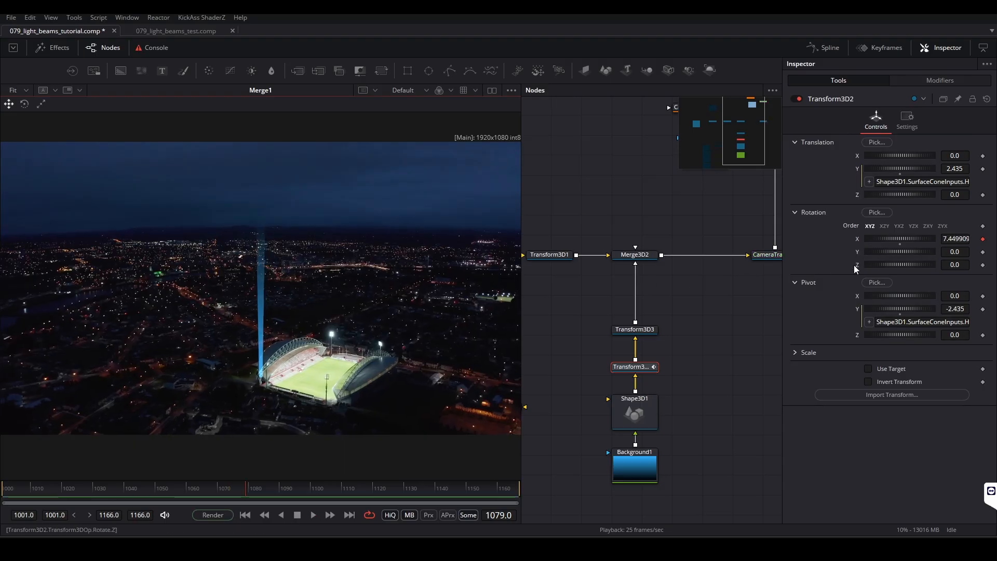
Step: Modify Transform3D2's Y and Z rotation with a Shake modifier each
right_click(856, 267)
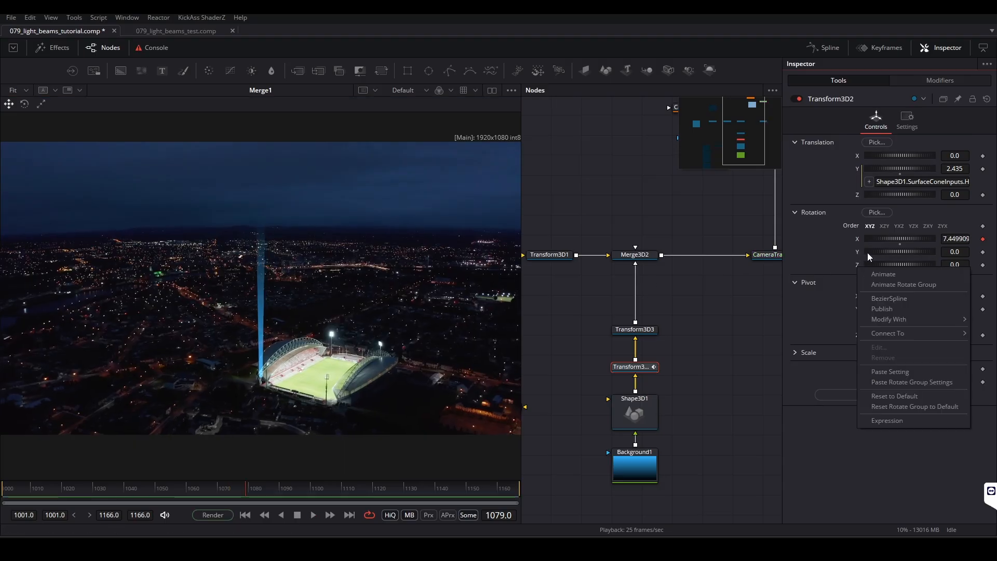
left_click(802, 248)
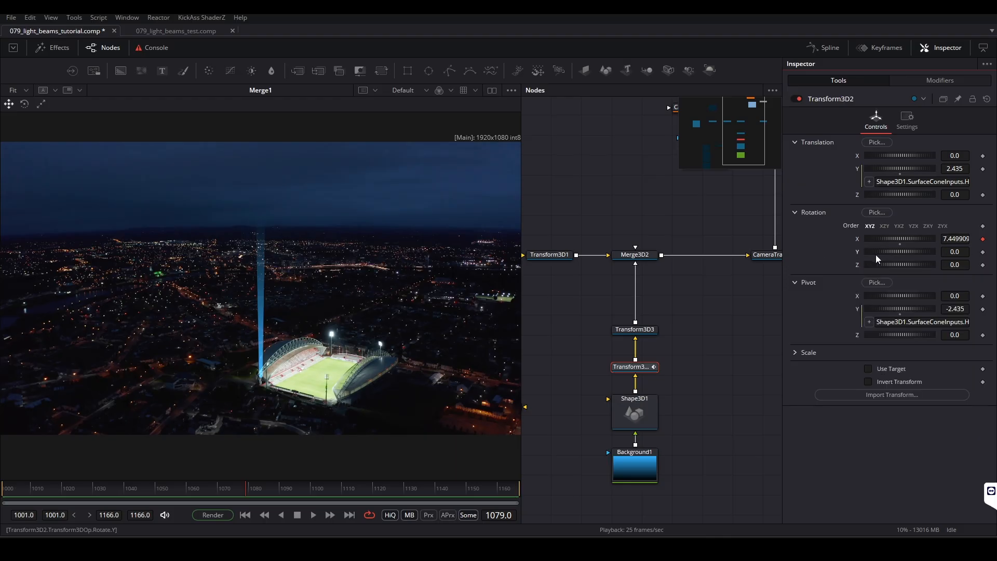
right_click(857, 251)
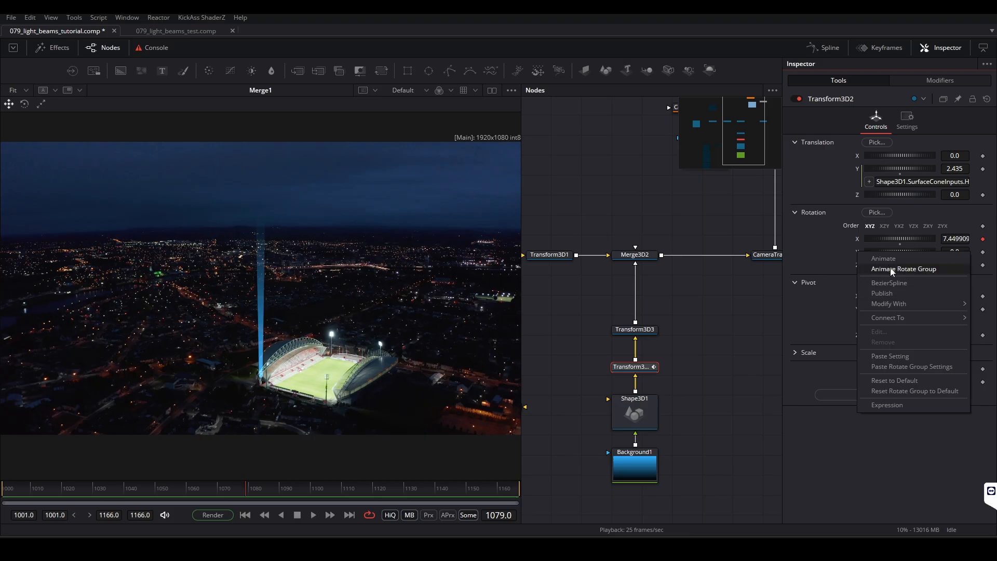
mouse_move(893, 306)
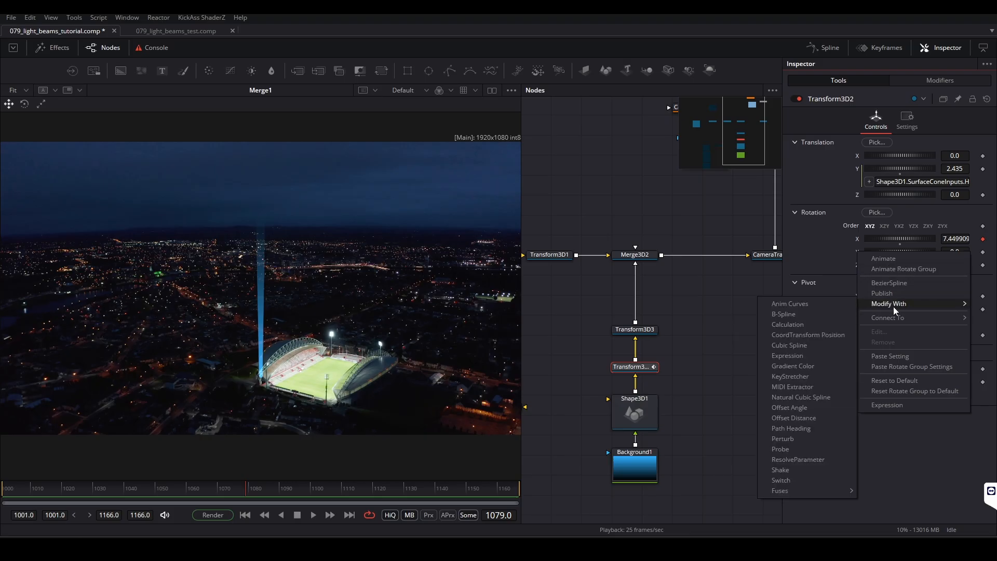
left_click(793, 471)
right_click(858, 266)
mouse_move(877, 320)
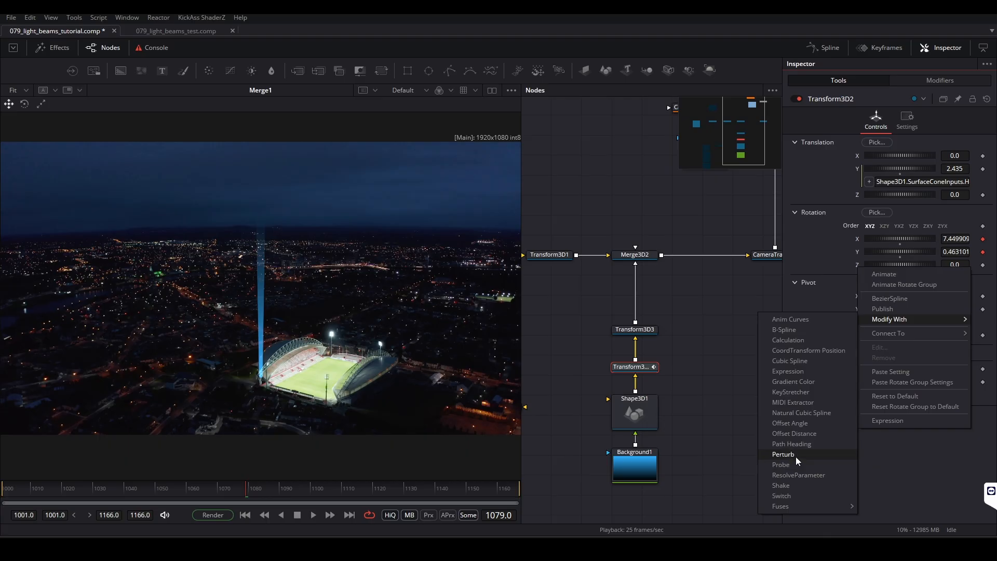
left_click(788, 487)
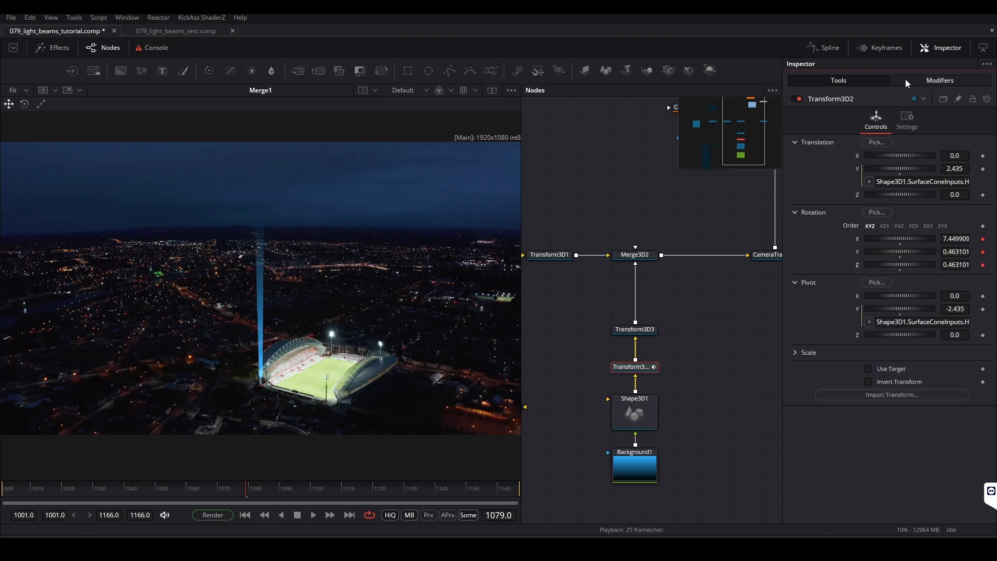
Step: Set the X rotation Shake's smoothness to 13
left_click(936, 79)
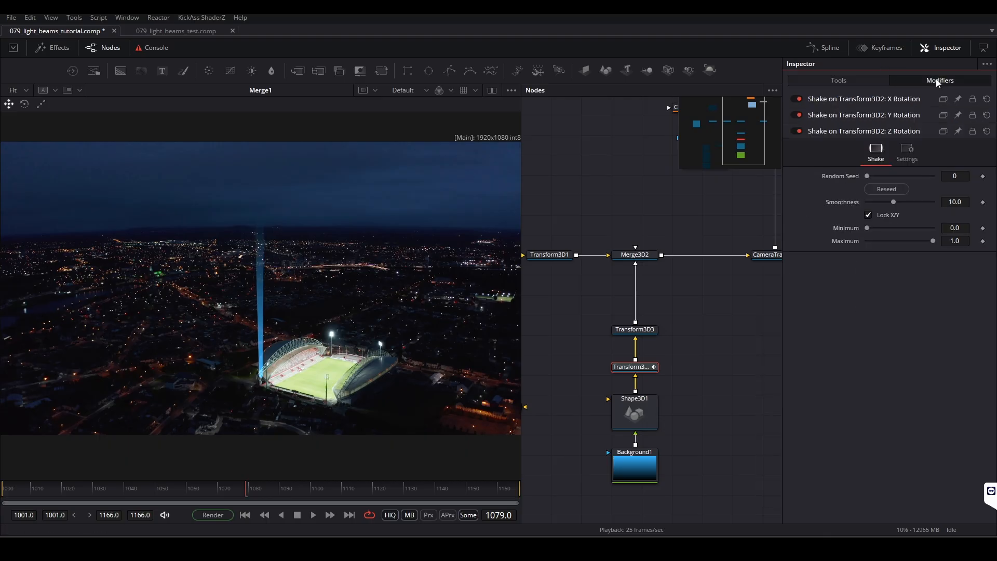
left_click(858, 115)
left_click(856, 100)
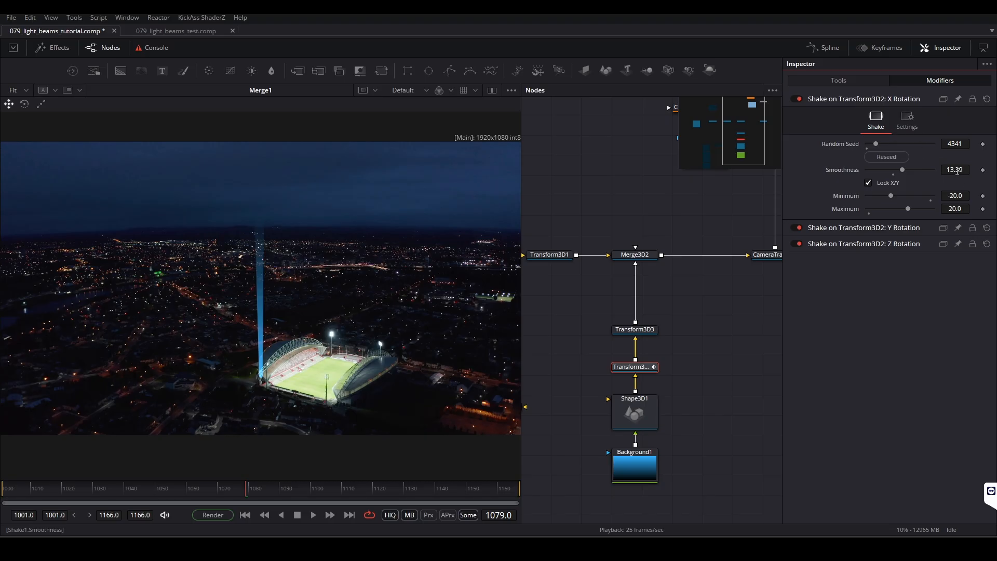
type("13")
key("Tab")
Step: Set the Y rotation Shake's smoothness to 13, minimum to -20 and maximum to 20
left_click(861, 229)
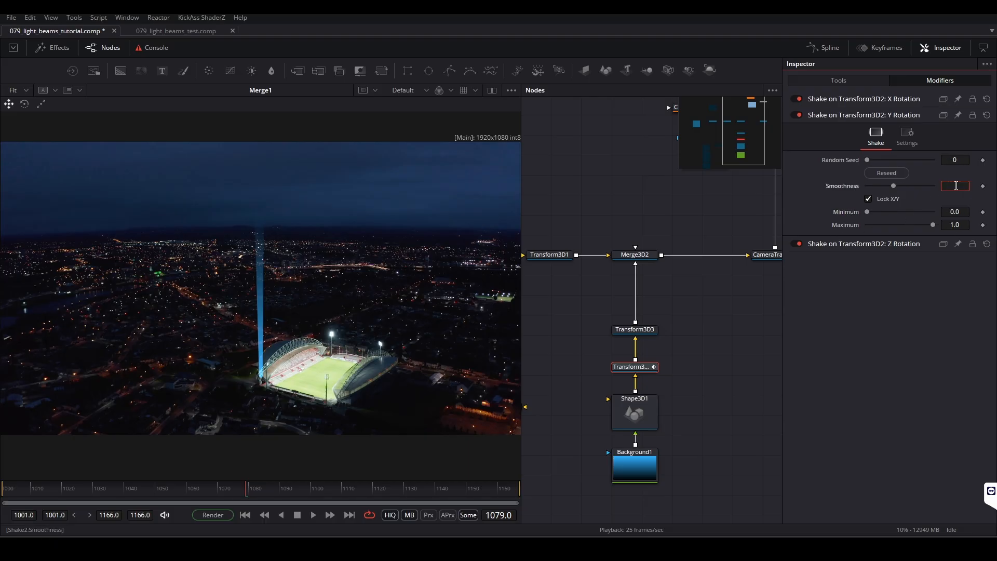
left_click(956, 186)
type("13")
key("Tab")
type("20")
key("Return")
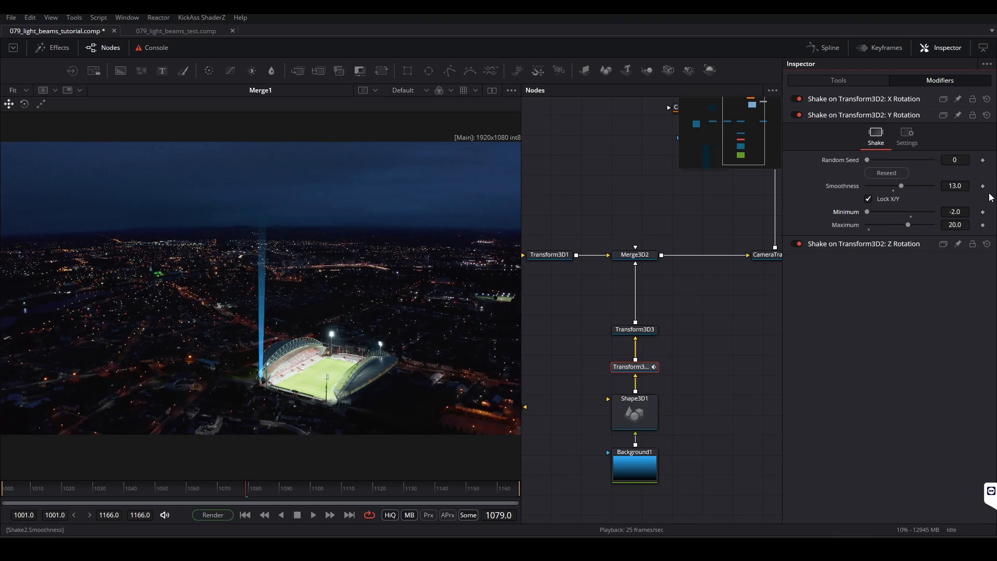
left_click(966, 211)
type("-20")
key("Tab")
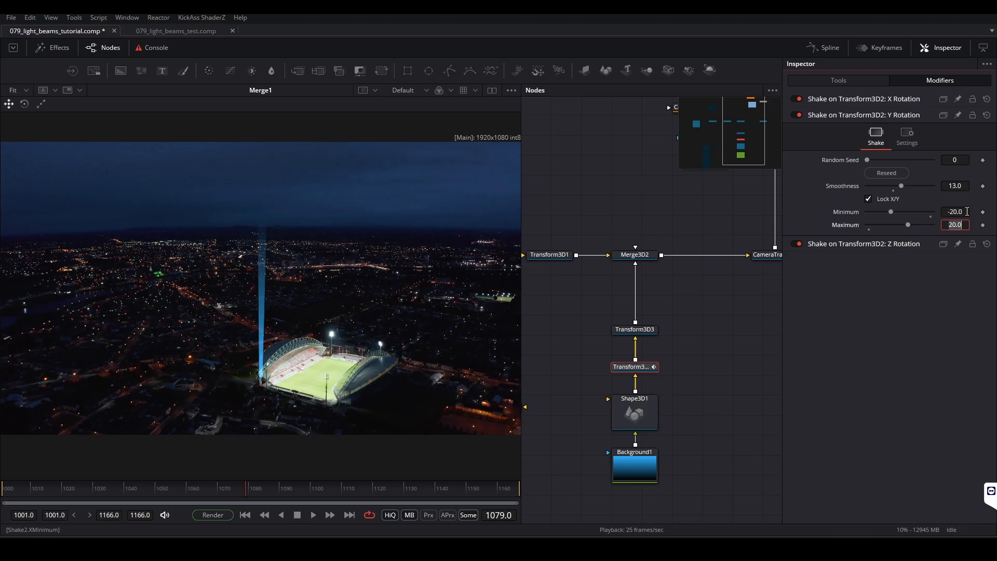
Step: Set the Z rotation Shake's smoothness to 13, minimum to -20 and maximum to 20
left_click(824, 116)
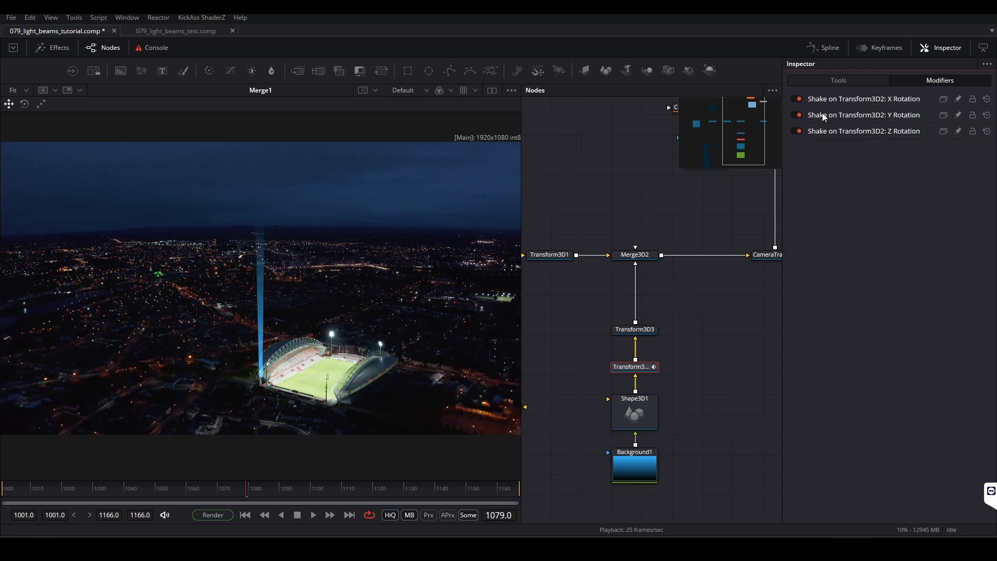
left_click(842, 132)
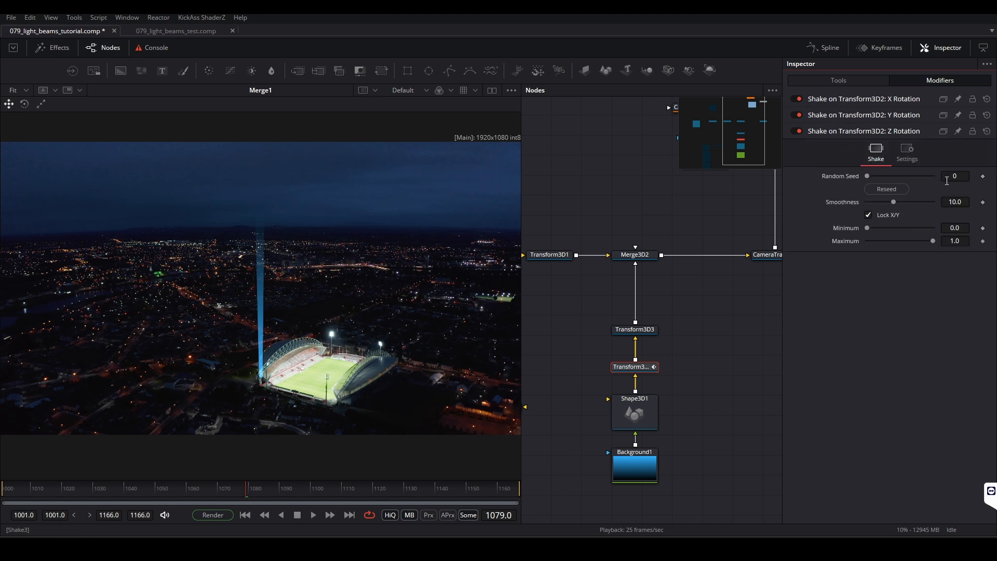
key("Tab")
type("-20")
key("Tab")
type("20")
key("Return")
Step: Play the composite to check the beam's movement with Shake on all three rotation axes
left_click(442, 282)
key("space")
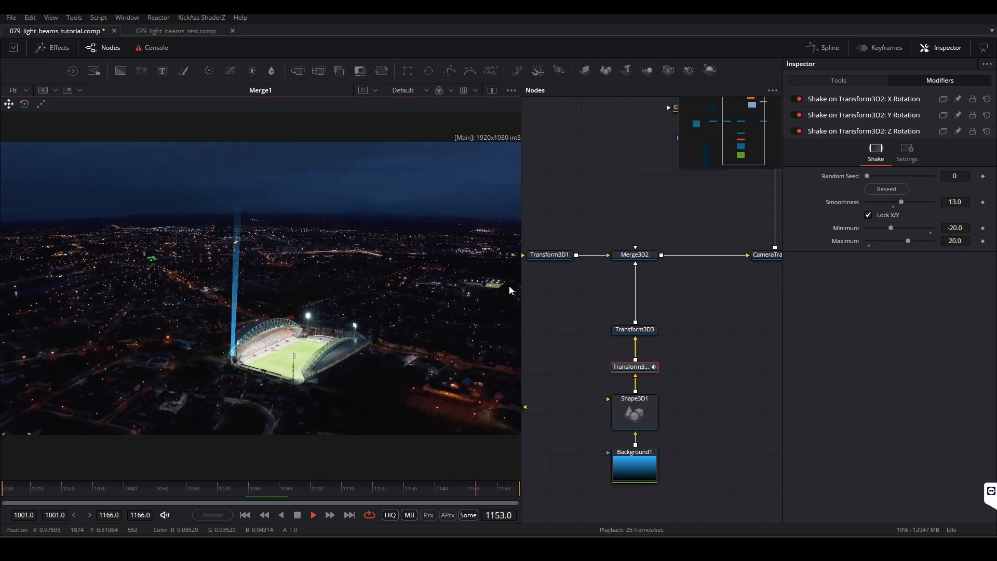
key("space")
Step: Duplicate Transform3D3 and wire the copy between Transform3D2 and Merge3D2 as a second beam
left_click(733, 371)
left_click_drag(707, 373, 693, 322)
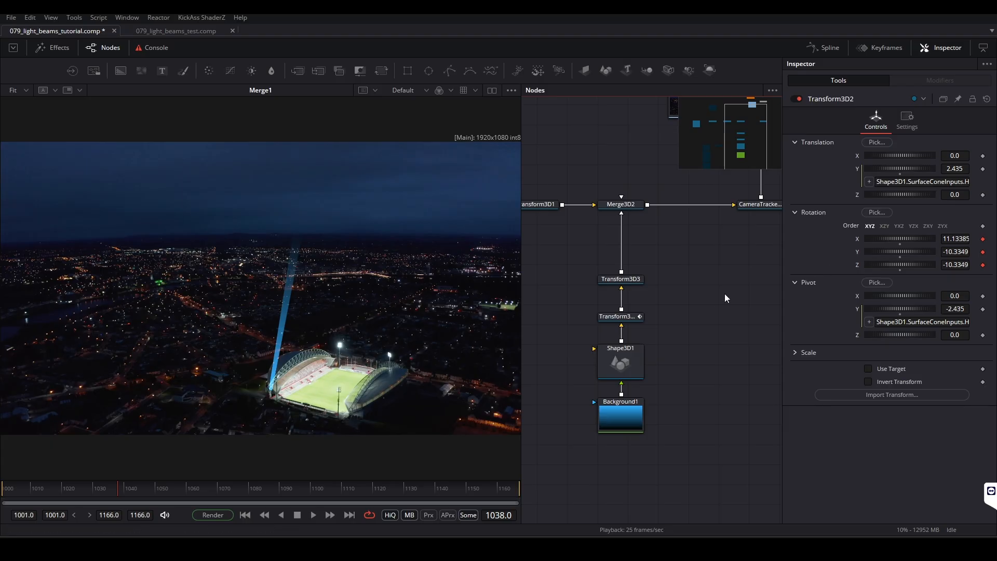
left_click(633, 281)
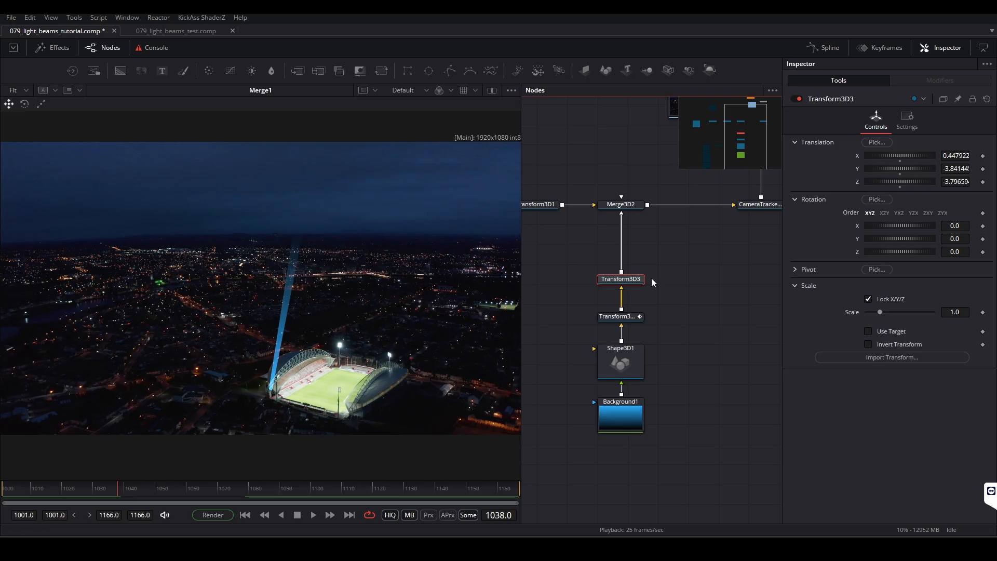
key("ctrl+v")
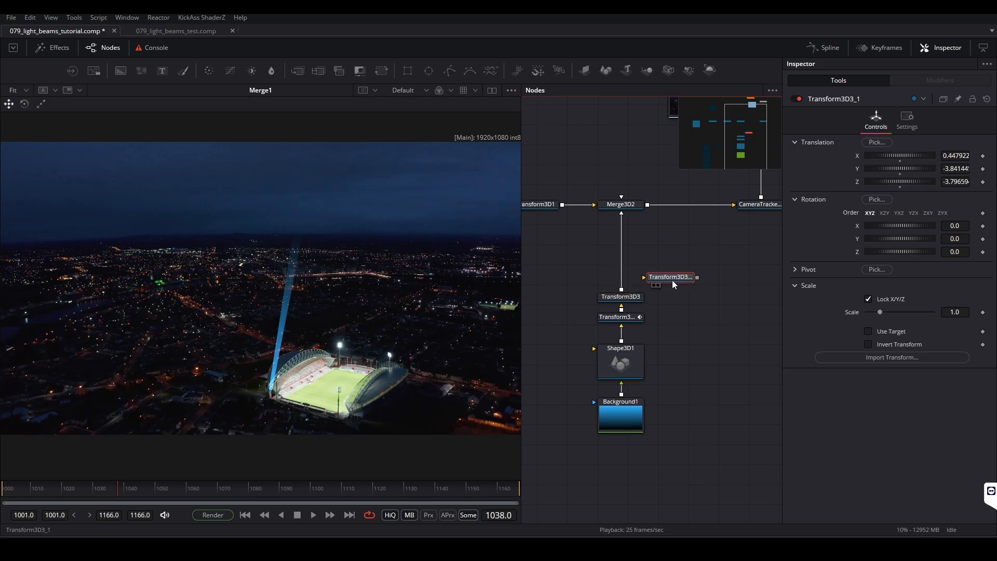
left_click(622, 280)
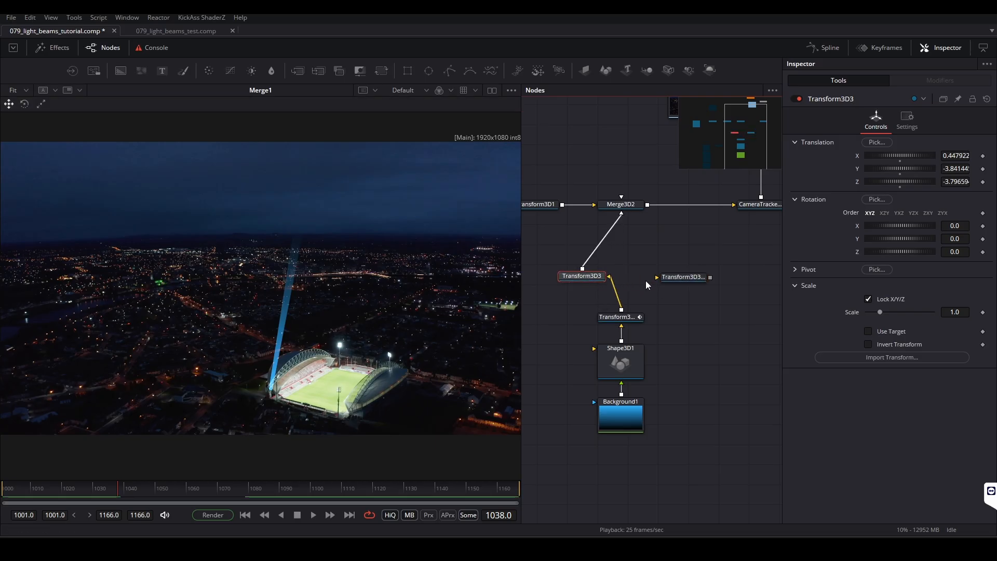
left_click(674, 275)
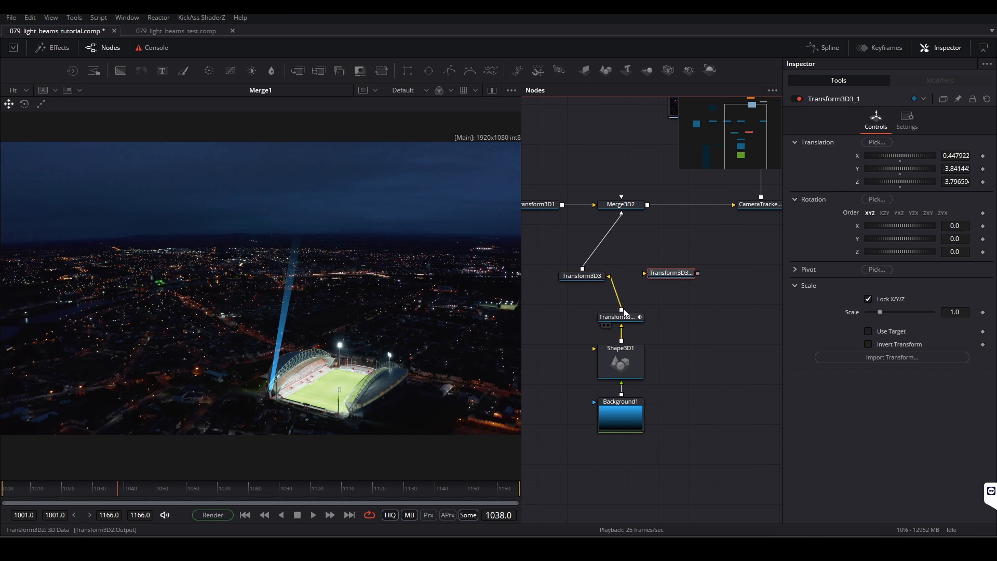
left_click_drag(622, 313, 659, 276)
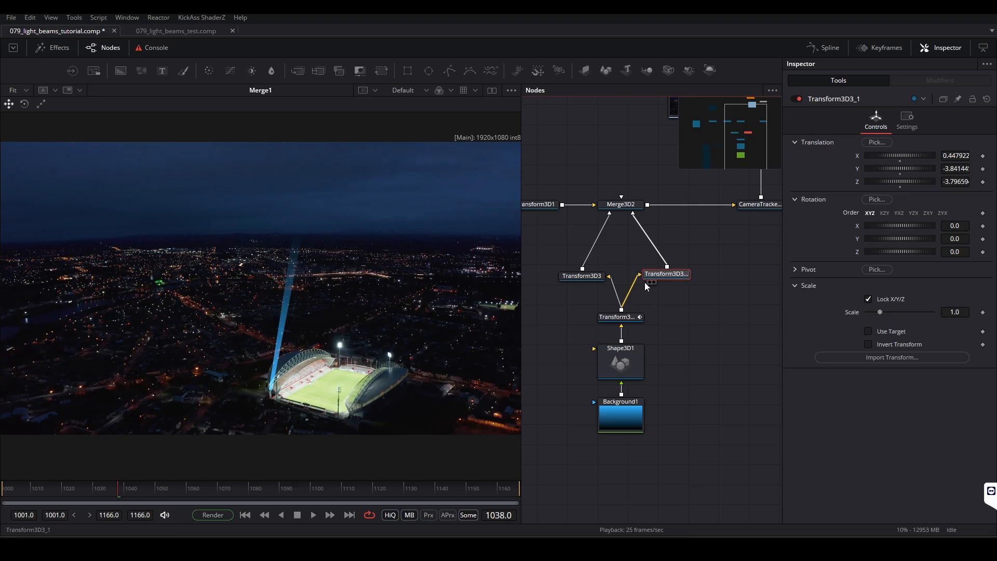
Step: View Merge3D2 and enable Merge3D3 with the auto_678, auto_347, auto_201 and auto_195 marker cubes
left_click(604, 212)
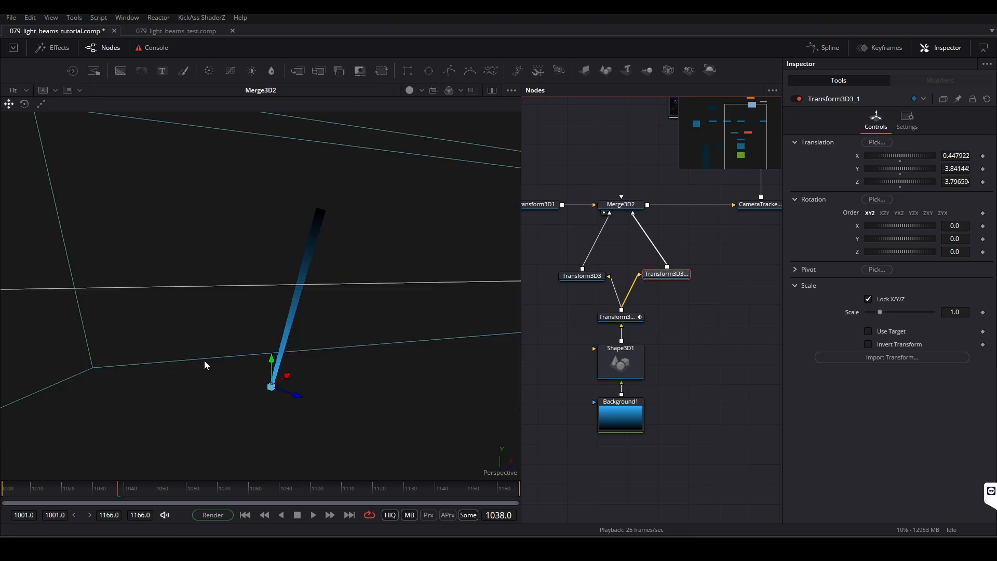
left_click_drag(642, 350, 784, 296)
scroll(784, 298, "down", 3)
left_click_drag(724, 385, 653, 295)
left_click(797, 99)
left_click(797, 115)
left_click(796, 132)
left_click(797, 147)
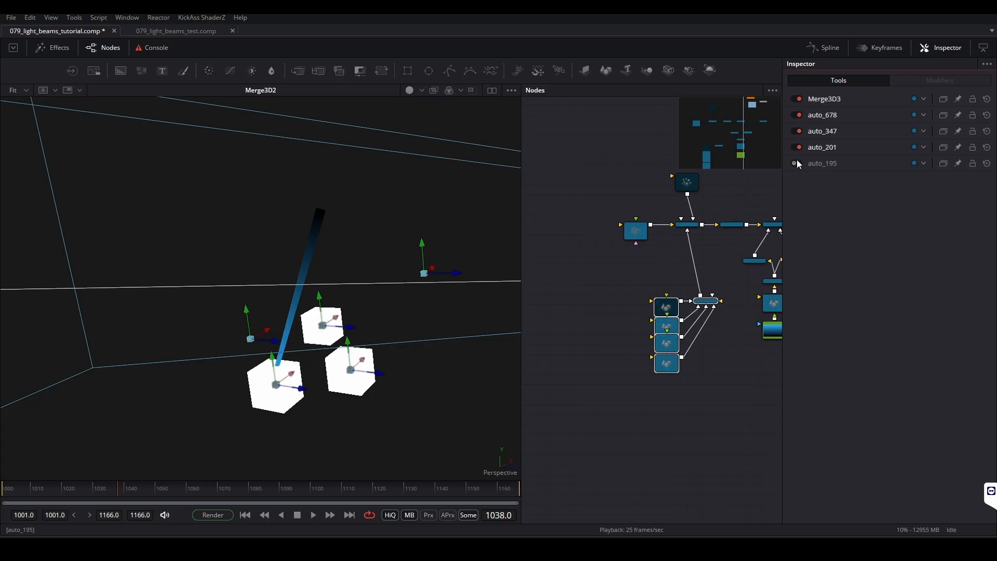
left_click(797, 164)
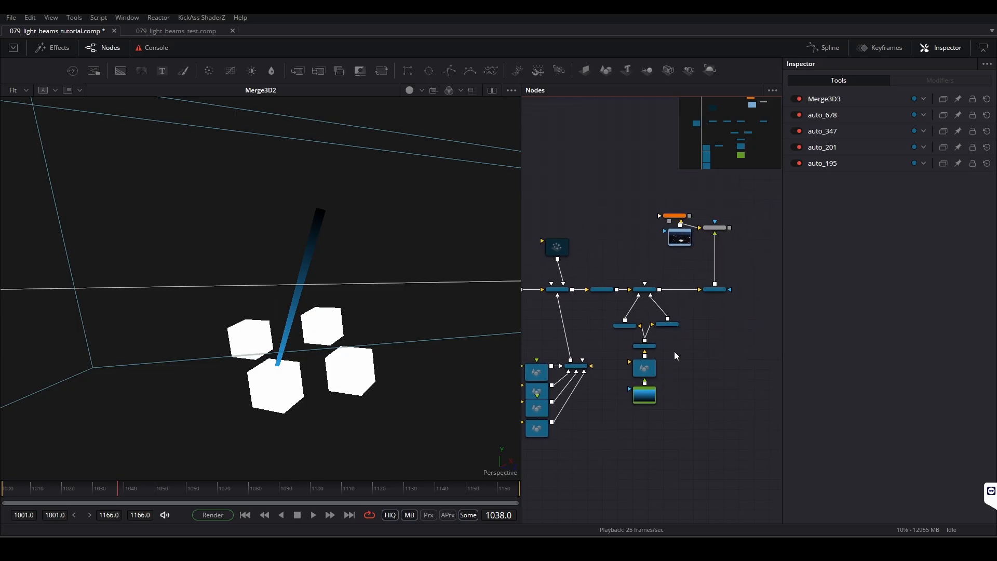
Step: Move the second beam onto another marker cube, at about X 4.54 and Z -4.60
left_click(669, 327)
left_click_drag(318, 330, 363, 324)
key("space")
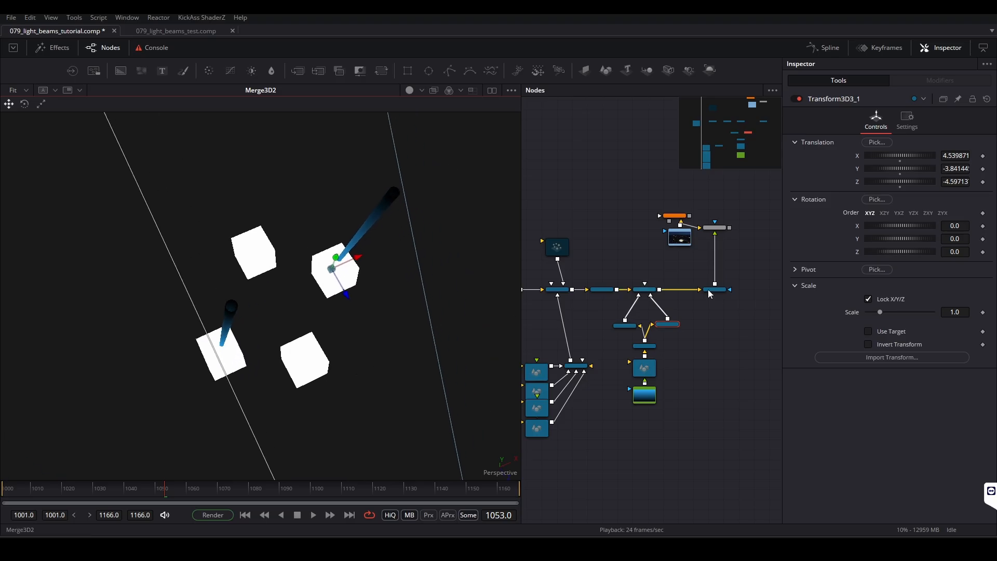
Step: Add a third beam transform copy between Transform3D2 and Merge3D2 and move it onto a free cube at about X 2.57, Z -6.28
left_click(670, 327)
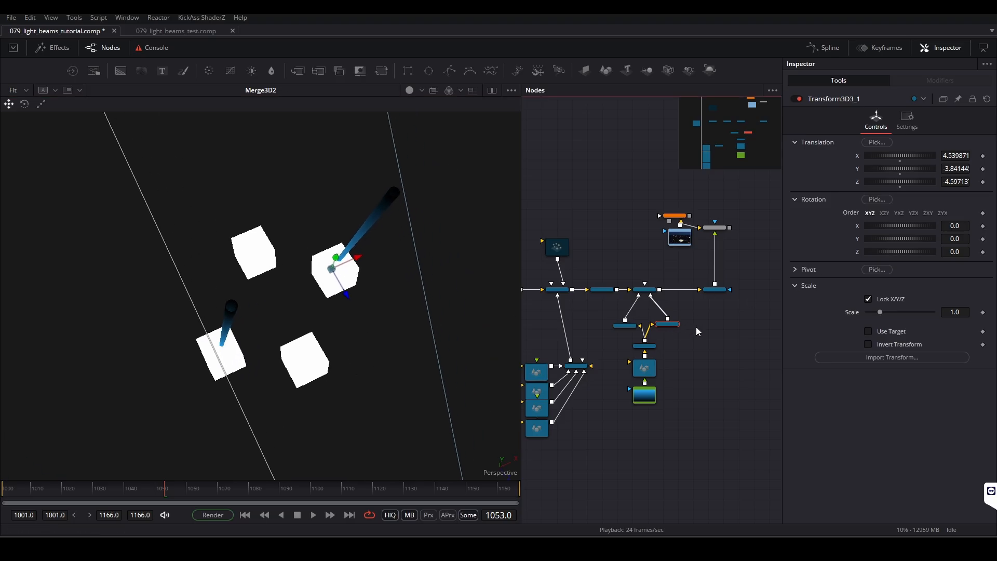
key("ctrl+v")
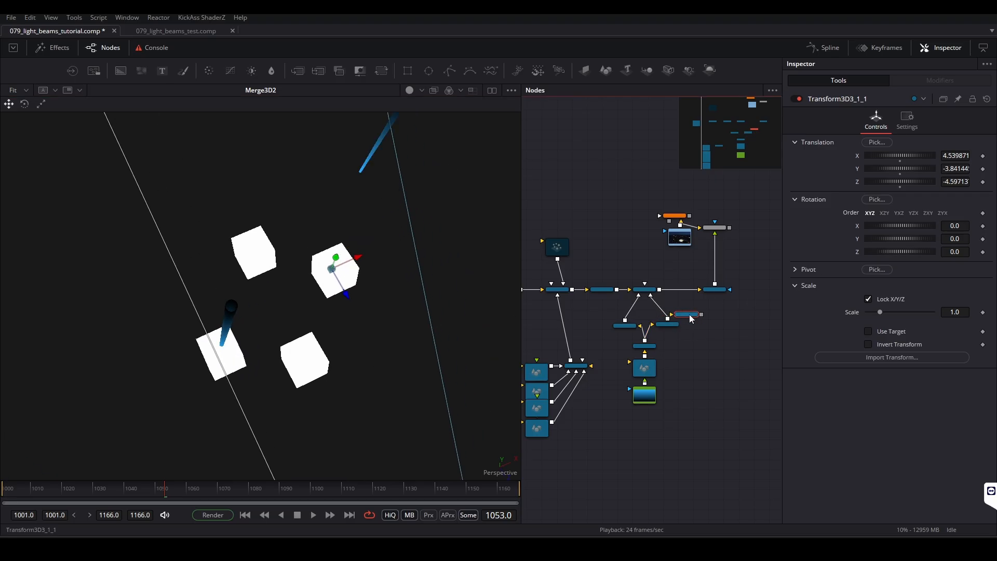
left_click_drag(668, 326, 628, 340)
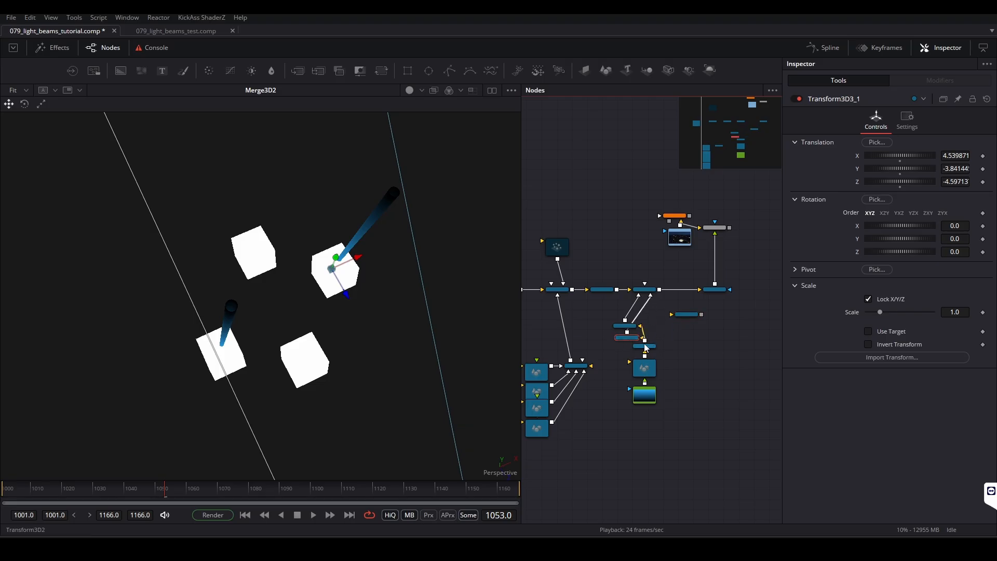
scroll(646, 348, "up", 2)
left_click_drag(689, 326, 651, 273)
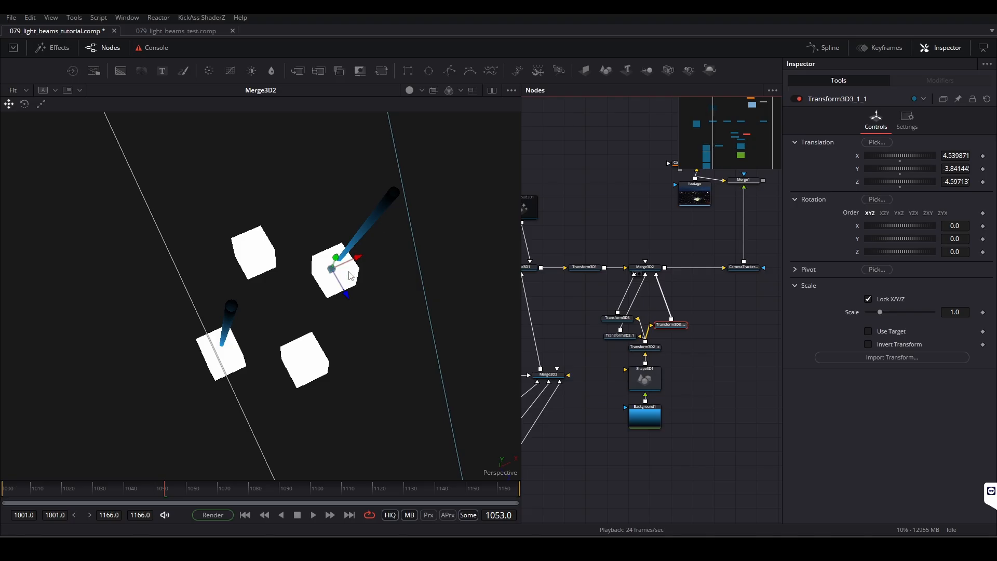
left_click_drag(337, 287, 263, 242)
Step: Add a fourth beam transform copy between Transform3D2 and Merge3D2 and move it onto the last cube at about X 2.47, Z -2.40
key("ctrl+v")
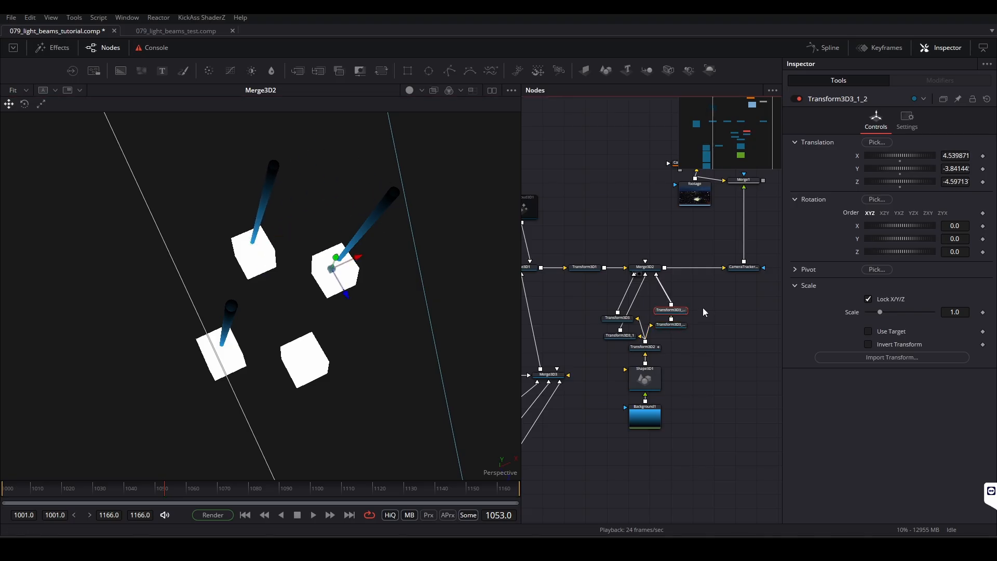
left_click_drag(645, 344, 609, 300)
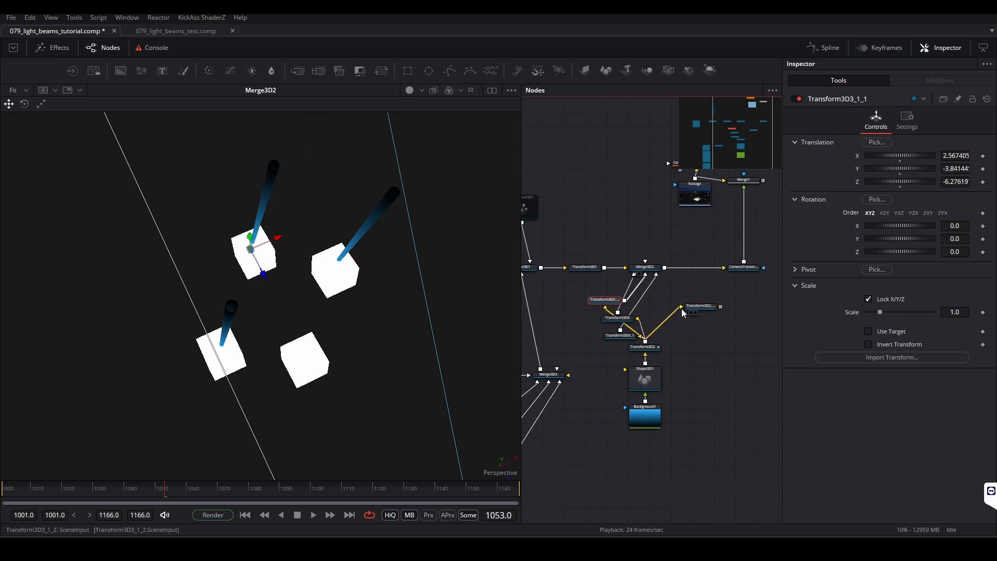
left_click_drag(721, 307, 647, 268)
left_click_drag(701, 307, 677, 306)
left_click_drag(347, 278, 322, 367)
Step: Play the 3D scene and examine the motion of all four beams on their marker cubes from a lower angle
key("super")
left_click(294, 296)
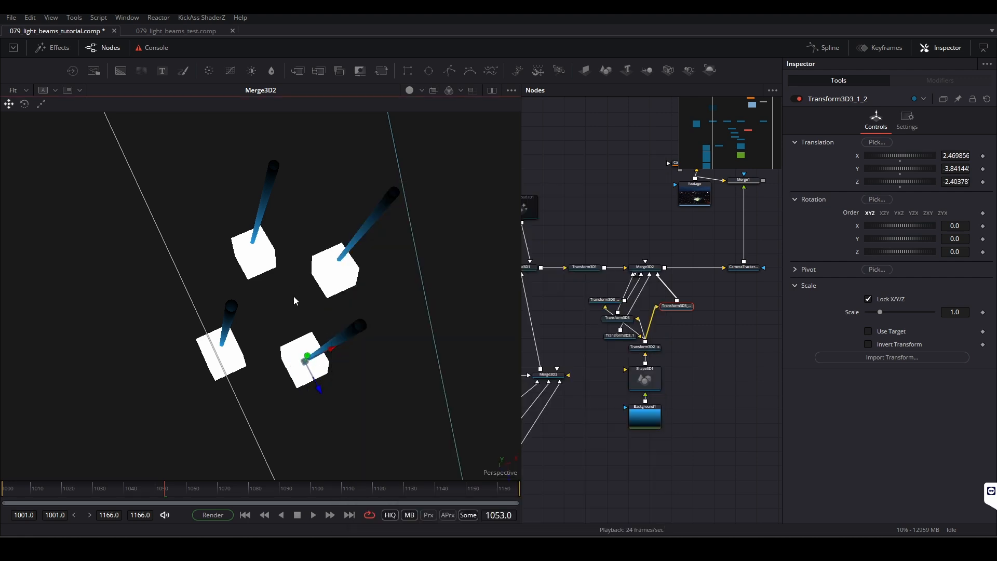
key("space")
left_click_drag(309, 329, 353, 208)
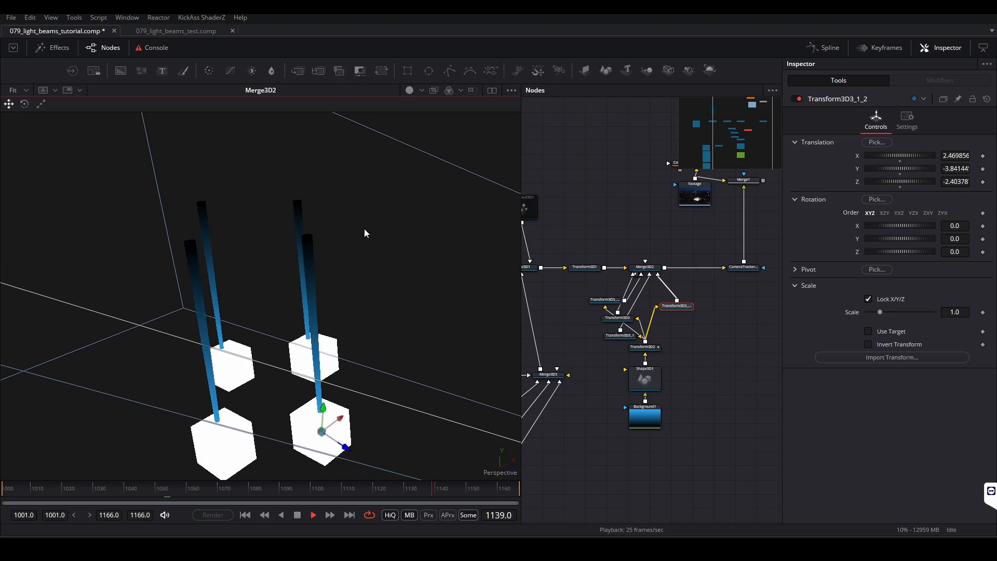
Step: Disable the four marker cubes auto_678, auto_347, auto_201 and auto_195 together with their Merge3D3 node
key("space")
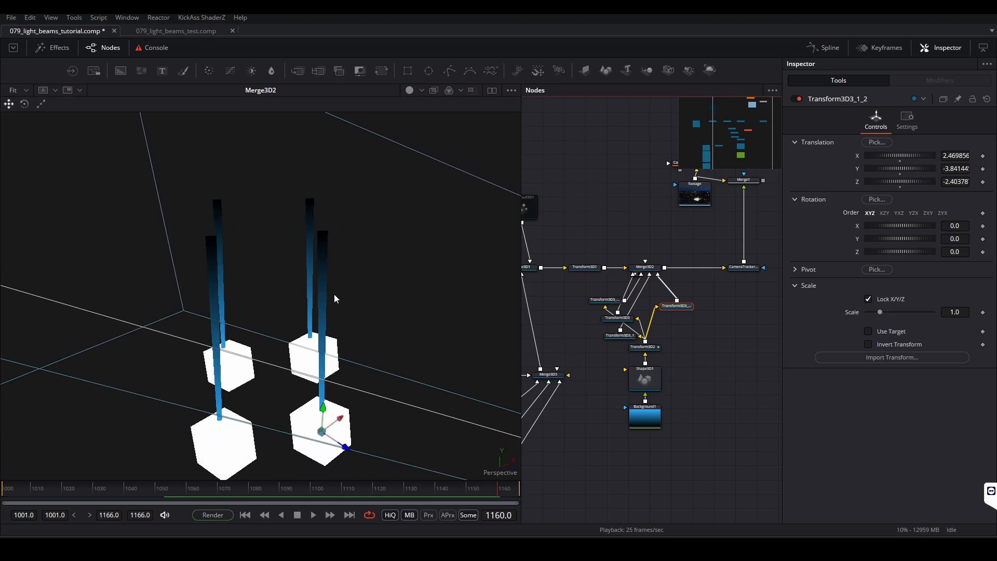
left_click_drag(359, 276, 415, 306)
left_click_drag(665, 366, 728, 299)
left_click_drag(603, 418, 530, 262)
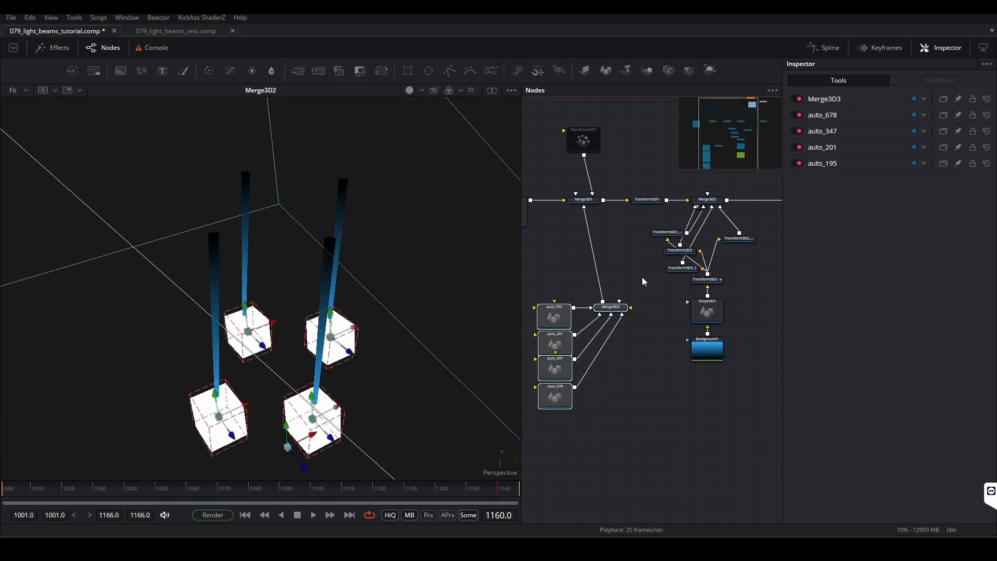
left_click_drag(642, 276, 528, 415)
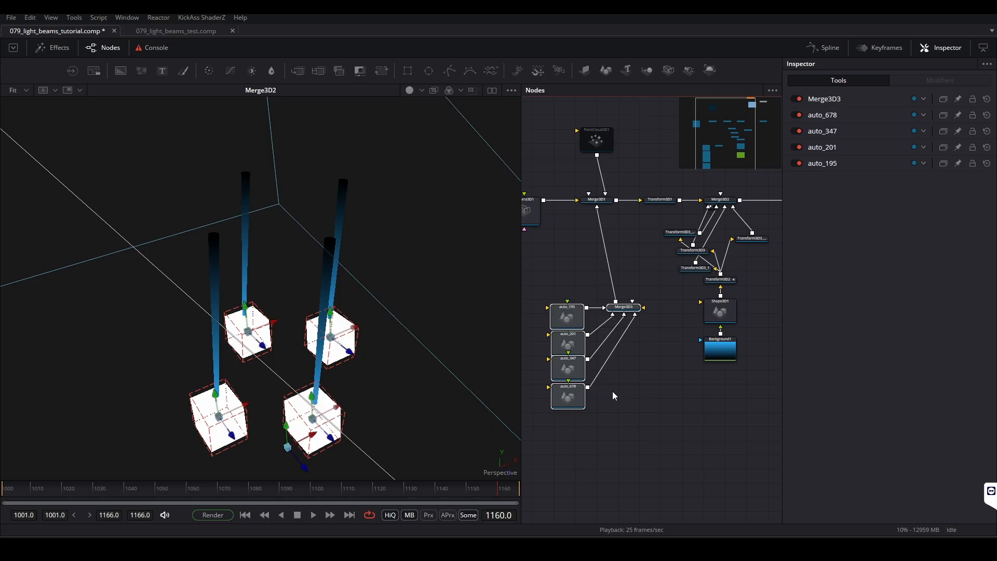
left_click_drag(656, 262, 526, 481)
left_click(798, 99)
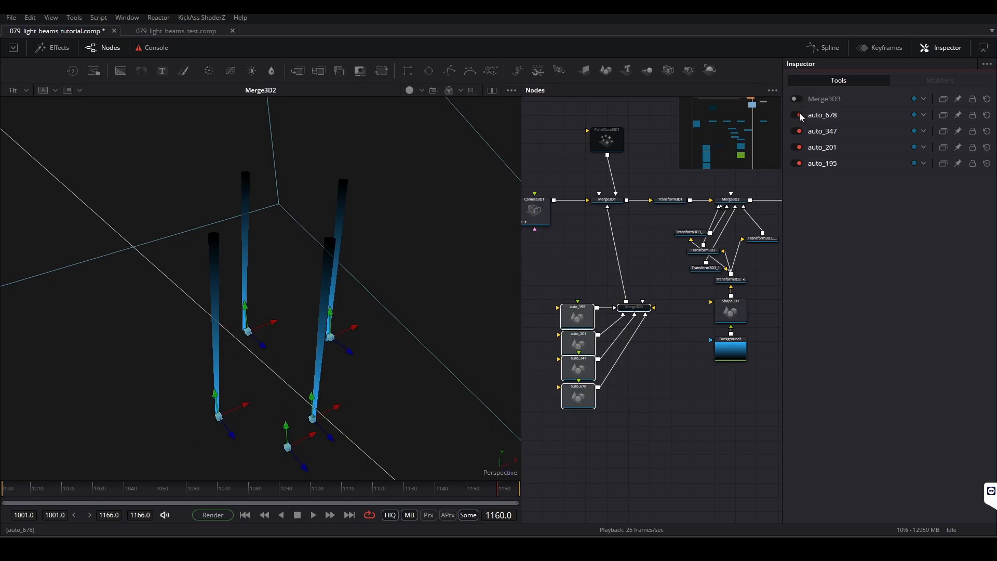
left_click(798, 114)
left_click(801, 132)
left_click(799, 131)
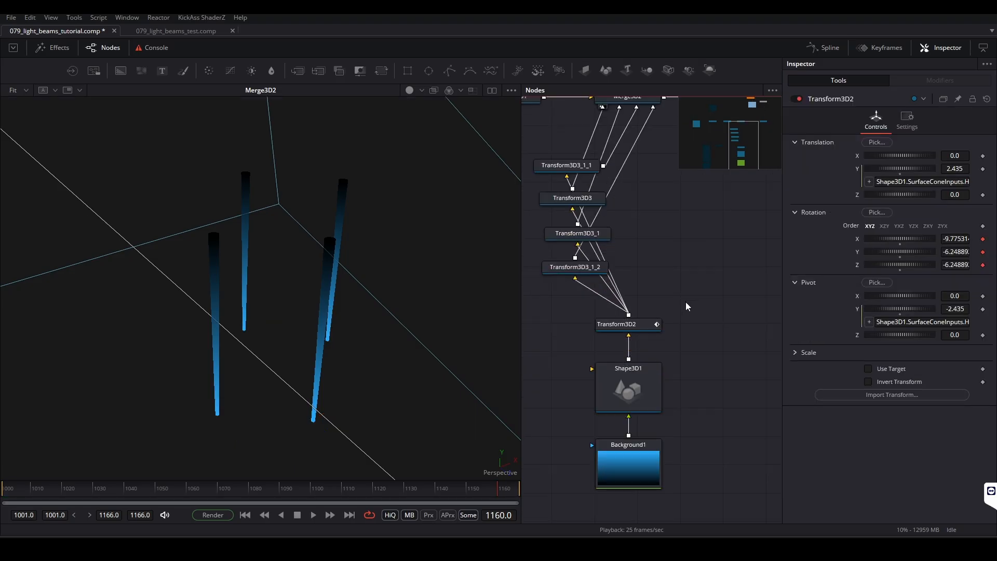
Step: Arrange the four beam transforms in a column above Transform3D2 and play the beams without their marker cubes
left_click_drag(689, 301, 695, 317)
key("space")
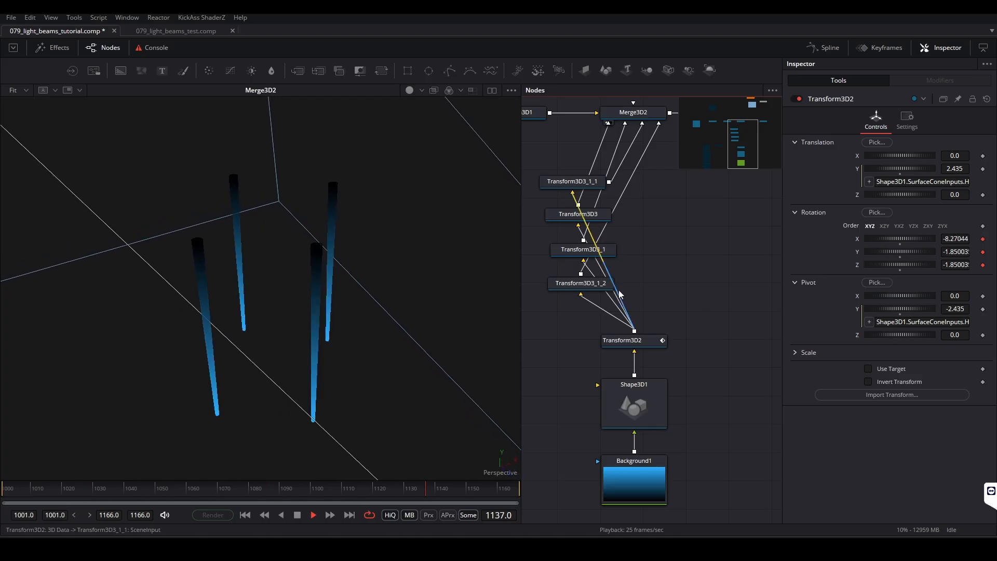
key("space")
Step: Vary the beam directions by setting the Y rotation of Transform3D3_1_2 to 180 and of Transform3D3_1 to 365.2
left_click(604, 286)
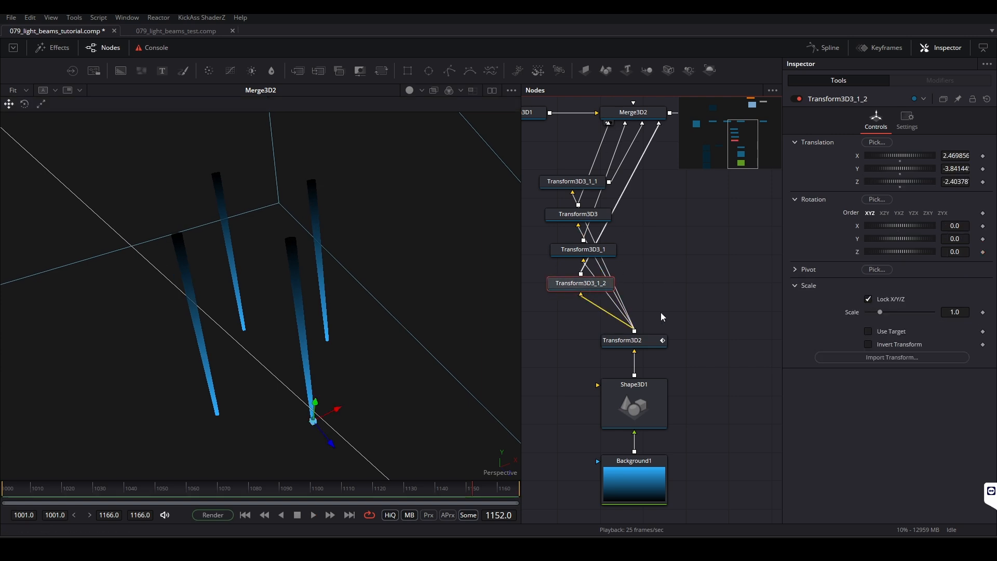
left_click_drag(888, 240, 923, 239)
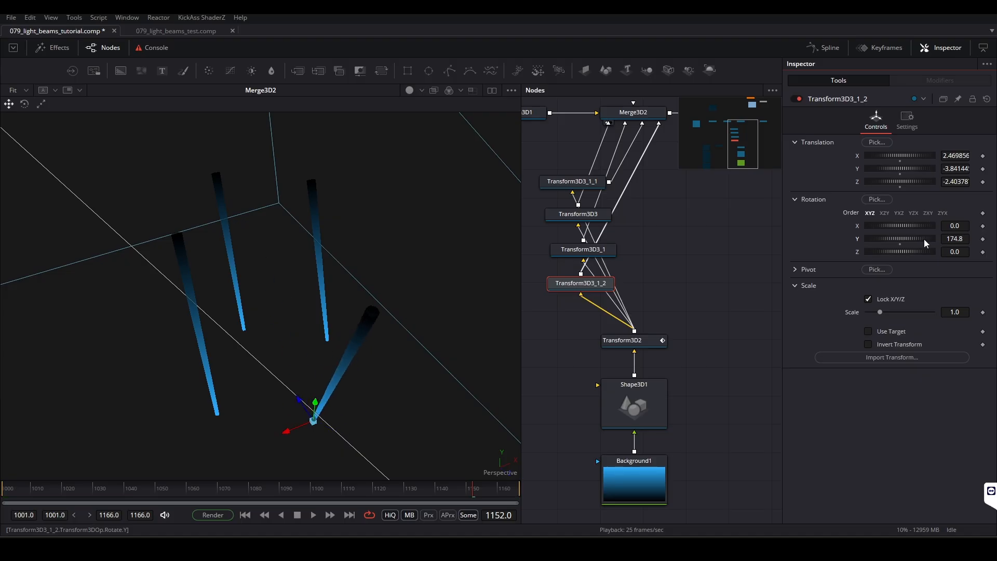
left_click(608, 252)
left_click_drag(909, 239, 980, 238)
Step: Turn the Transform3D3 beam to a Y rotation of about -234.8 and a Z rotation of about -10.4
left_click(559, 214)
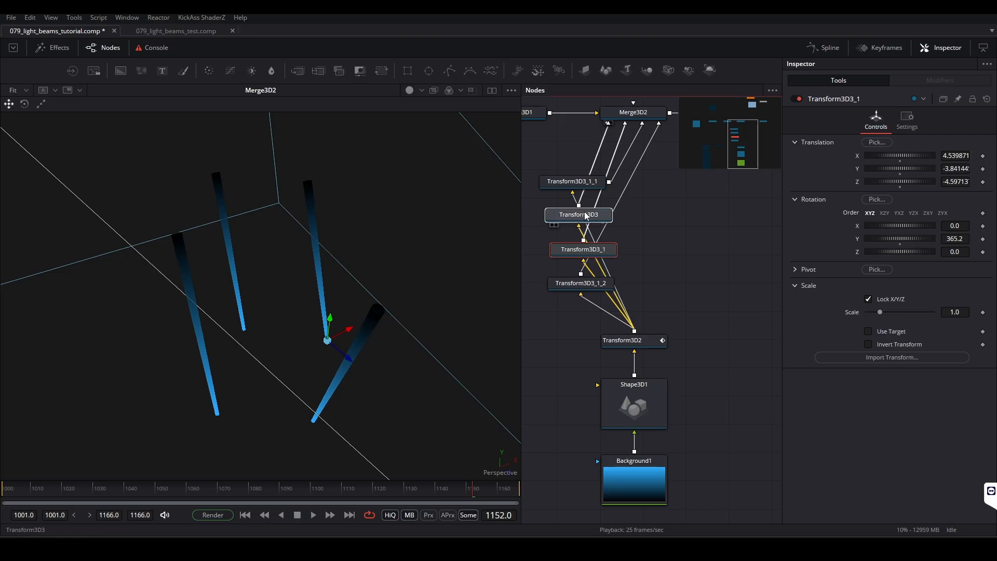
left_click_drag(872, 238, 905, 250)
left_click(364, 334)
key("ctrl+z")
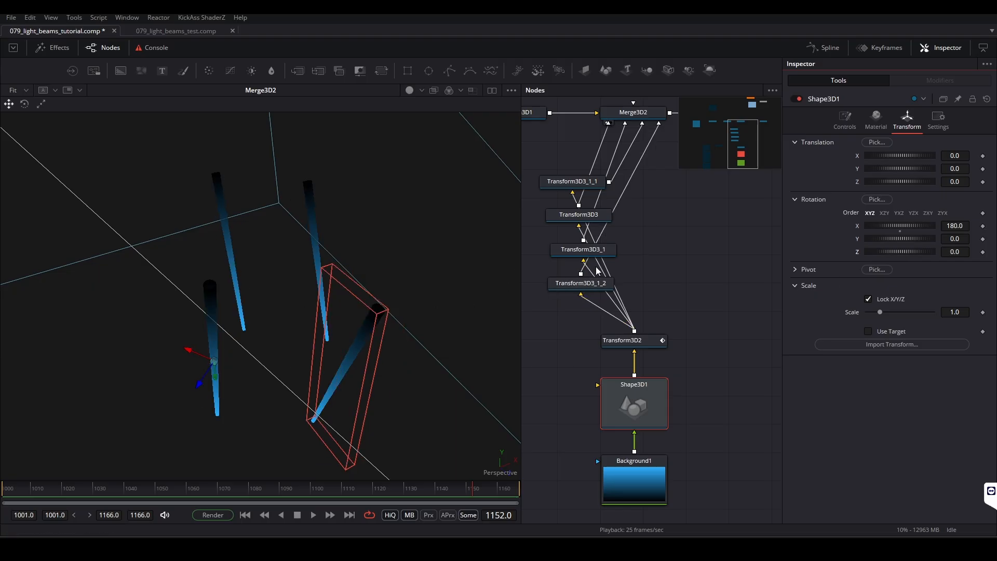
Step: Tilt the Transform3D3_1_2 beam to a Z rotation of about 20.9 and play the varied beam motion
left_click(582, 250)
left_click(588, 287)
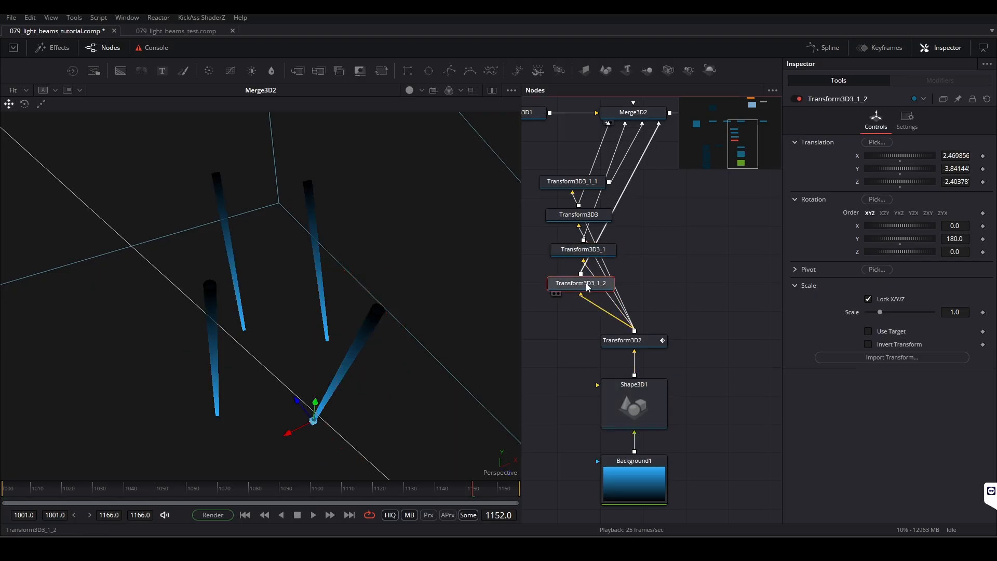
left_click_drag(913, 250, 918, 248)
key("space")
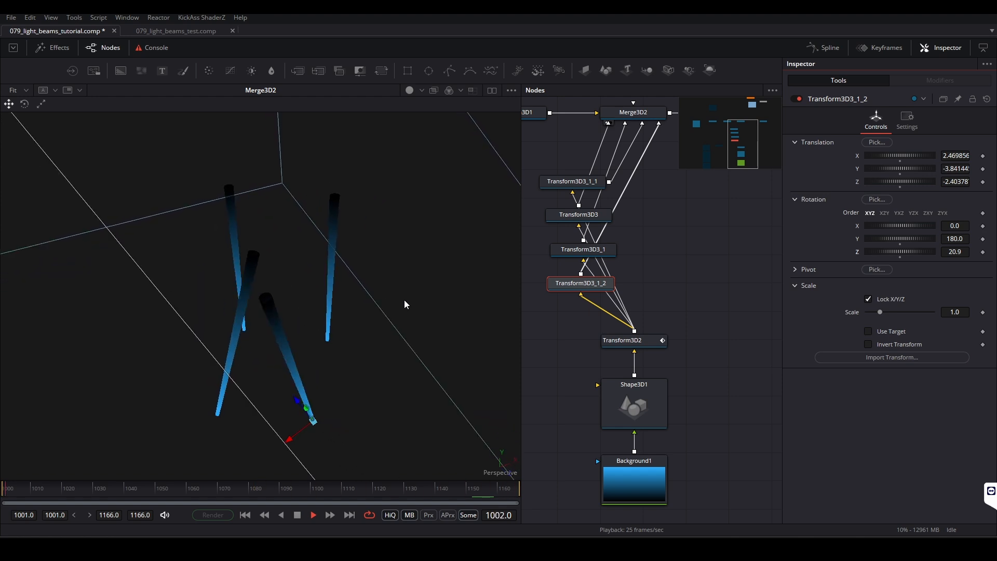
key("space")
Step: Review the settings of the individual beam transforms Transform3D3, Transform3D3_1_1 and Transform3D3_1
left_click(345, 211)
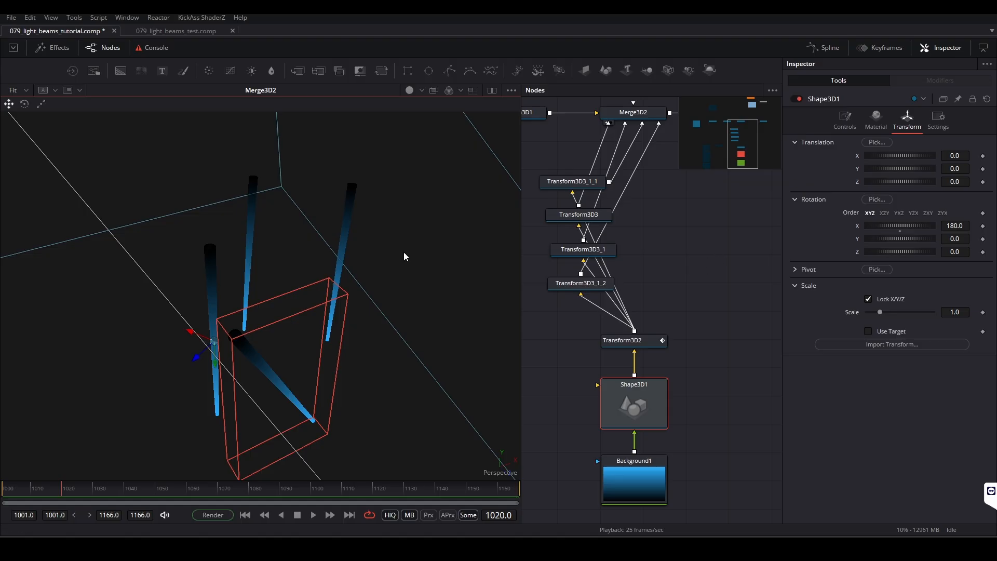
left_click(600, 217)
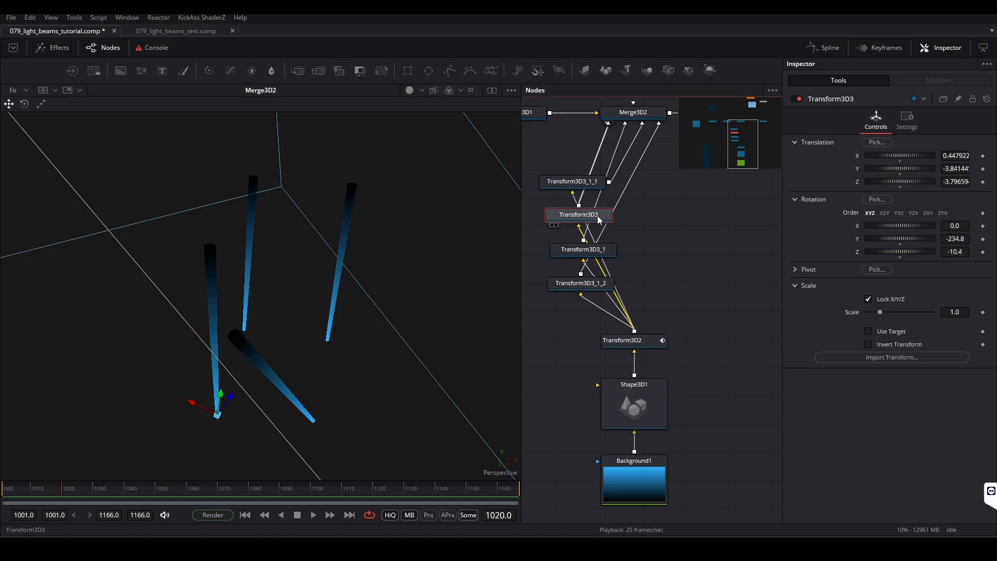
left_click(586, 182)
left_click(587, 249)
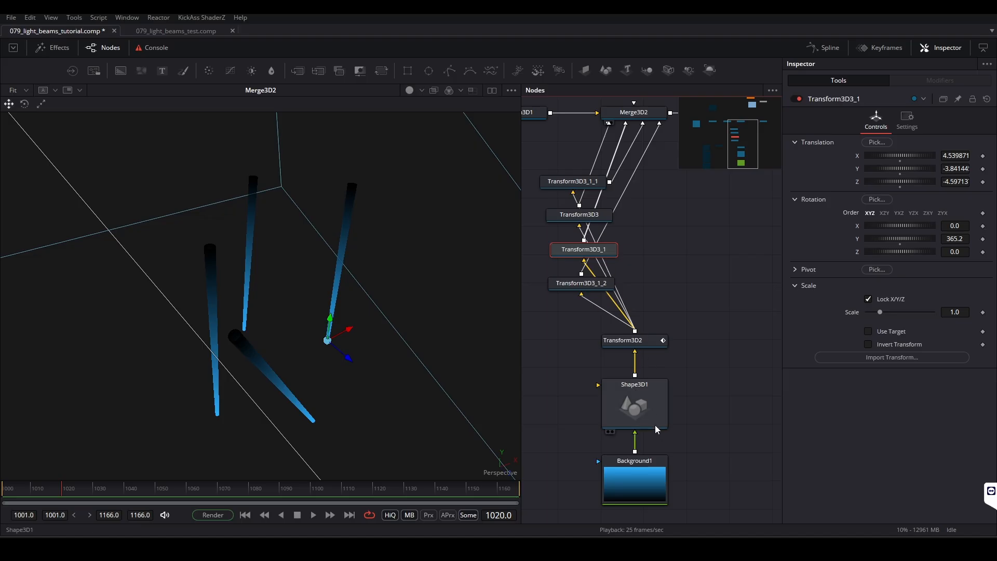
Step: Try giving the Transform3D3_1 beam its own shake by wiring a copy of Transform3D2 between Shape3D1 and Transform3D3_1
left_click(636, 344)
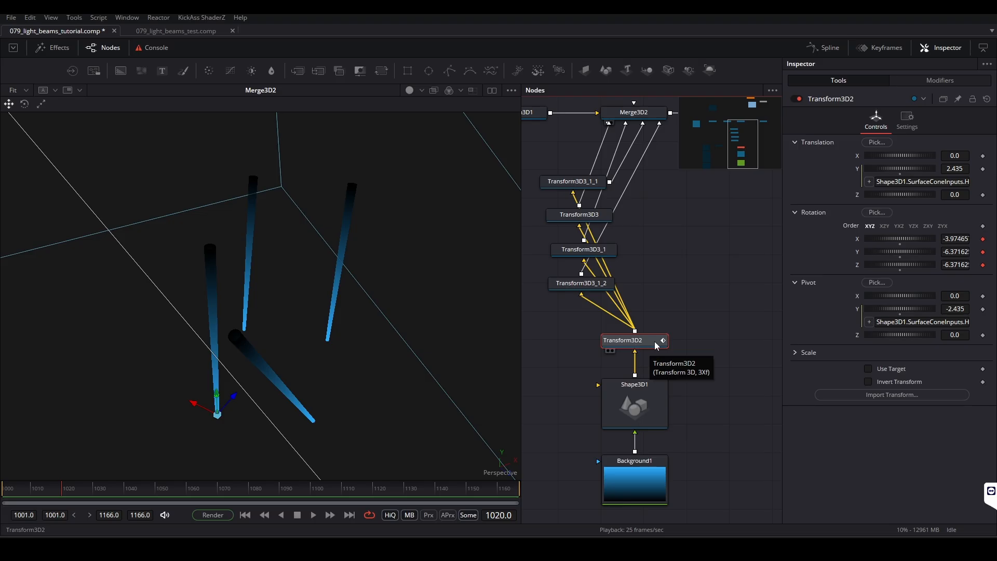
left_click_drag(692, 475, 656, 322)
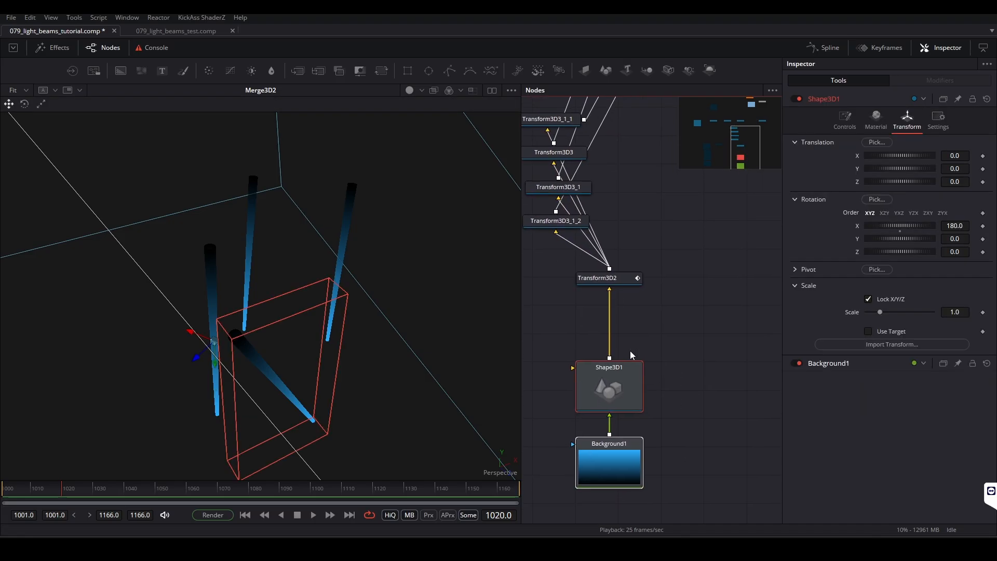
left_click(620, 281)
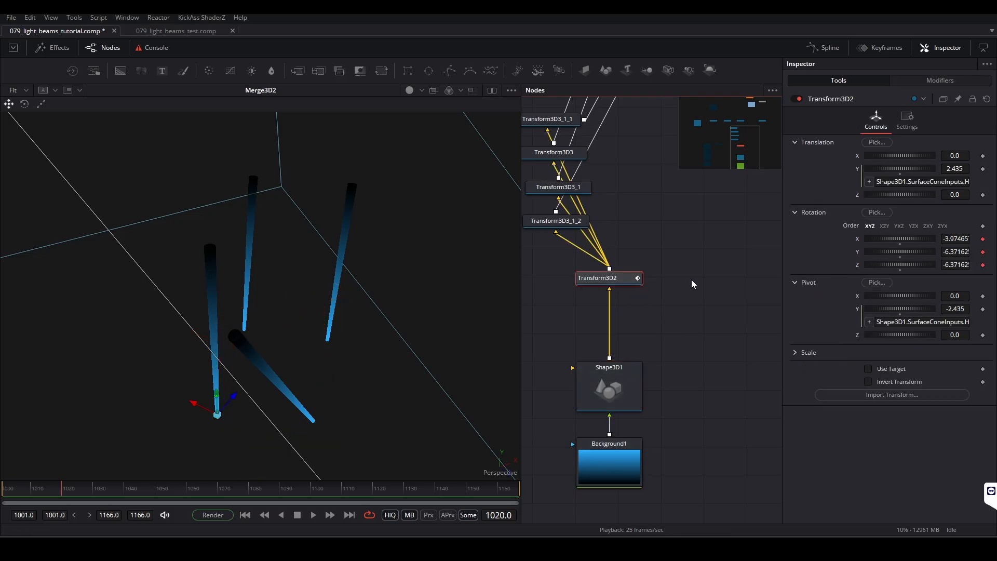
key("ctrl+v")
left_click_drag(649, 273, 695, 280)
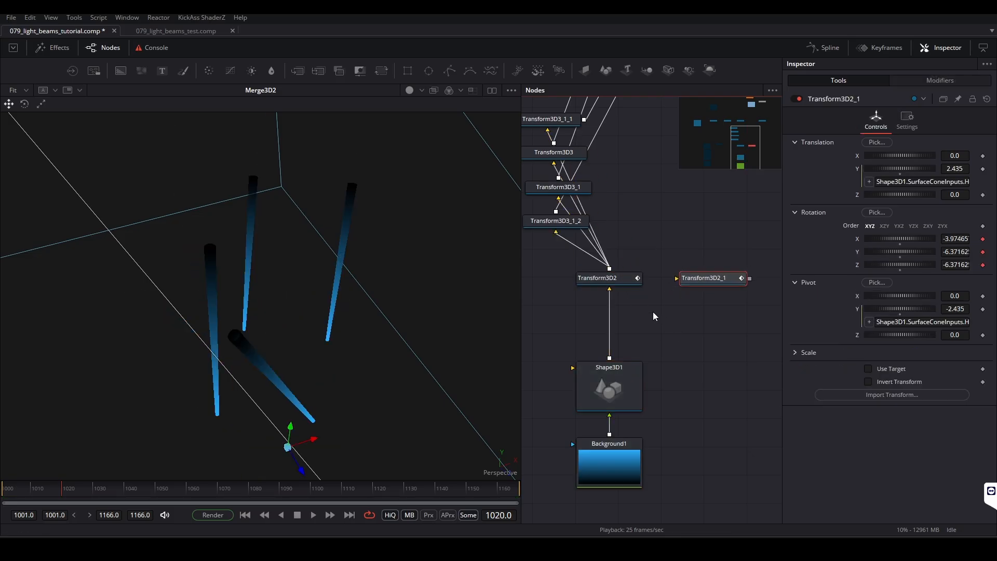
left_click_drag(609, 357, 690, 279)
scroll(711, 315, "up", 2)
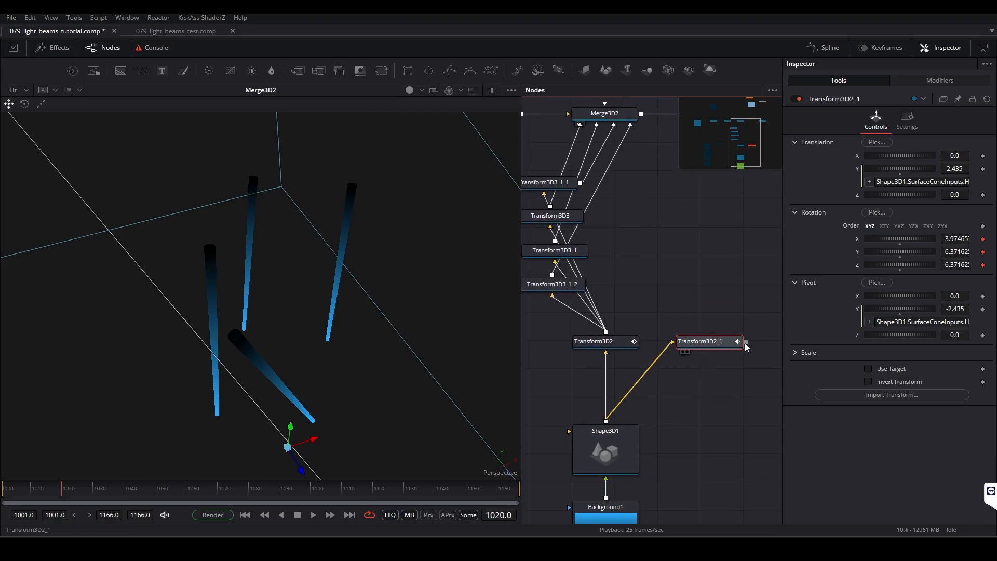
left_click_drag(746, 346, 716, 266)
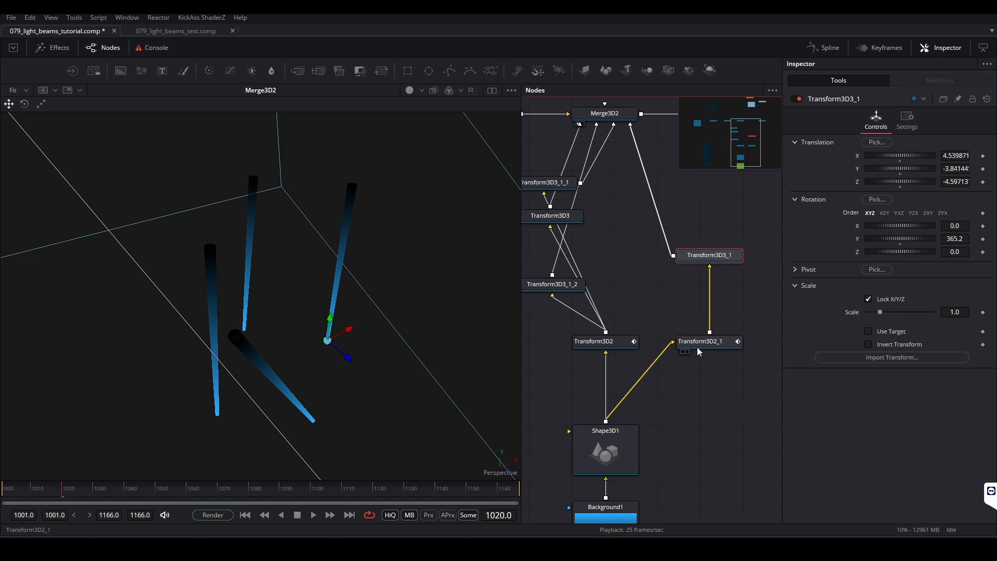
Step: Undo the Transform3D2 copy and its rewiring, and replay the beams in the 3D scene
key("ctrl+z")
key("ctrl+z")
key("ctrl+z")
key("ctrl+z")
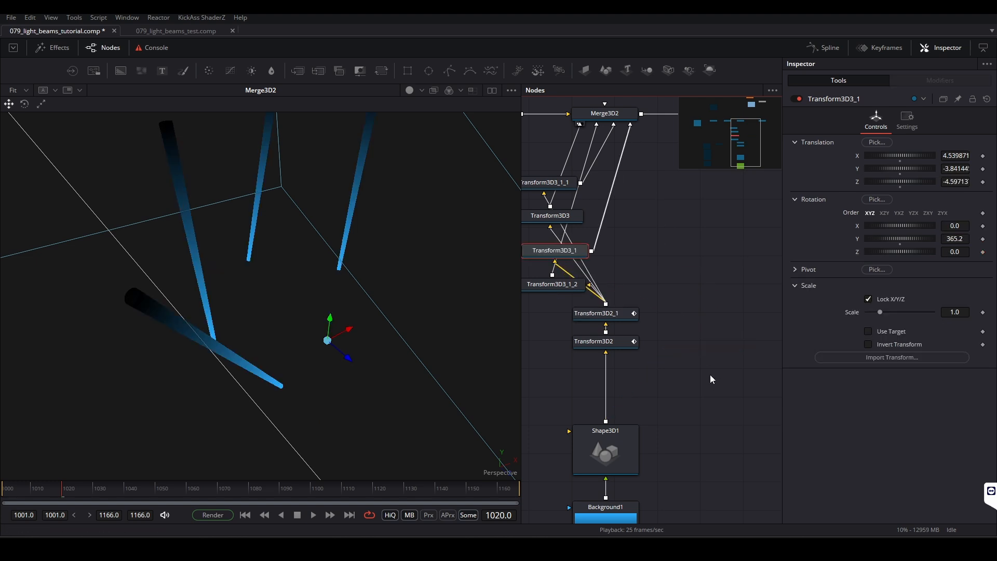
left_click(643, 254)
left_click_drag(642, 253, 675, 306)
left_click(419, 310)
key("space")
key("space")
left_click_drag(717, 190, 625, 341)
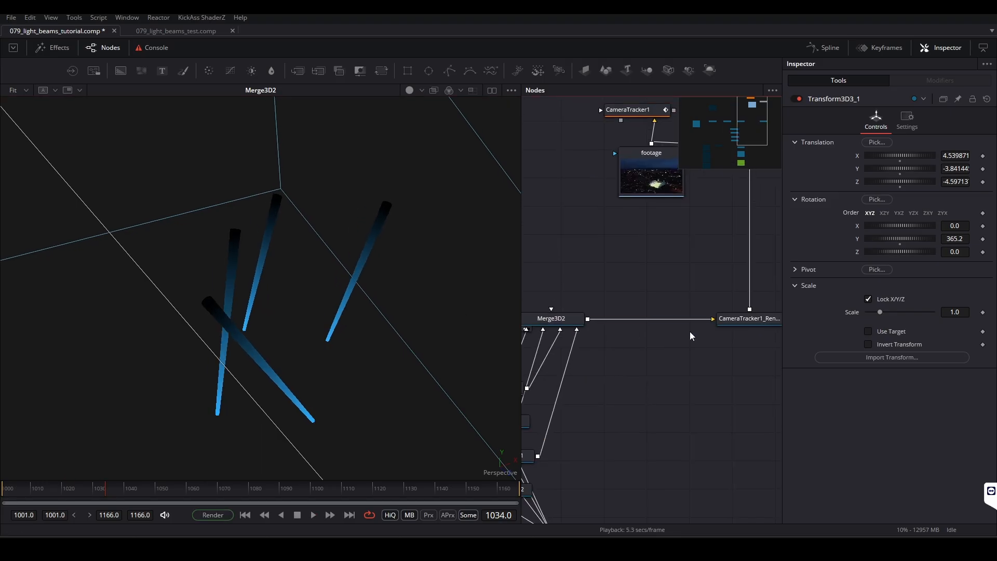
scroll(680, 364, "down", 5)
scroll(664, 380, "up", 5)
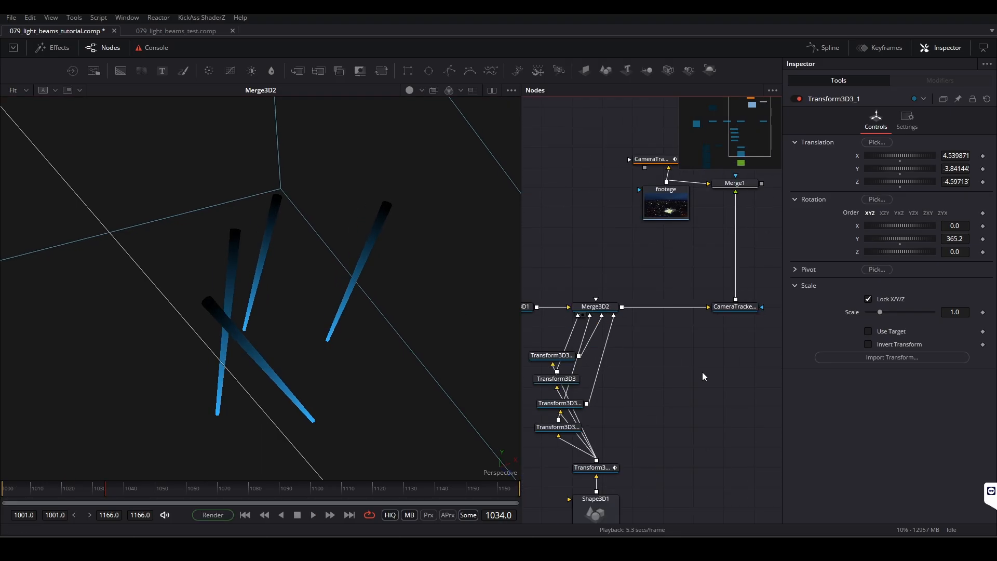
left_click_drag(702, 372, 653, 437)
left_click_drag(703, 252, 534, 268)
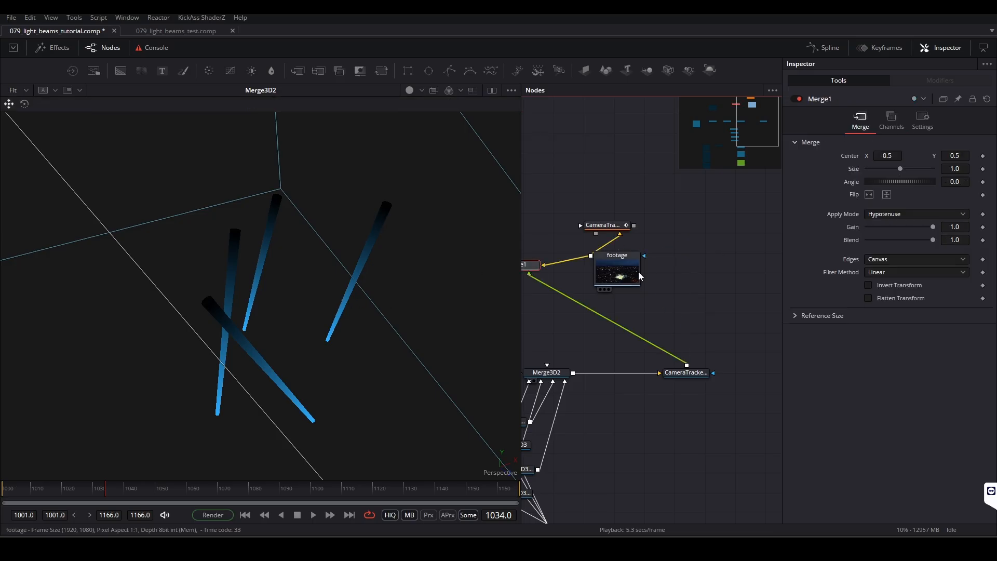
left_click_drag(618, 269, 656, 269)
key("ctrl+z")
key("ctrl+z")
Step: View the Merge1 output and play the four beams composited over the stadium footage
left_click(681, 252)
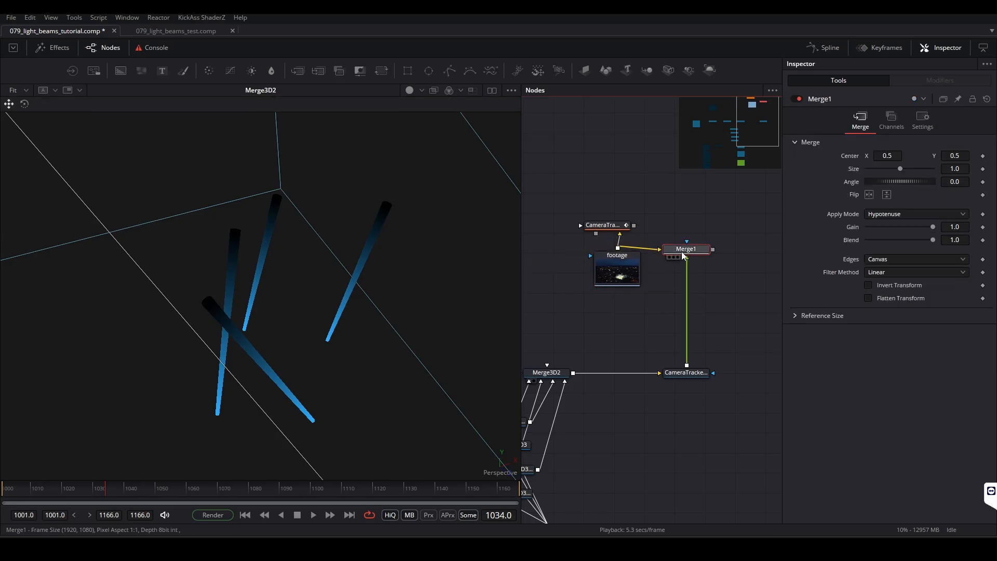
key("1")
key("space")
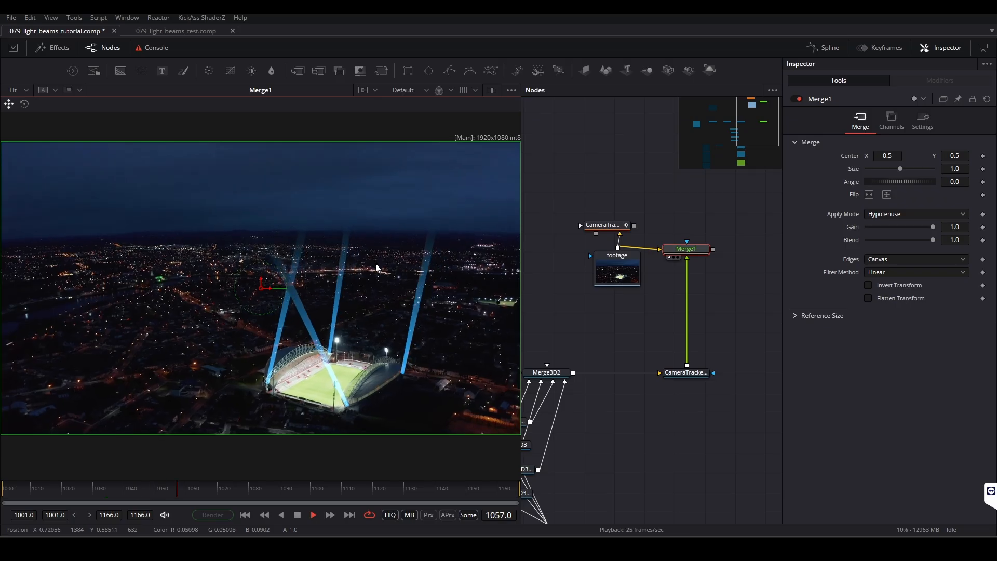
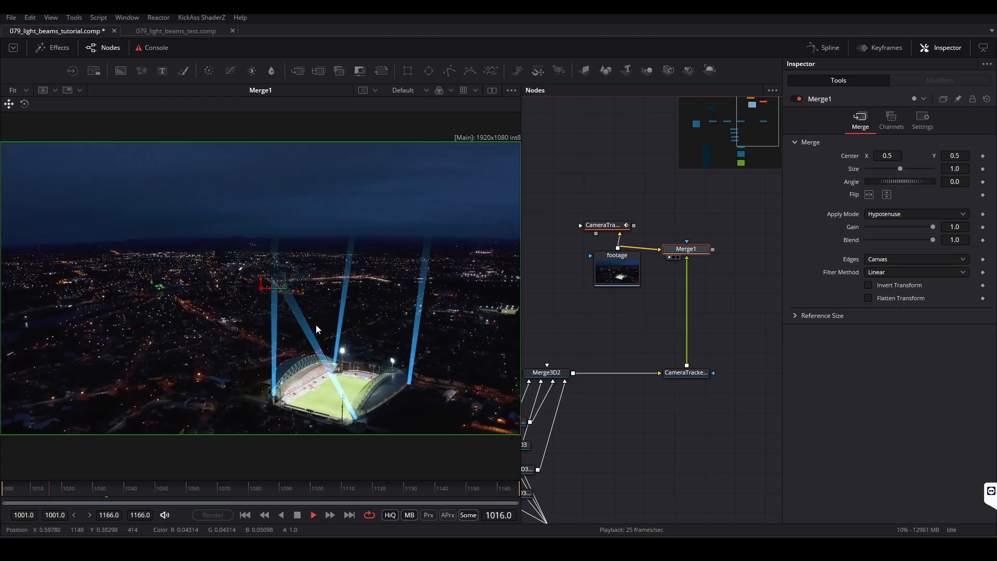
Step: Examine the playing light beams up close around the stadium roof and stop the playback
scroll(345, 347, "up", 3)
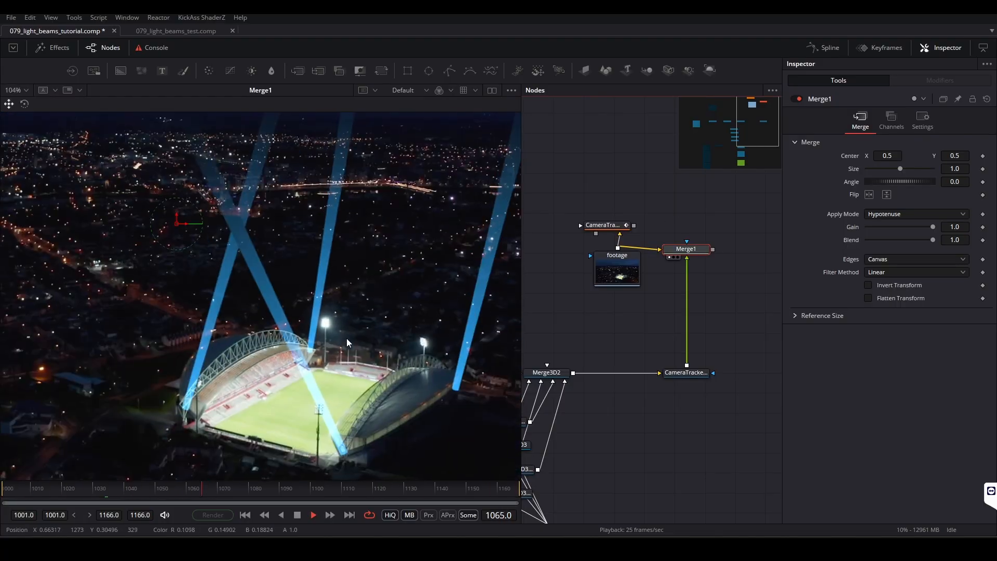
scroll(411, 373, "up", 2)
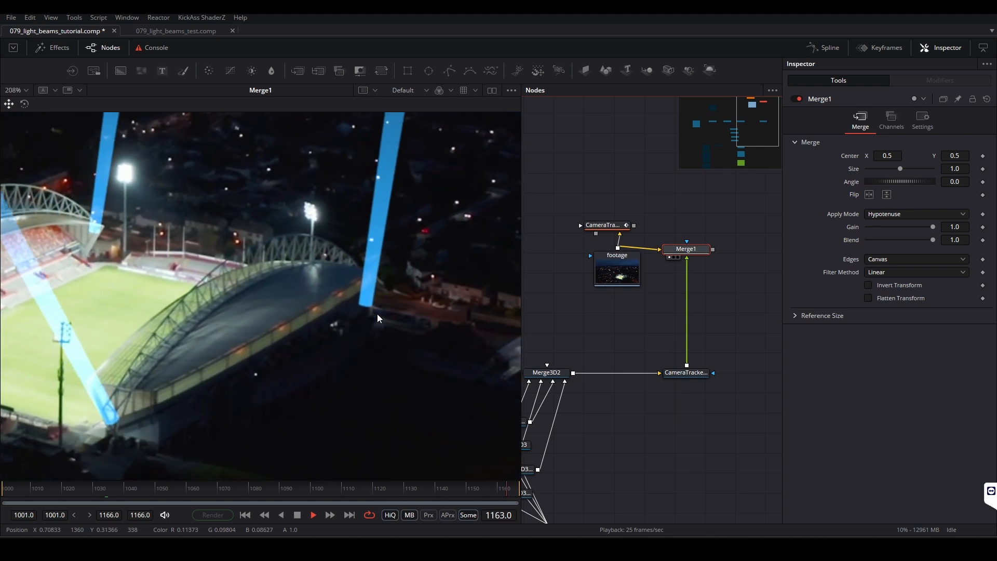
scroll(325, 360, "down", 2)
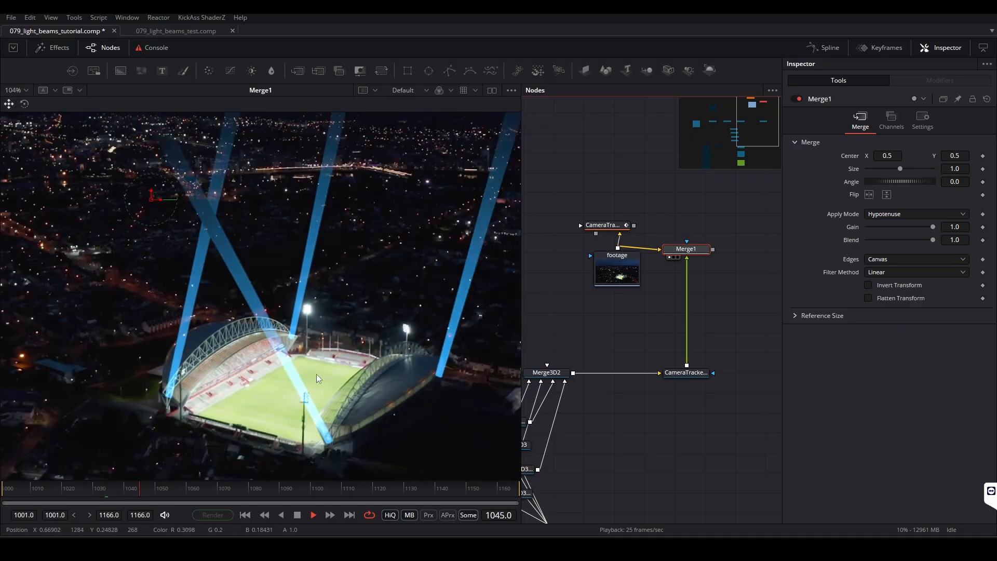
scroll(361, 289, "up", 1)
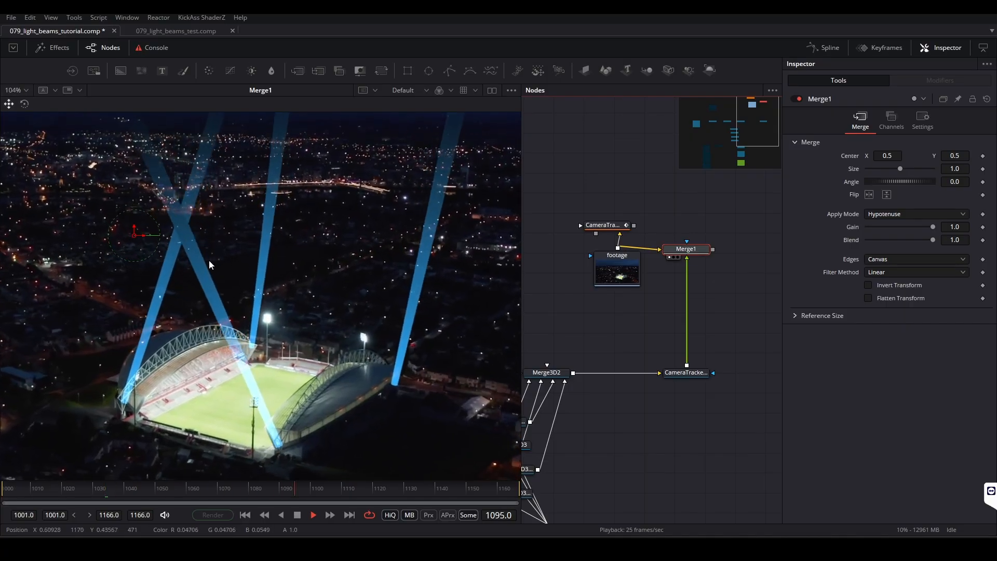
key("space")
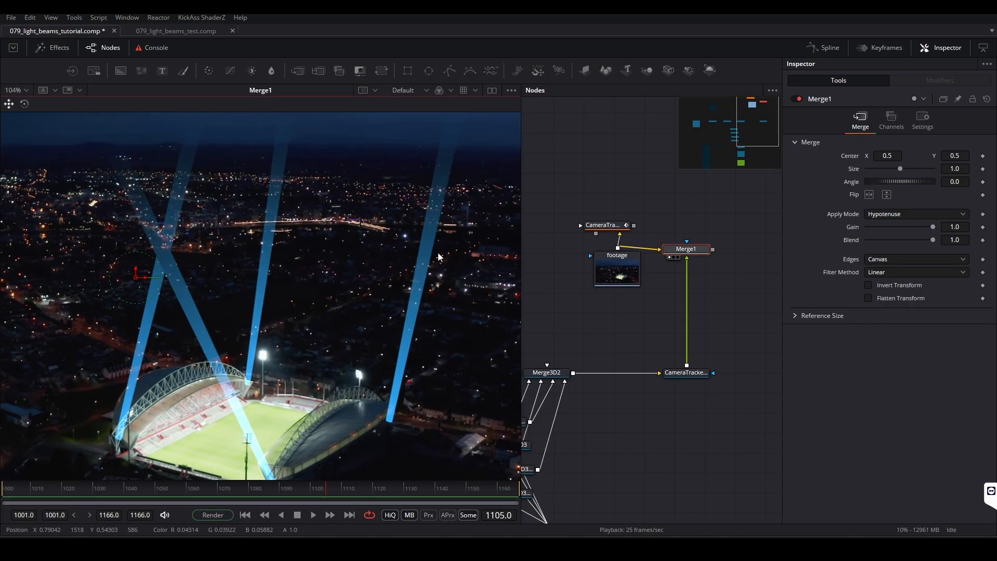
Step: Add a FastNoise node above Merge1 and connect its output to Merge1's effect mask input
left_click(679, 210)
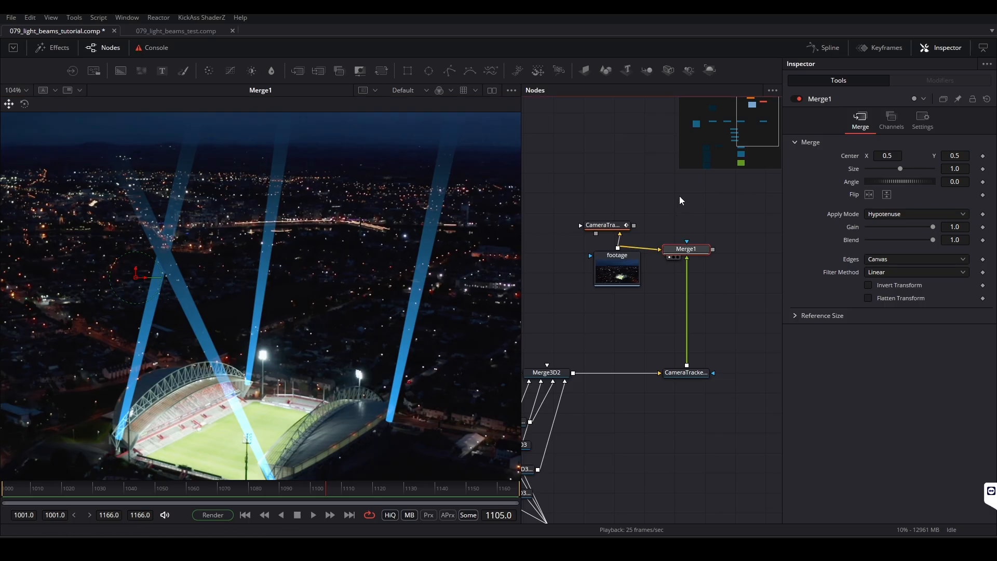
key("shift+space")
type("Merge")
key("BackSpace")
key("BackSpace")
key("BackSpace")
key("BackSpace")
key("BackSpace")
type("noi")
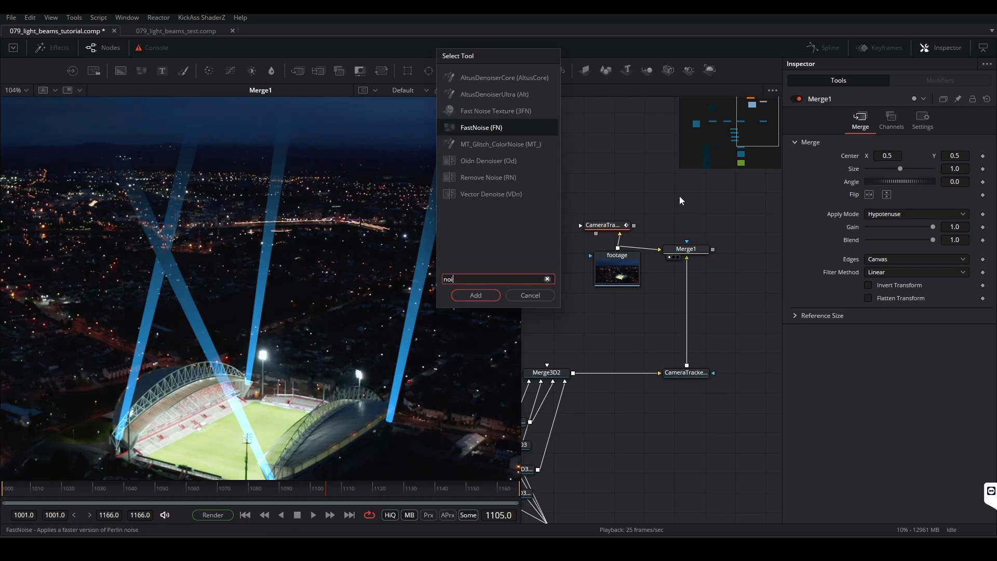
key("Return")
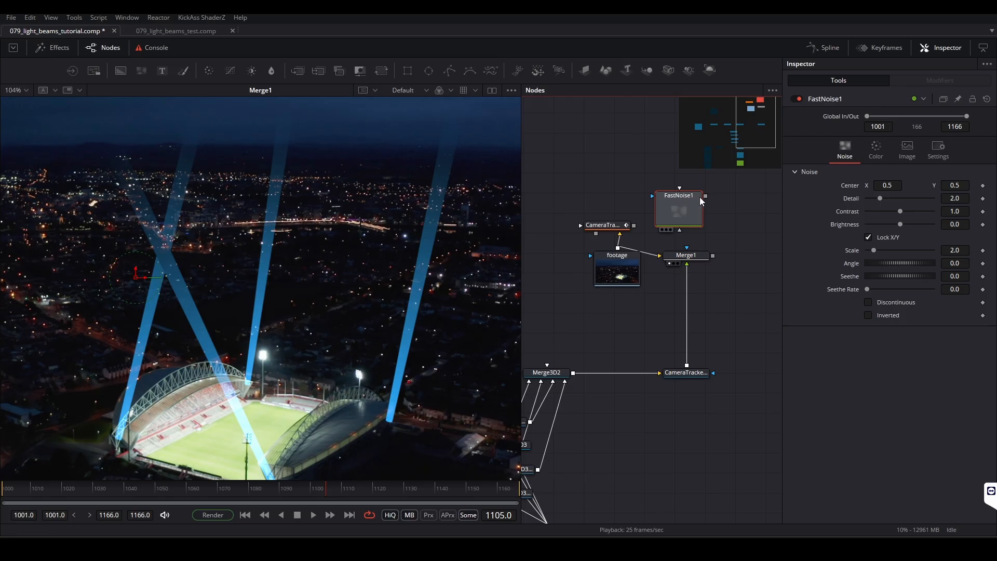
left_click_drag(703, 197, 688, 252)
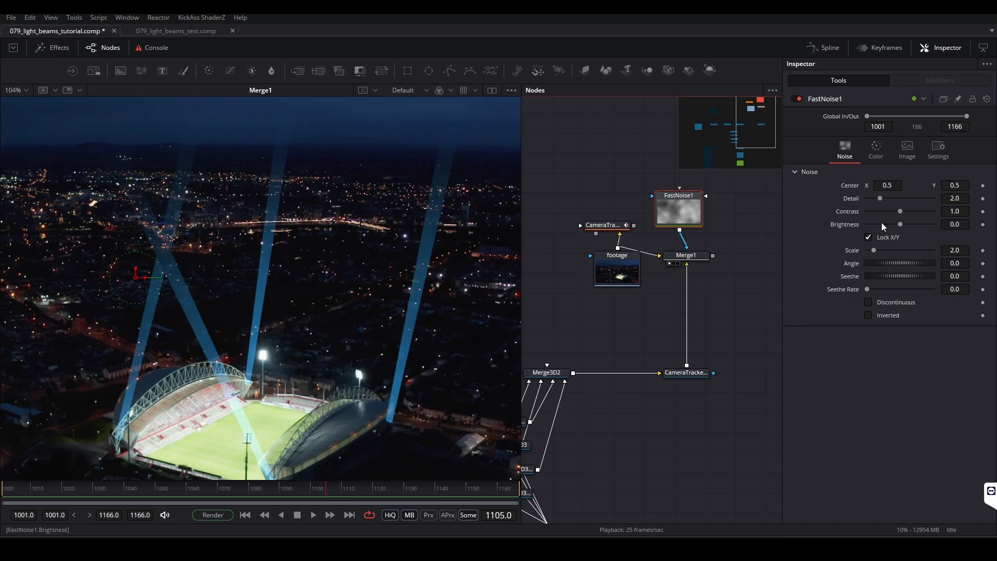
Step: Try a contrast of 2.65 and a scale of 18.58 on FastNoise1, and reset the contrast to 1.0
left_click_drag(899, 214, 915, 210)
left_click_drag(874, 250, 909, 224)
left_click(900, 229)
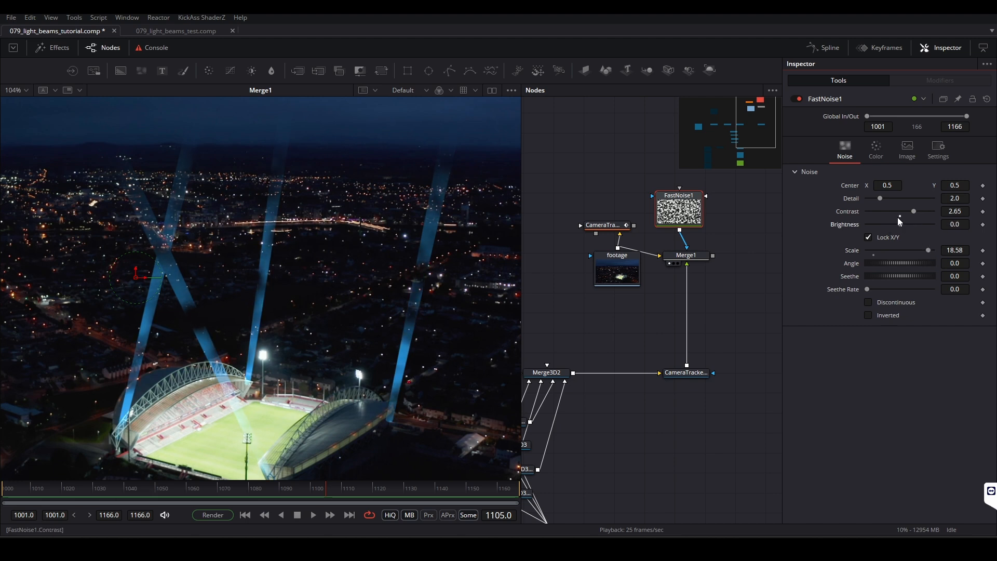
left_click(900, 215)
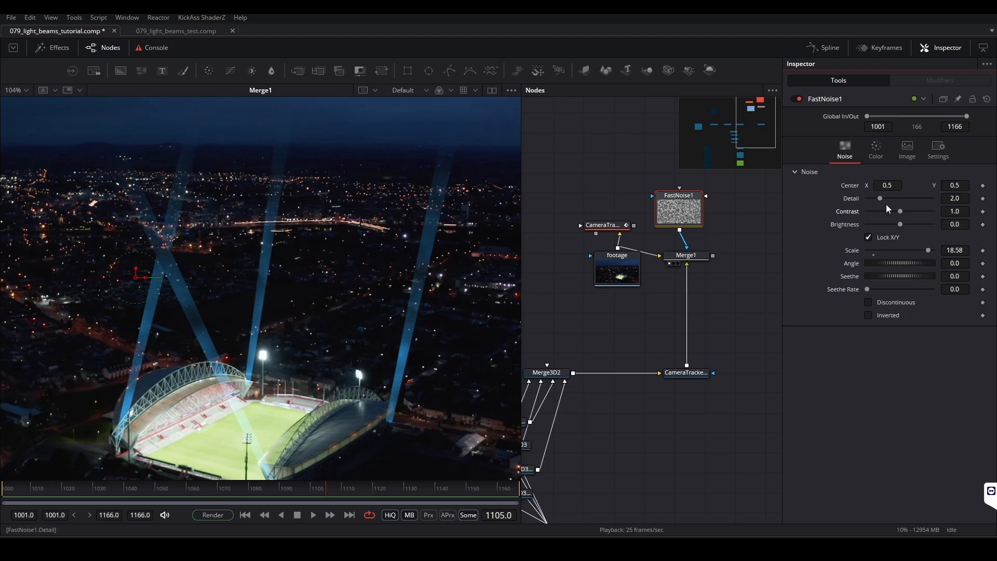
Step: Set FastNoise1's detail to 3.86 and its scale to 50
left_click_drag(881, 199, 897, 201)
type("50")
key("Tab")
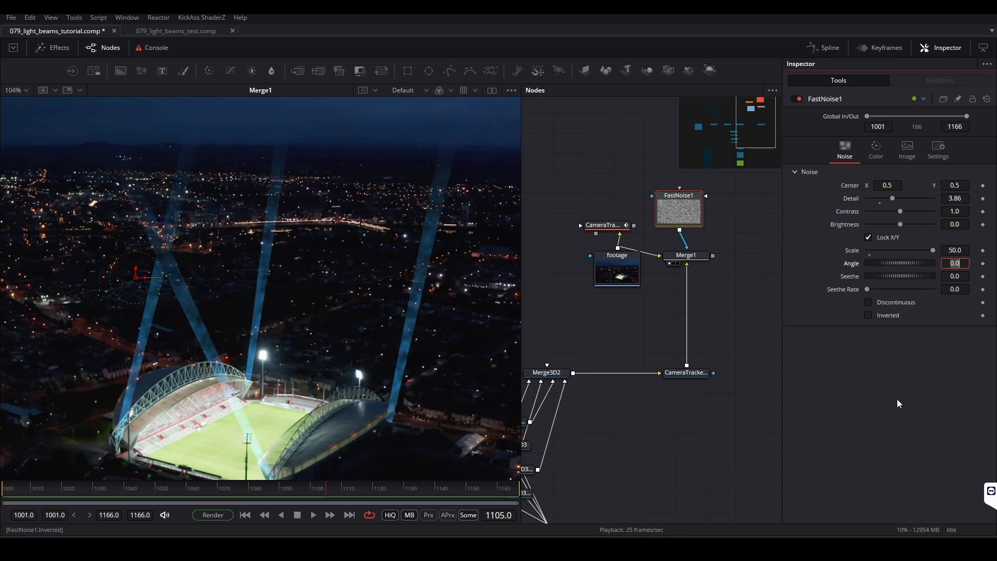
Step: Play the noise-masked beams over the footage, stop playback and examine their texture up close
key("space")
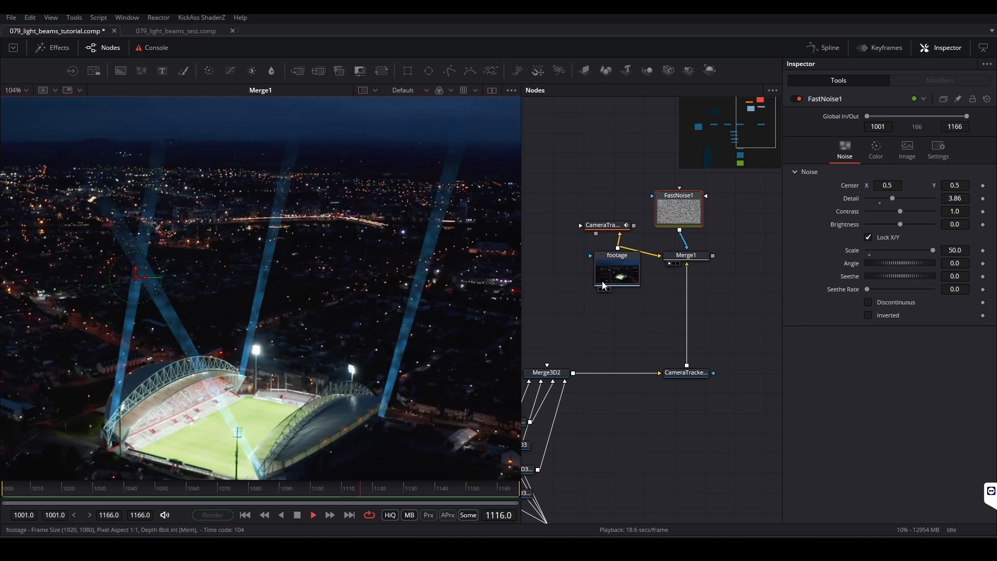
mouse_move(595, 287)
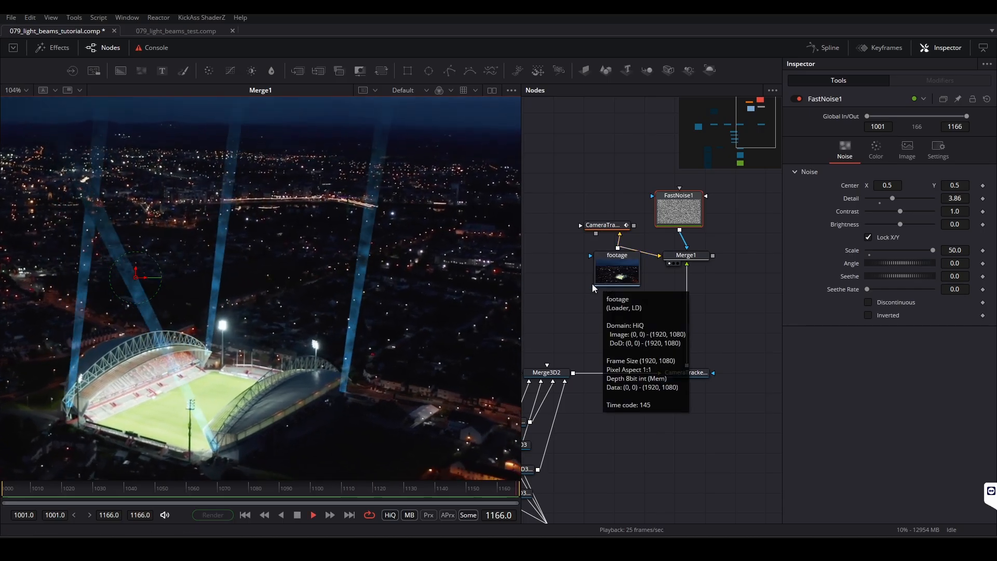
key("space")
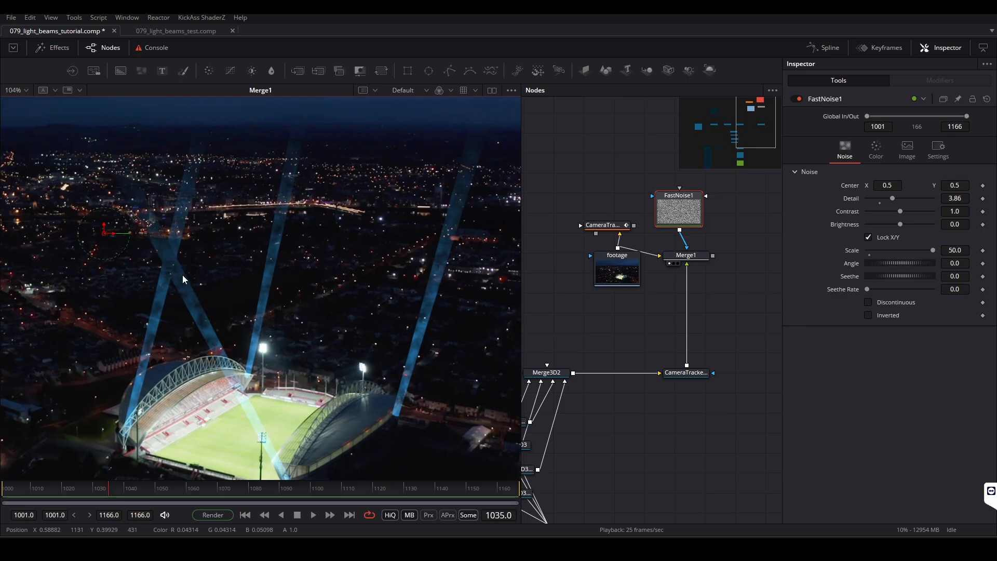
scroll(201, 316, "up", 3)
scroll(204, 287, "down", 4)
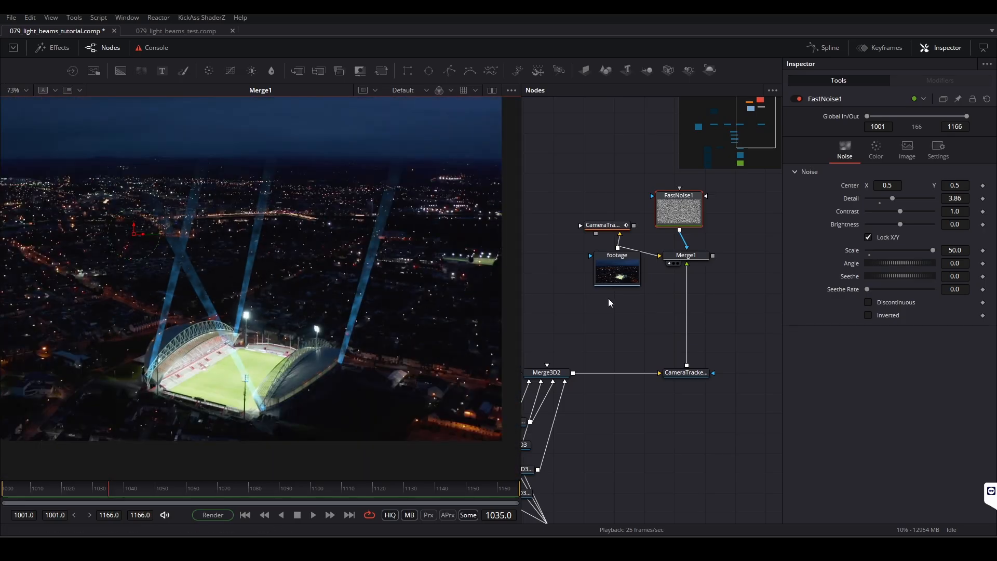
Step: Add a Blur node and insert it on the connection between the camera tracker renderer and Merge1
key("shift+space")
type("noi")
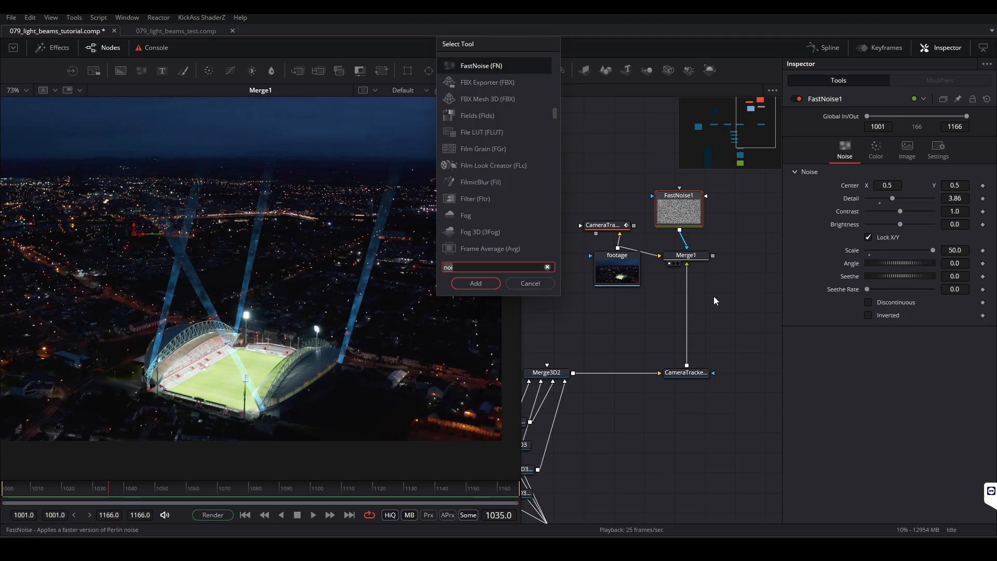
key("BackSpace")
key("BackSpace")
key("BackSpace")
type("b")
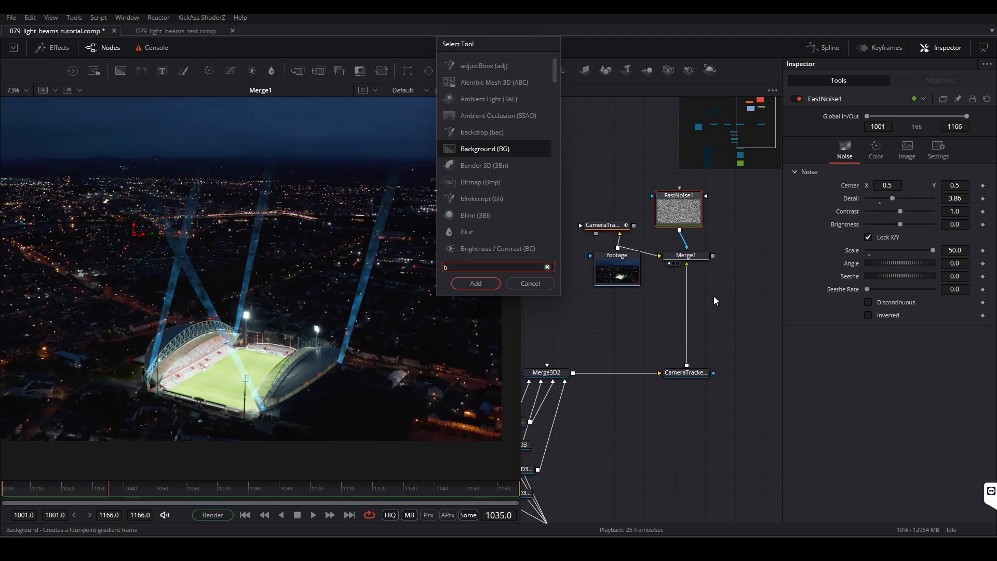
type("l")
key("Return")
left_click_drag(689, 259, 689, 311)
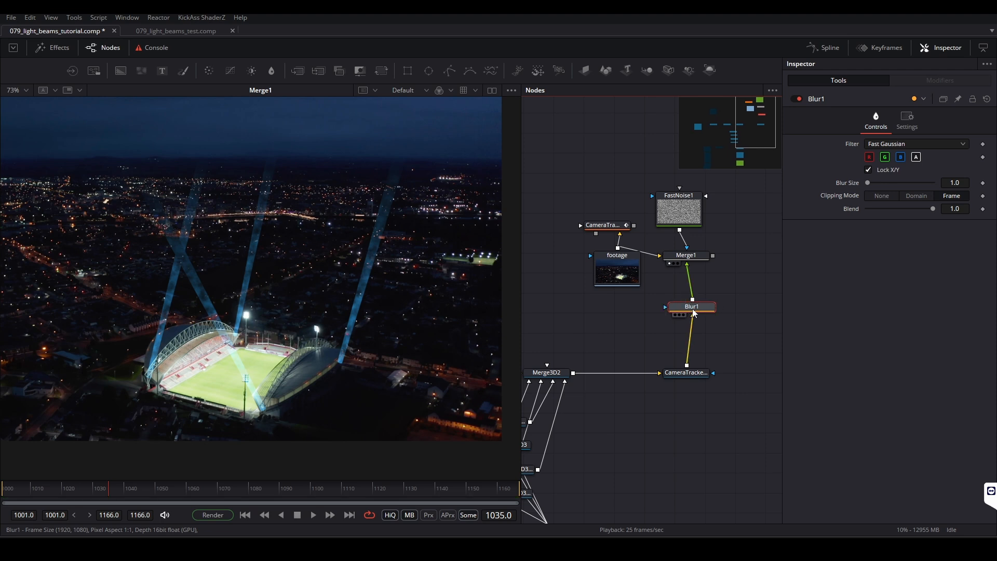
Step: Set Blur1's blur size to 5.5 and play the softened beams over the footage
mouse_move(866, 184)
left_mouse_down()
mouse_move(927, 182)
mouse_move(872, 184)
left_mouse_up()
key("space")
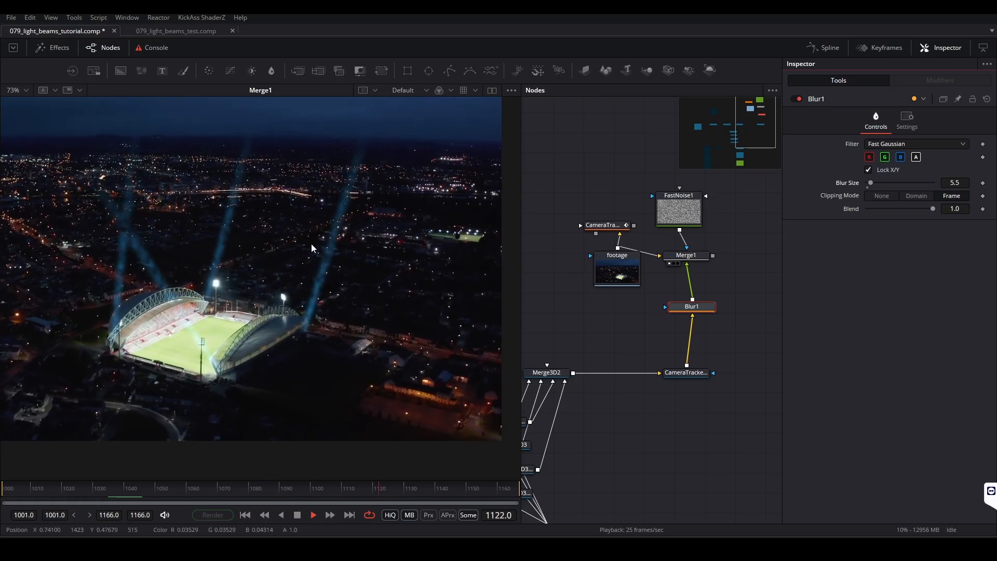
key("space")
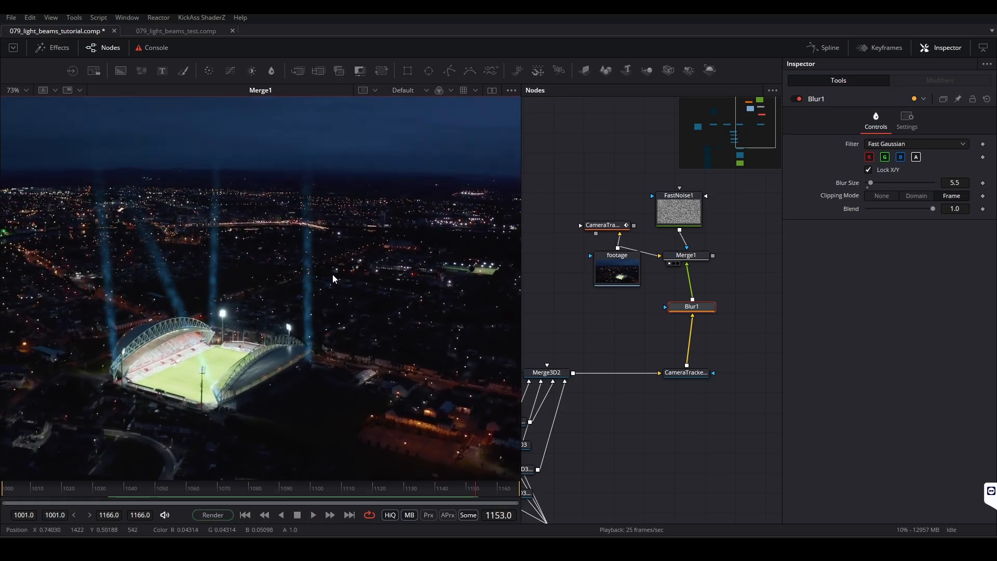
scroll(333, 274, "down", 2)
scroll(287, 271, "up", 2)
left_click_drag(277, 272, 317, 282)
Step: Align Merge1 above Blur1 in the node graph and set its blend to 0.598
left_click_drag(679, 258, 684, 259)
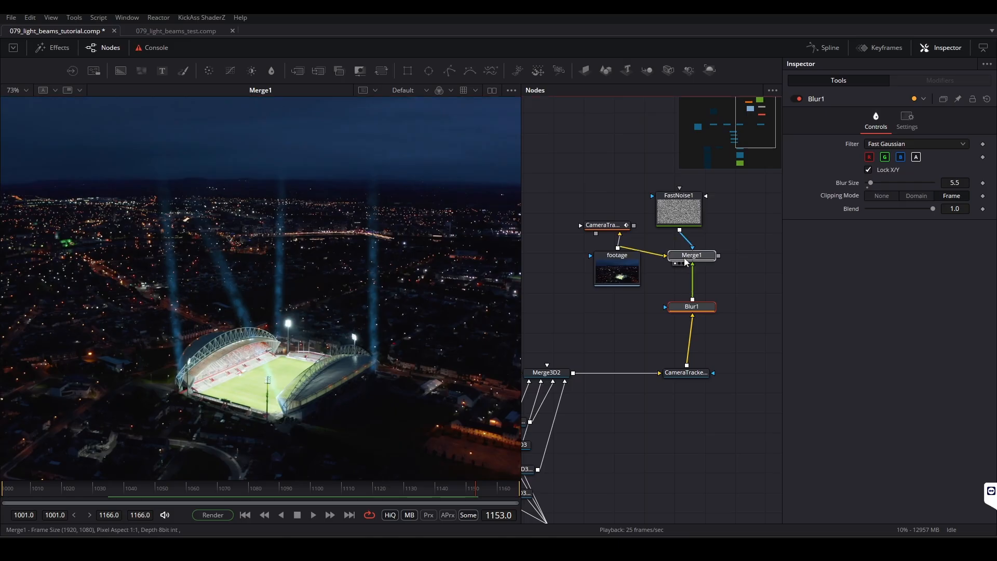
left_click(685, 258)
left_click_drag(915, 240, 905, 239)
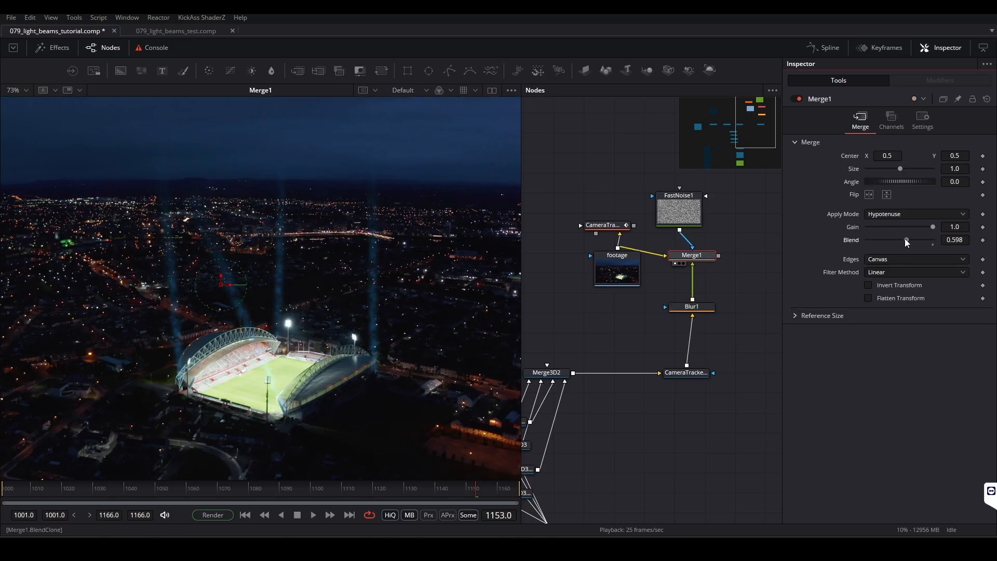
Step: Replay the full Merge1 composite to review the fainter, blurred beams over the stadium
key("ctrl+f")
left_click_drag(339, 312, 313, 296)
left_click_drag(163, 233, 176, 239)
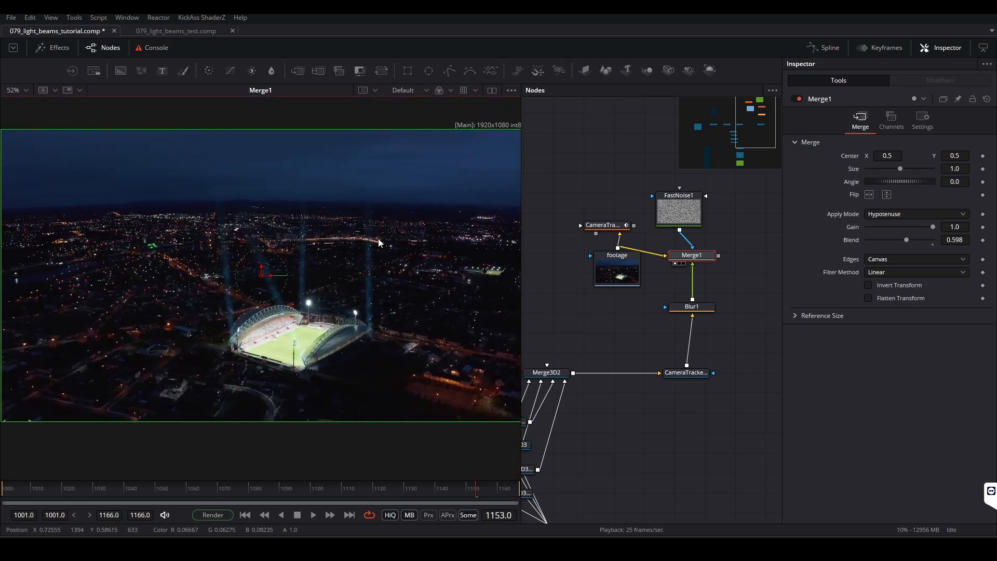
key("space")
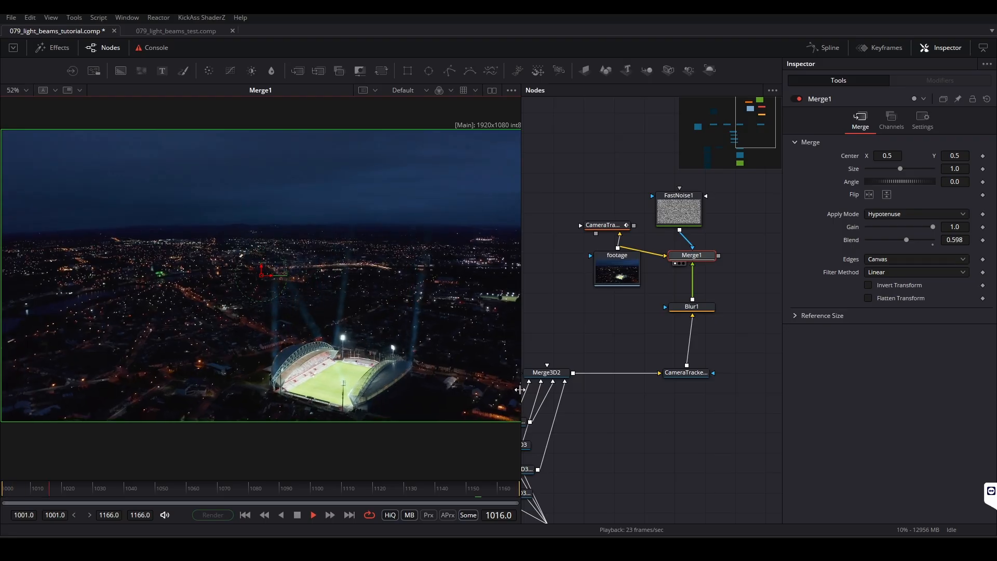
left_click(730, 247)
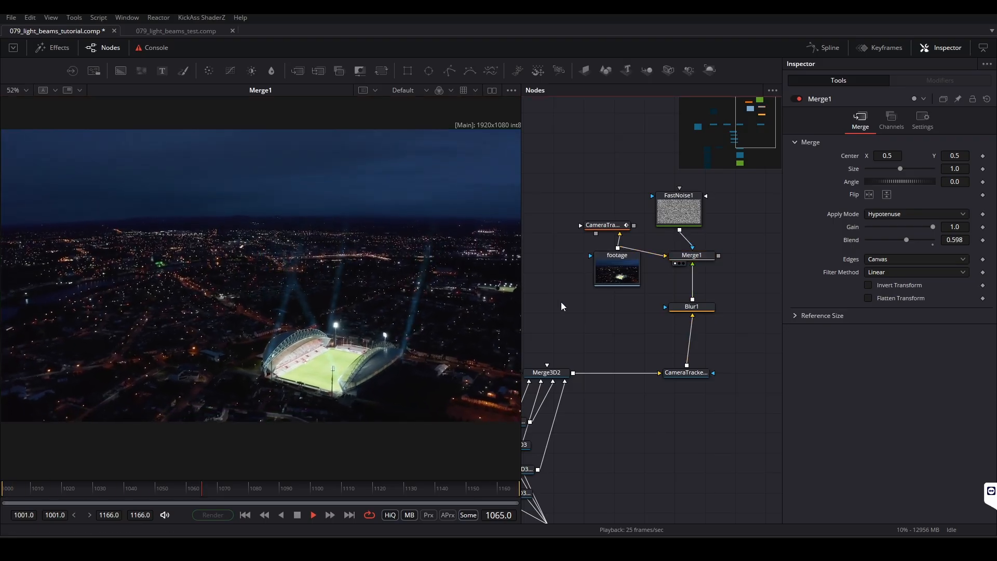